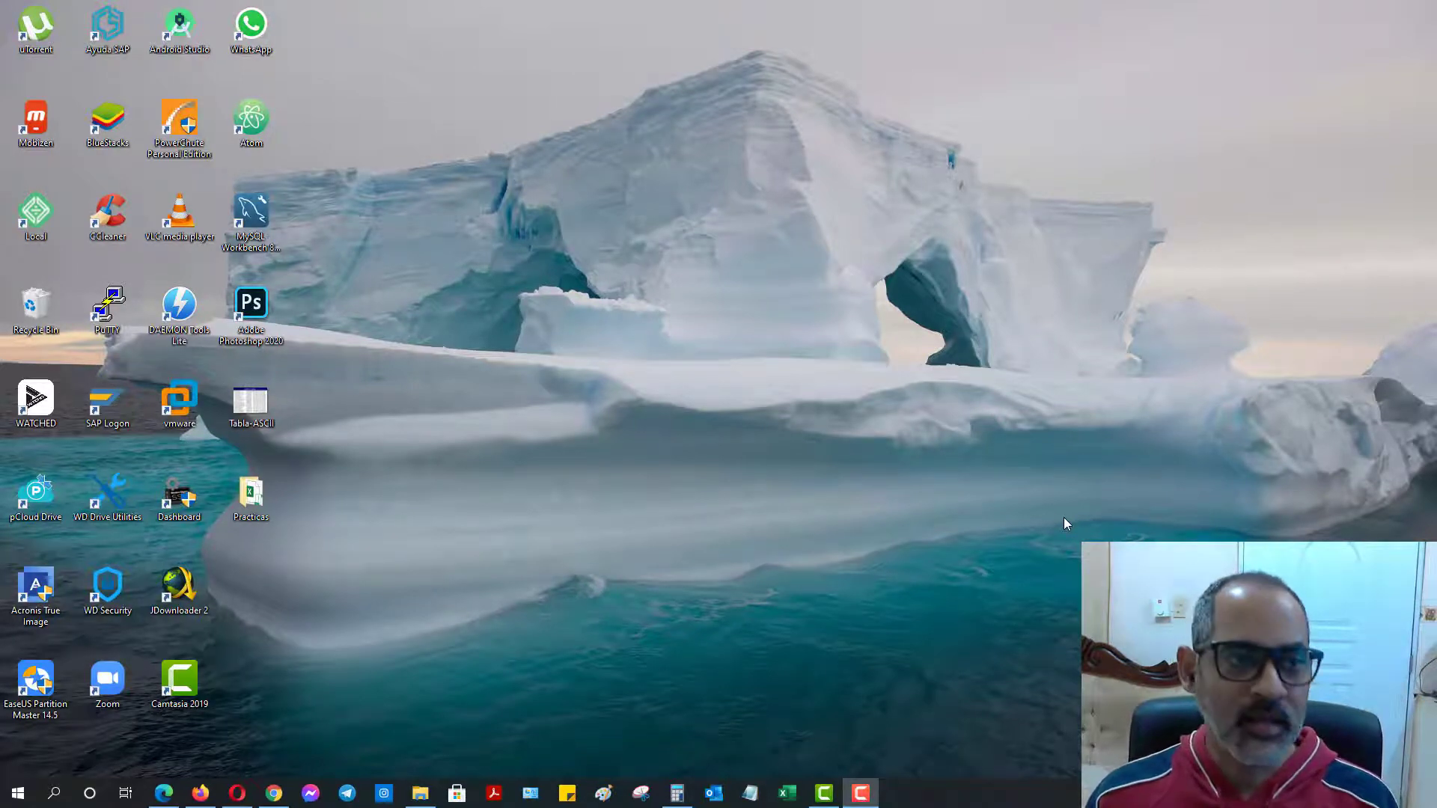
# Open the Libro1 workbook from the desktop Practicas folder in Excel.
pyautogui.click(717, 340)
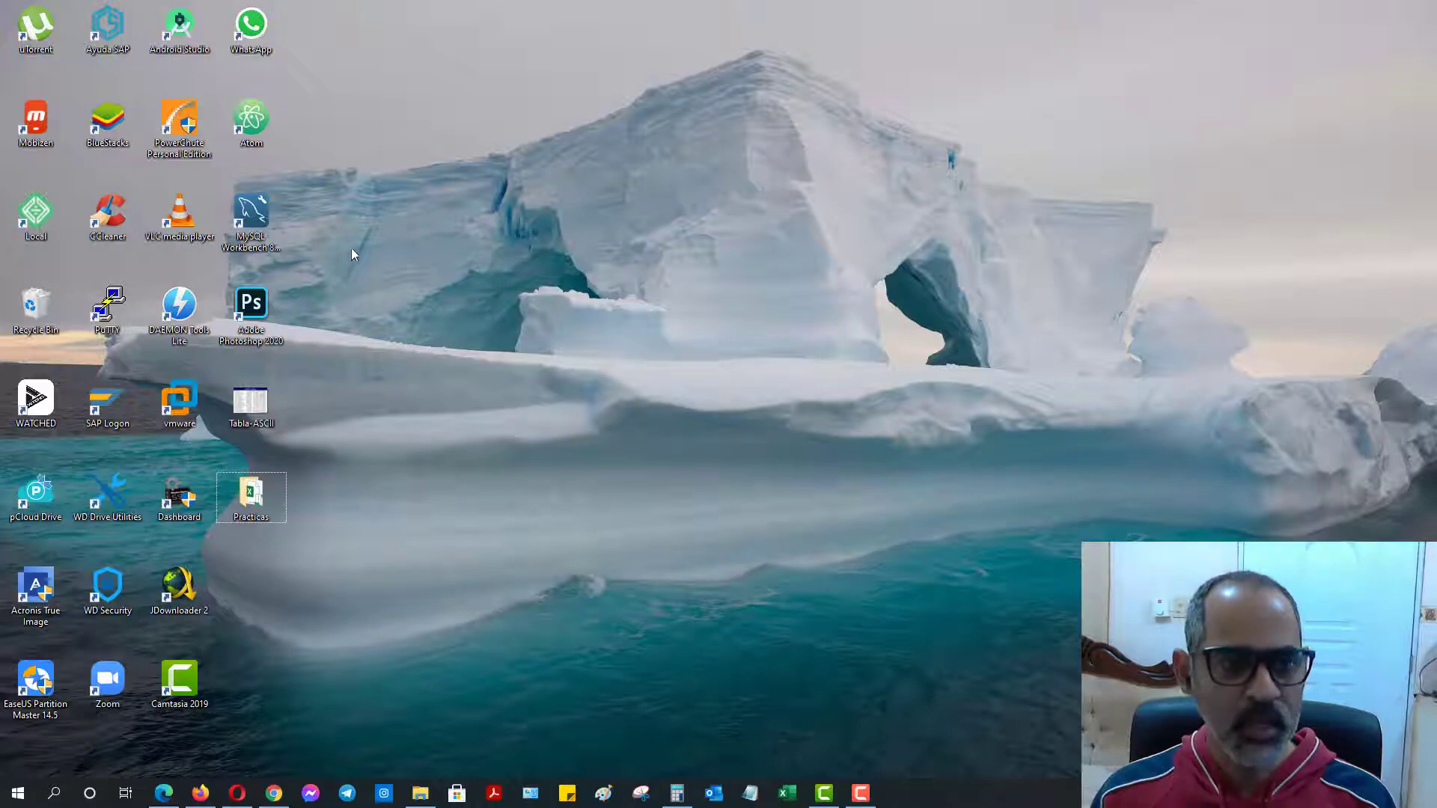
pyautogui.doubleClick(251, 494)
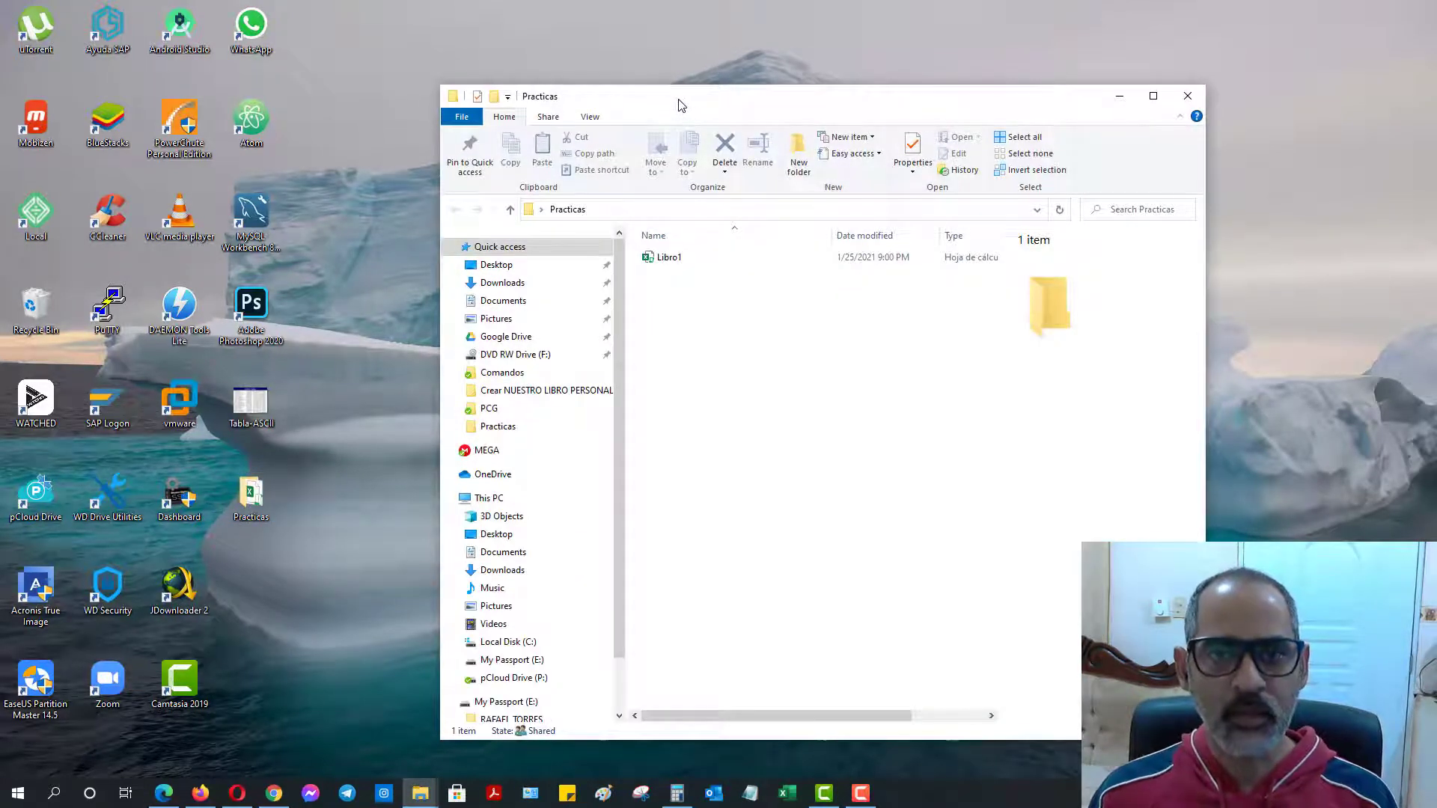
pyautogui.moveTo(681, 104); pyautogui.dragTo(674, 104)
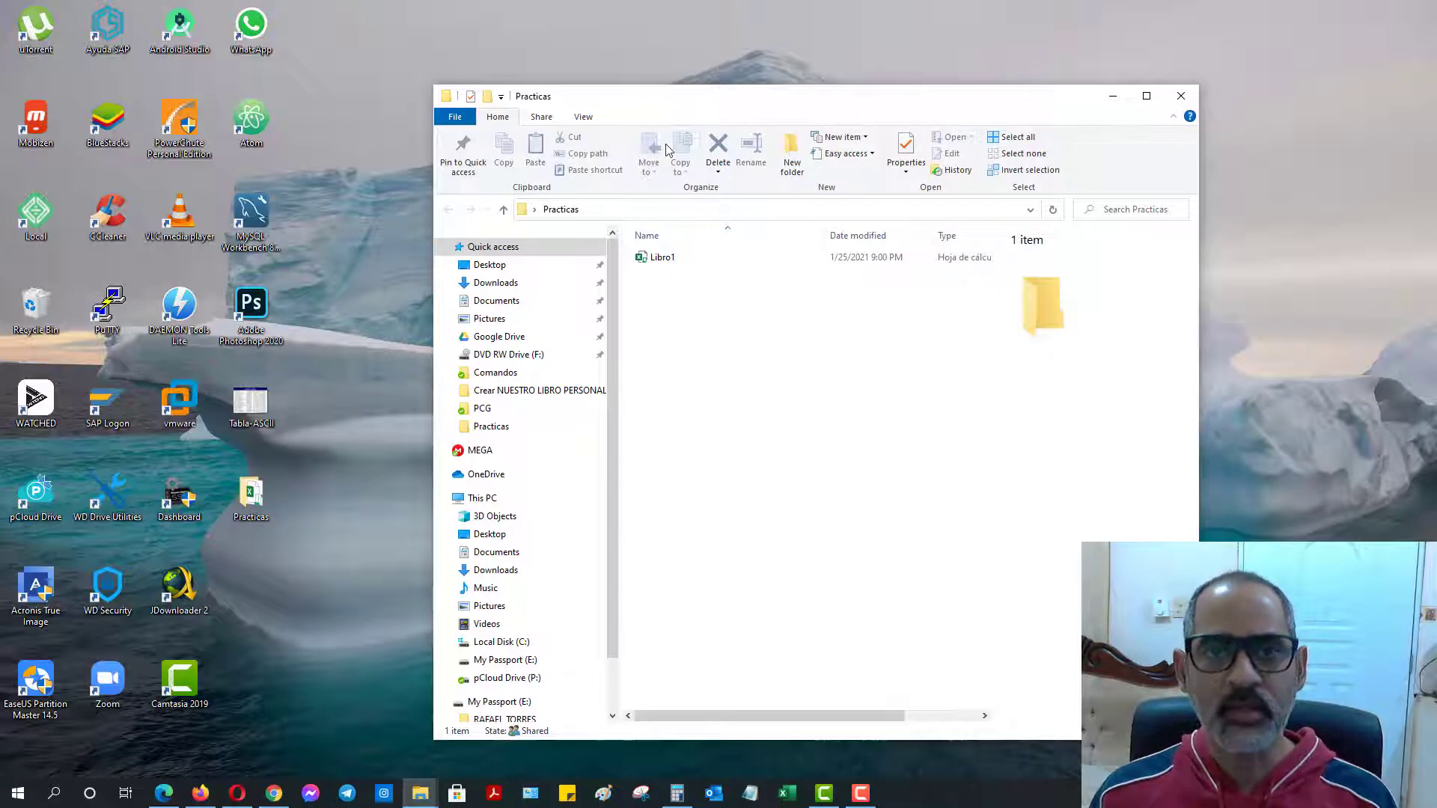
pyautogui.click(662, 259)
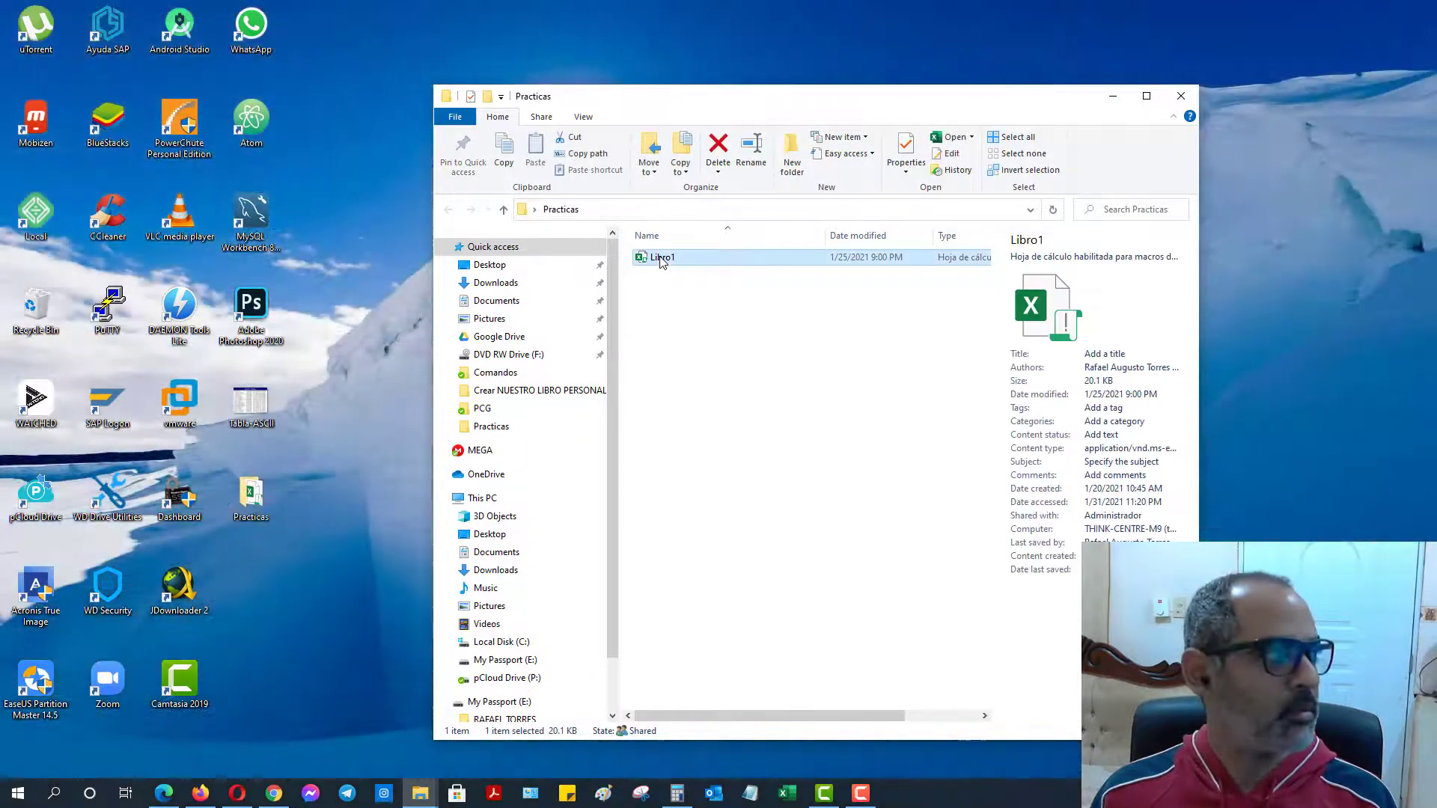
pyautogui.doubleClick(662, 259)
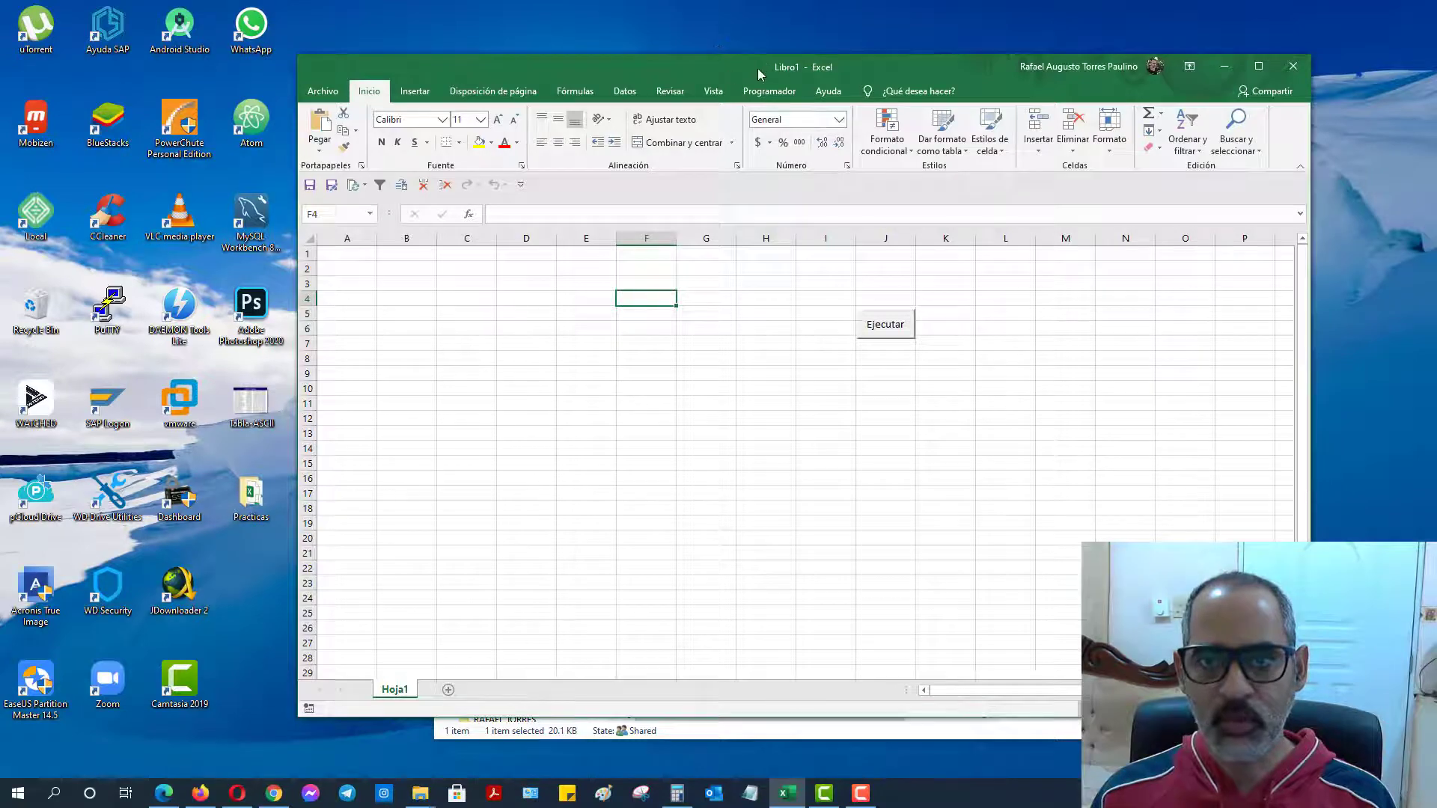
# Launch the Visual Basic editor from Excel's Programador tab.
pyautogui.click(767, 91)
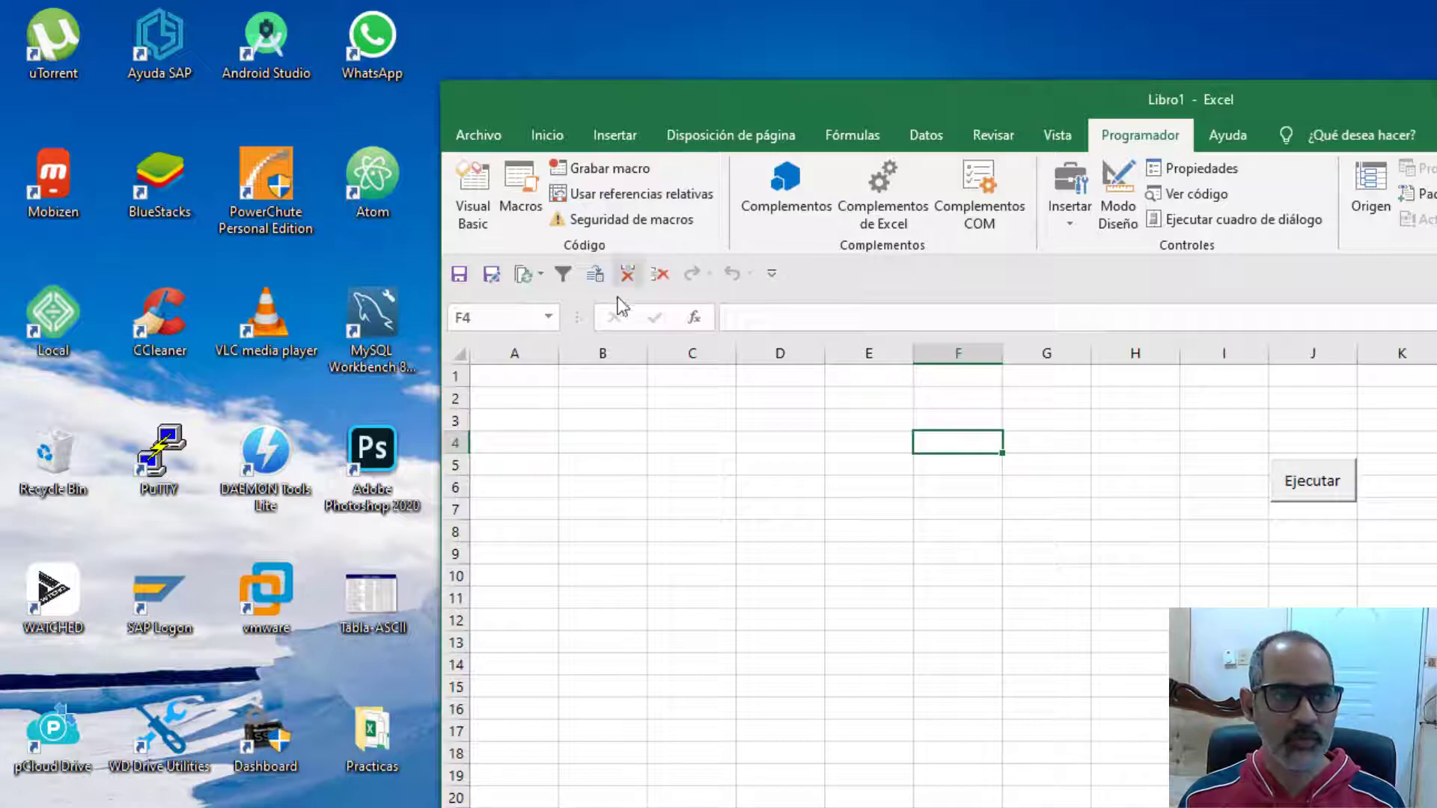
pyautogui.click(473, 193)
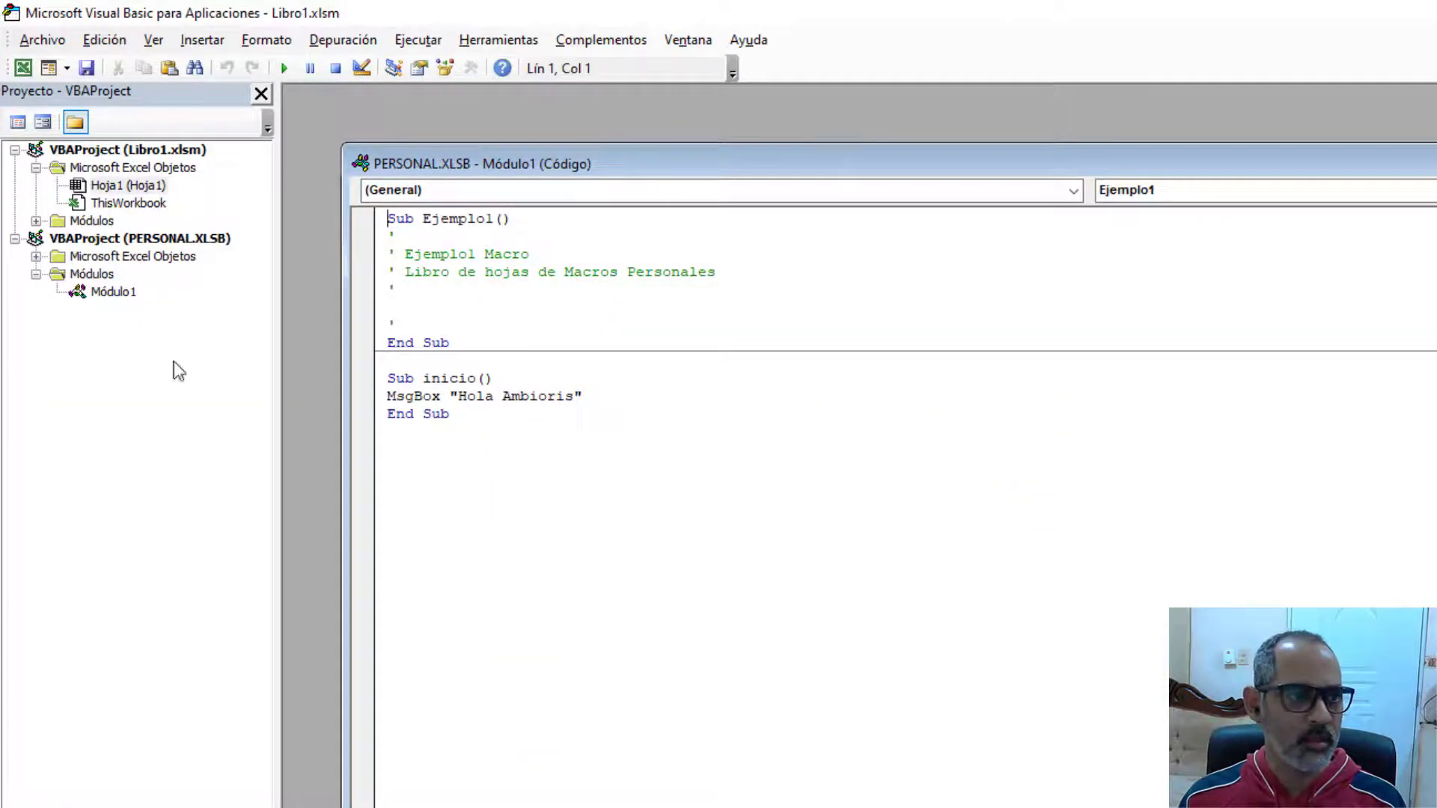
pyautogui.click(455, 303)
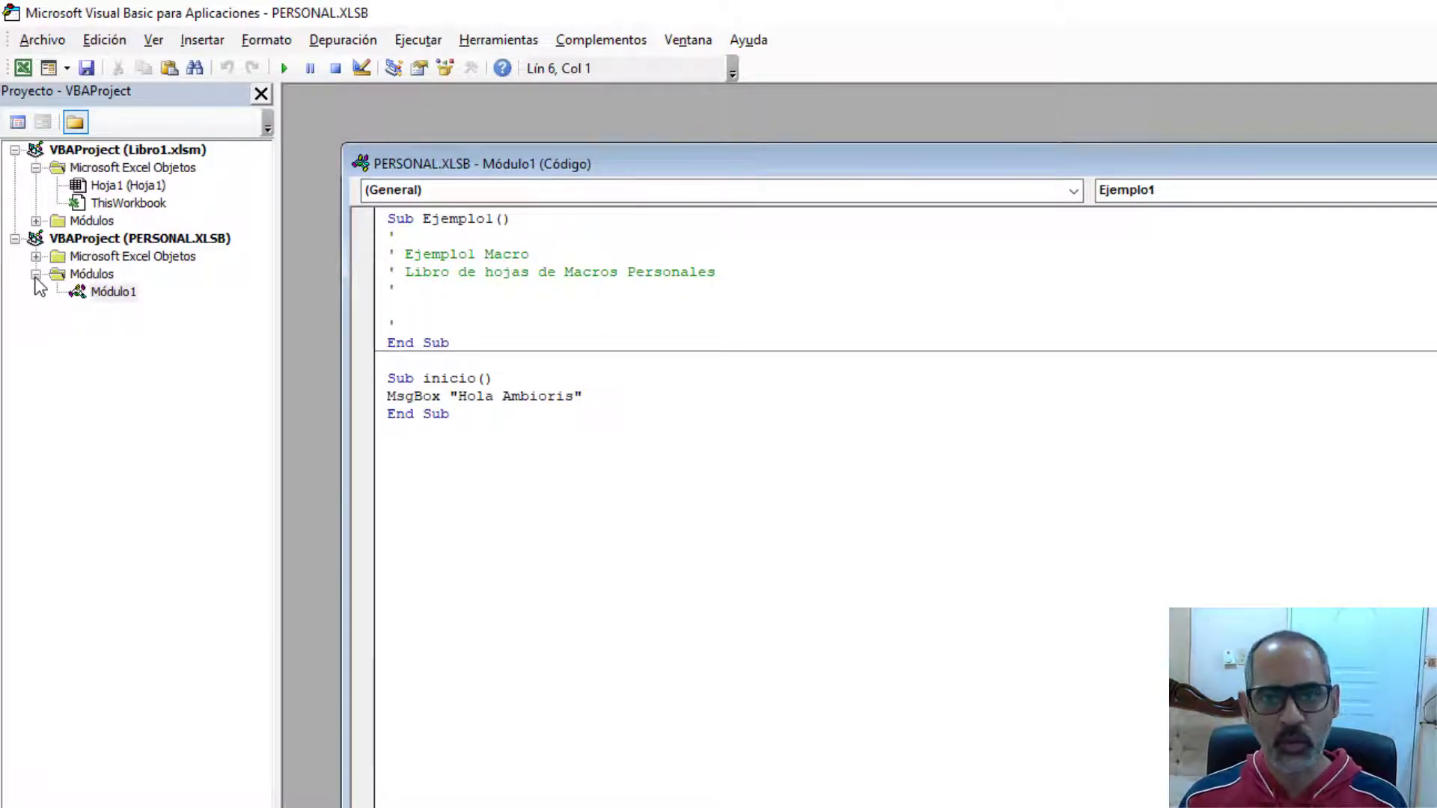
pyautogui.click(36, 274)
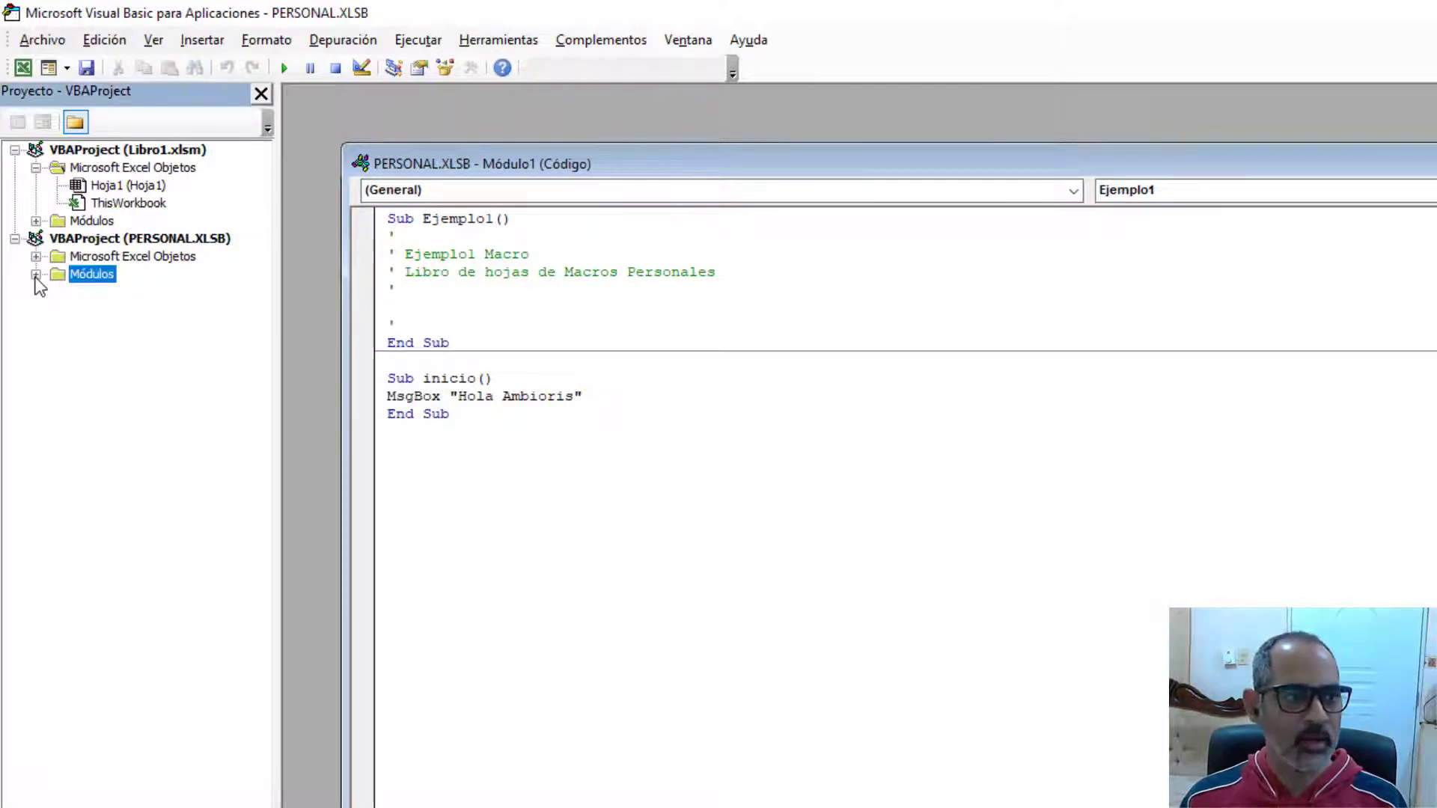
pyautogui.click(15, 238)
pyautogui.click(14, 150)
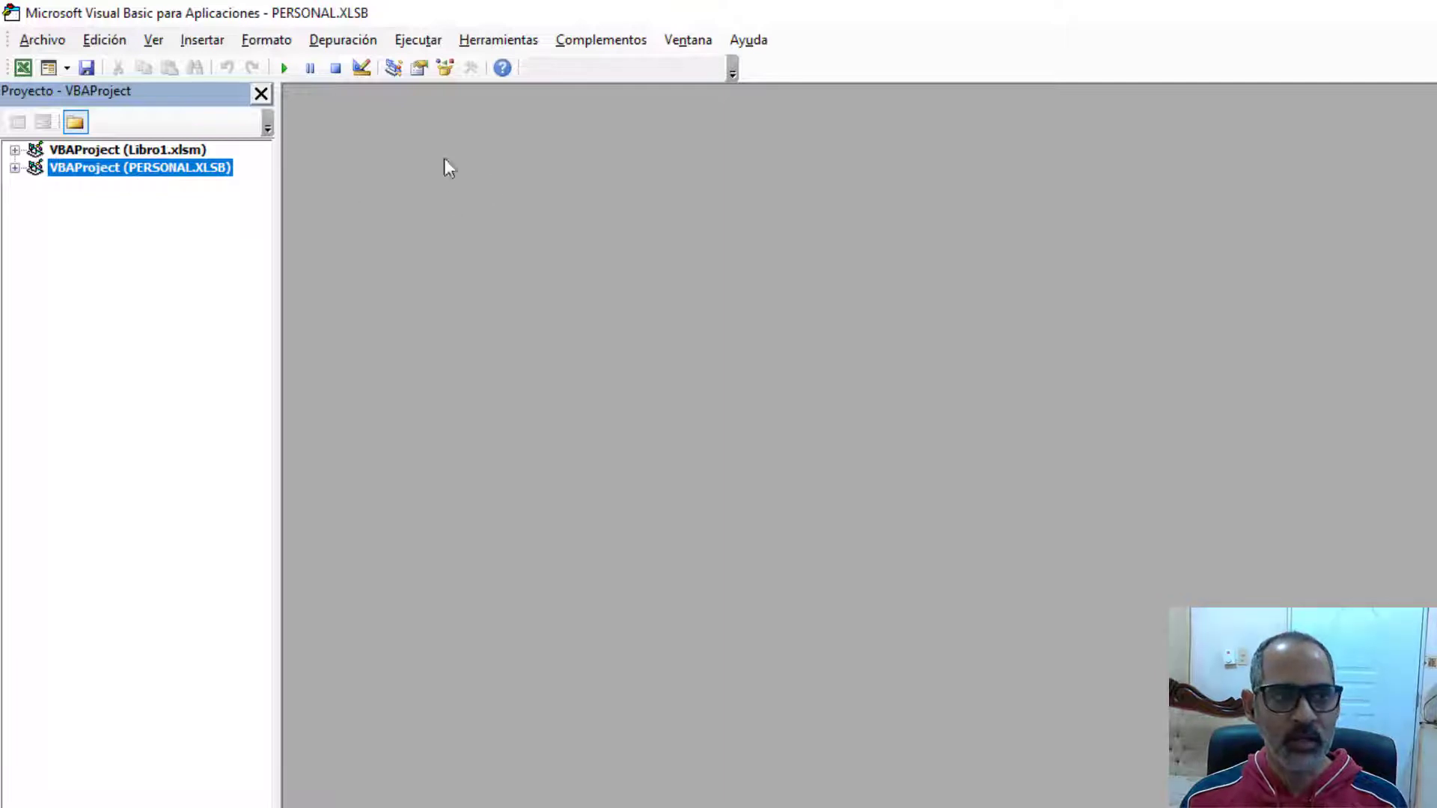
pyautogui.click(87, 148)
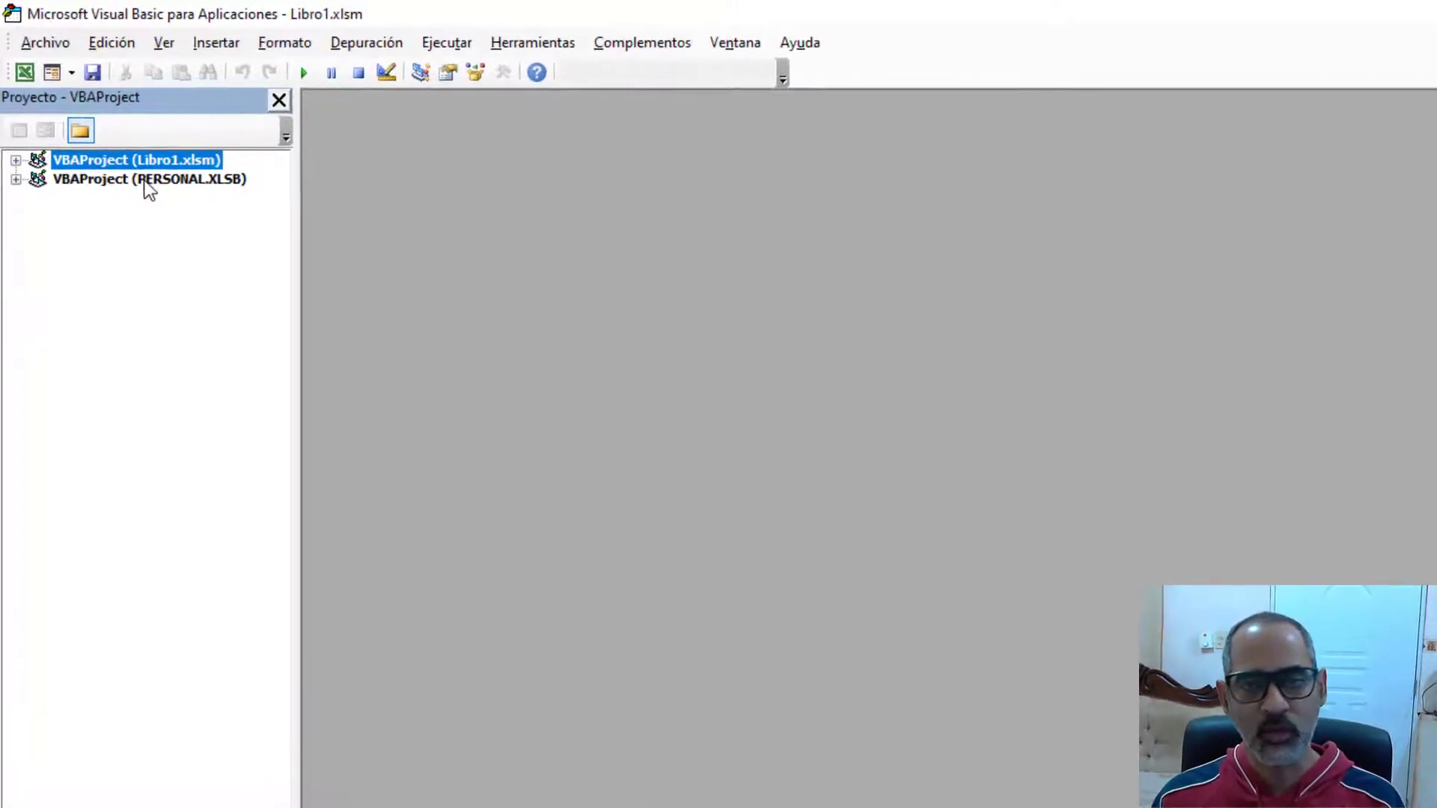
pyautogui.click(157, 196)
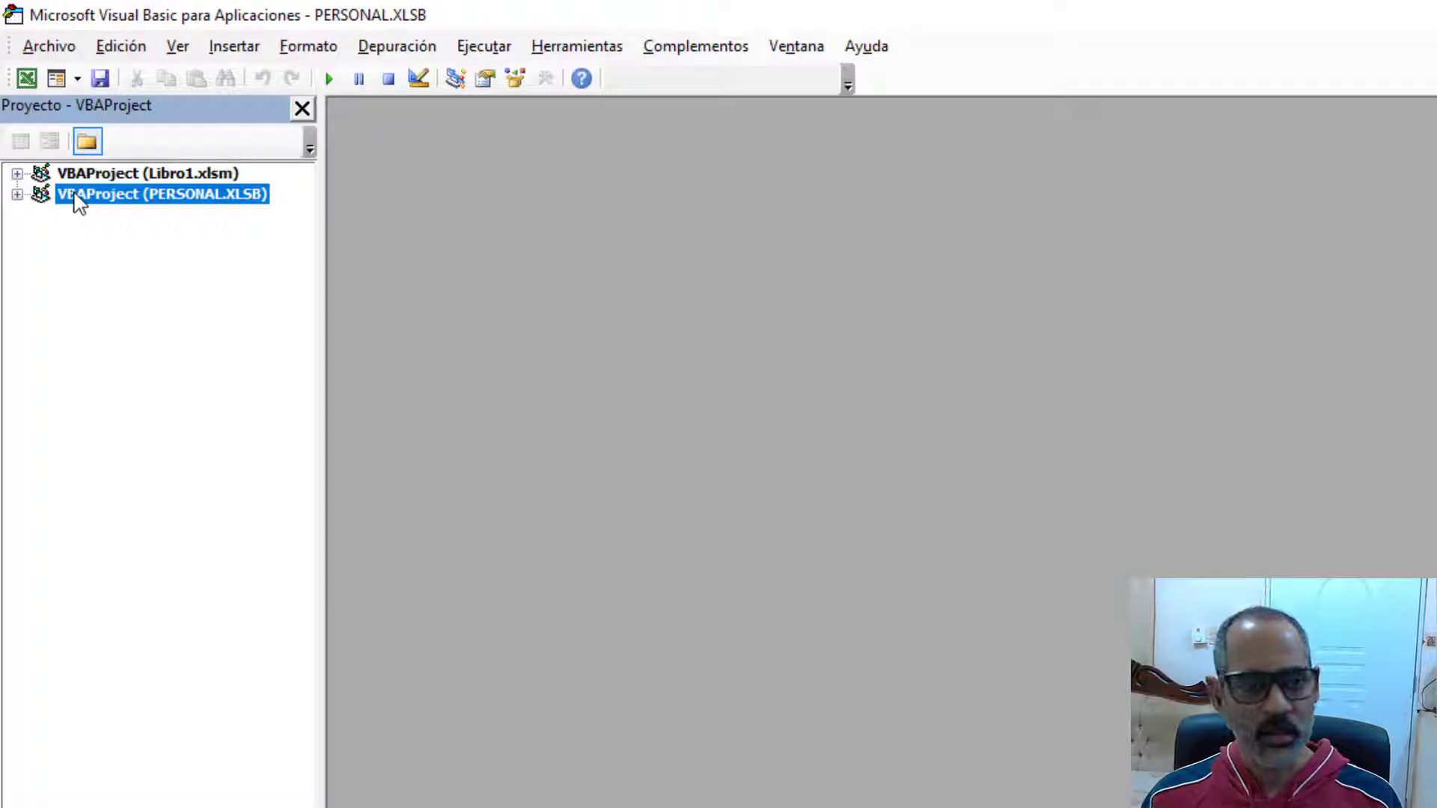
pyautogui.click(16, 174)
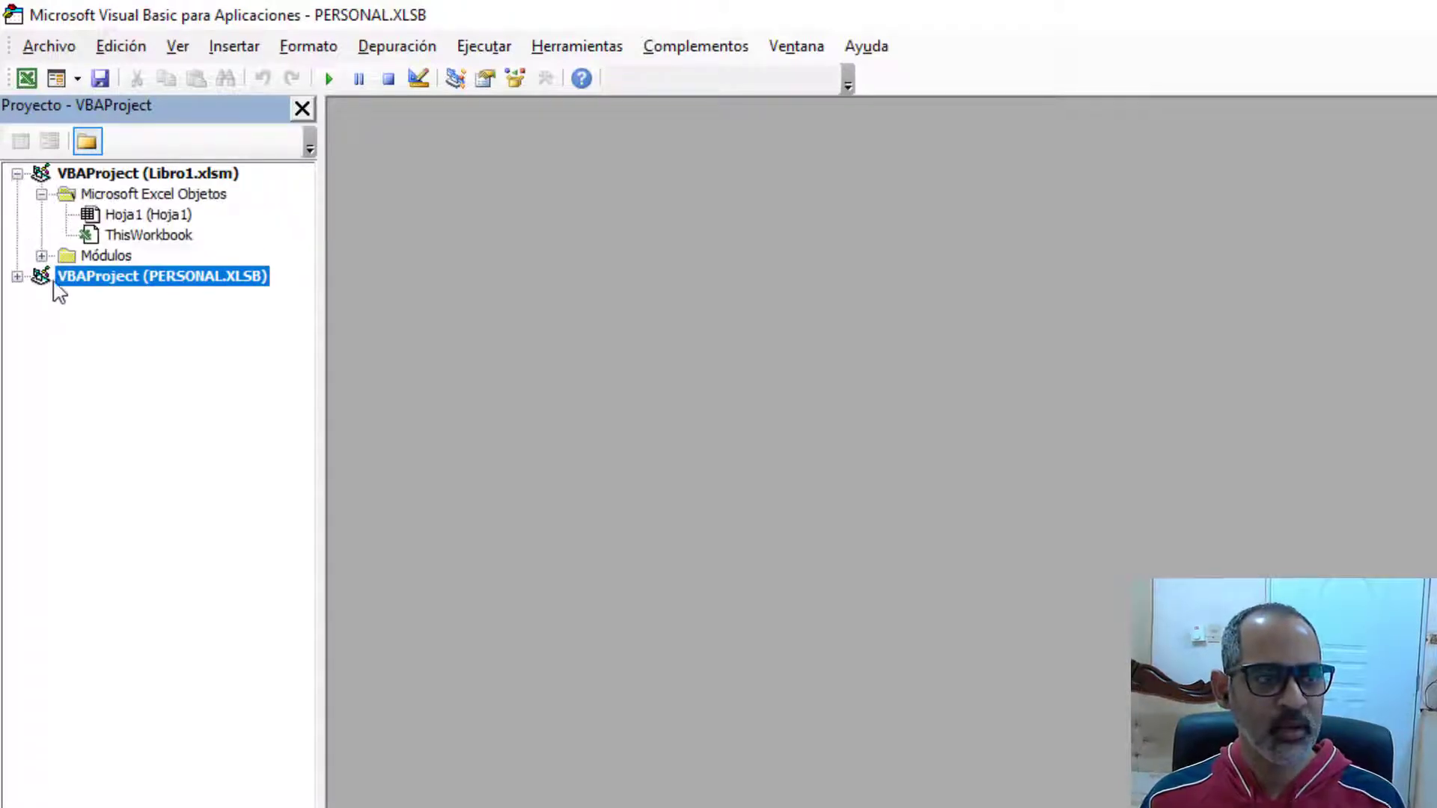
pyautogui.click(17, 276)
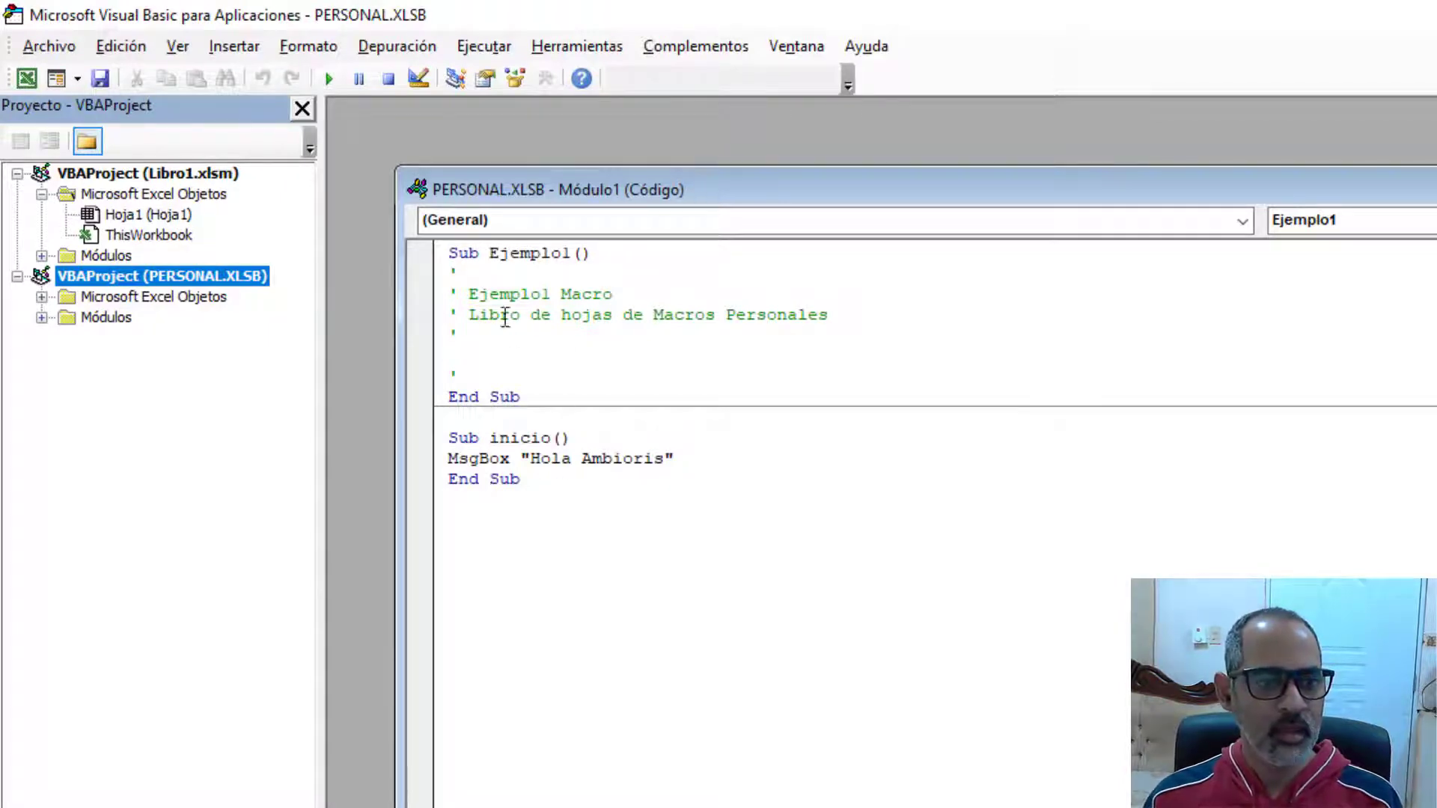
# Expand PERSONAL.XLSB's Módulos folder and open Módulo1's code window.
pyautogui.click(132, 176)
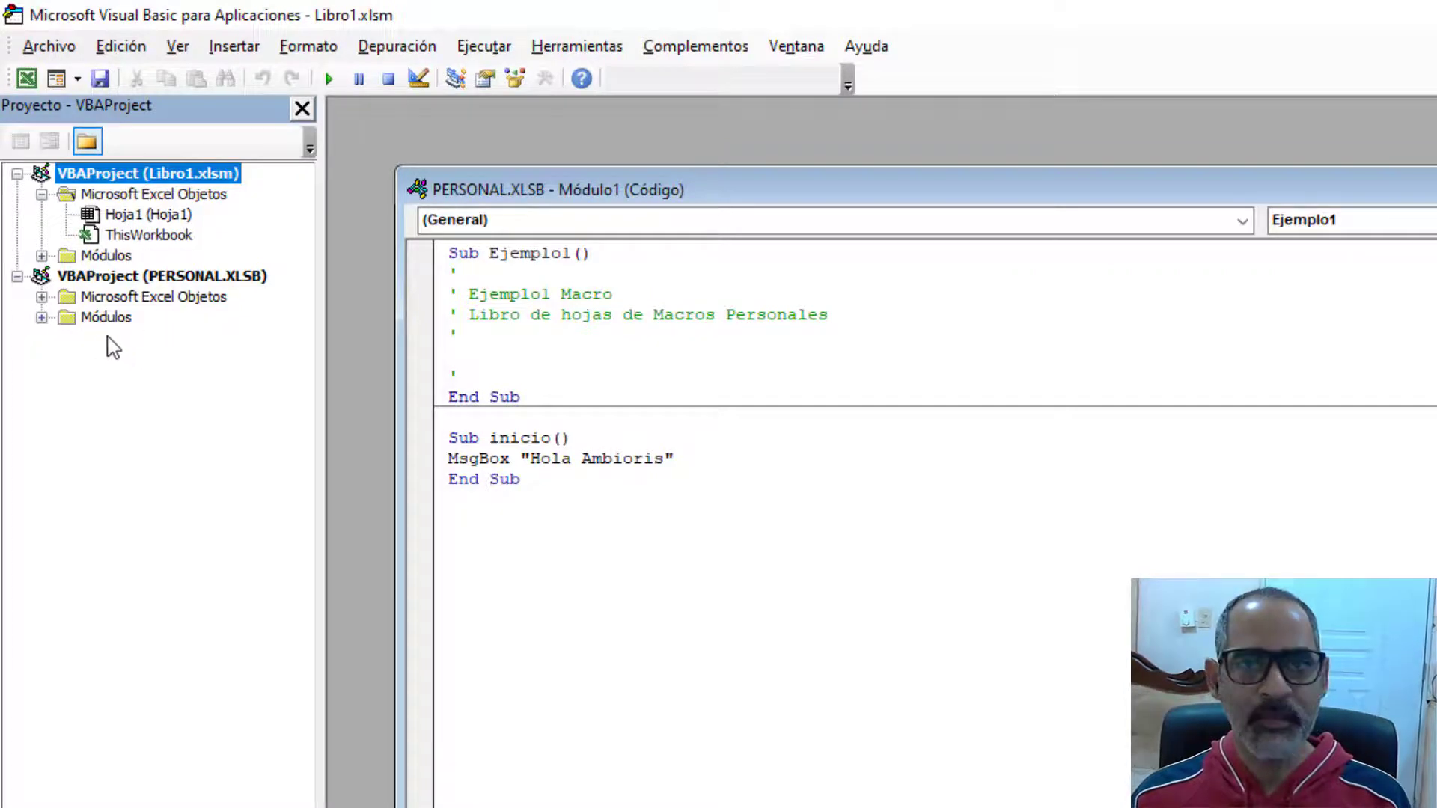
pyautogui.click(169, 278)
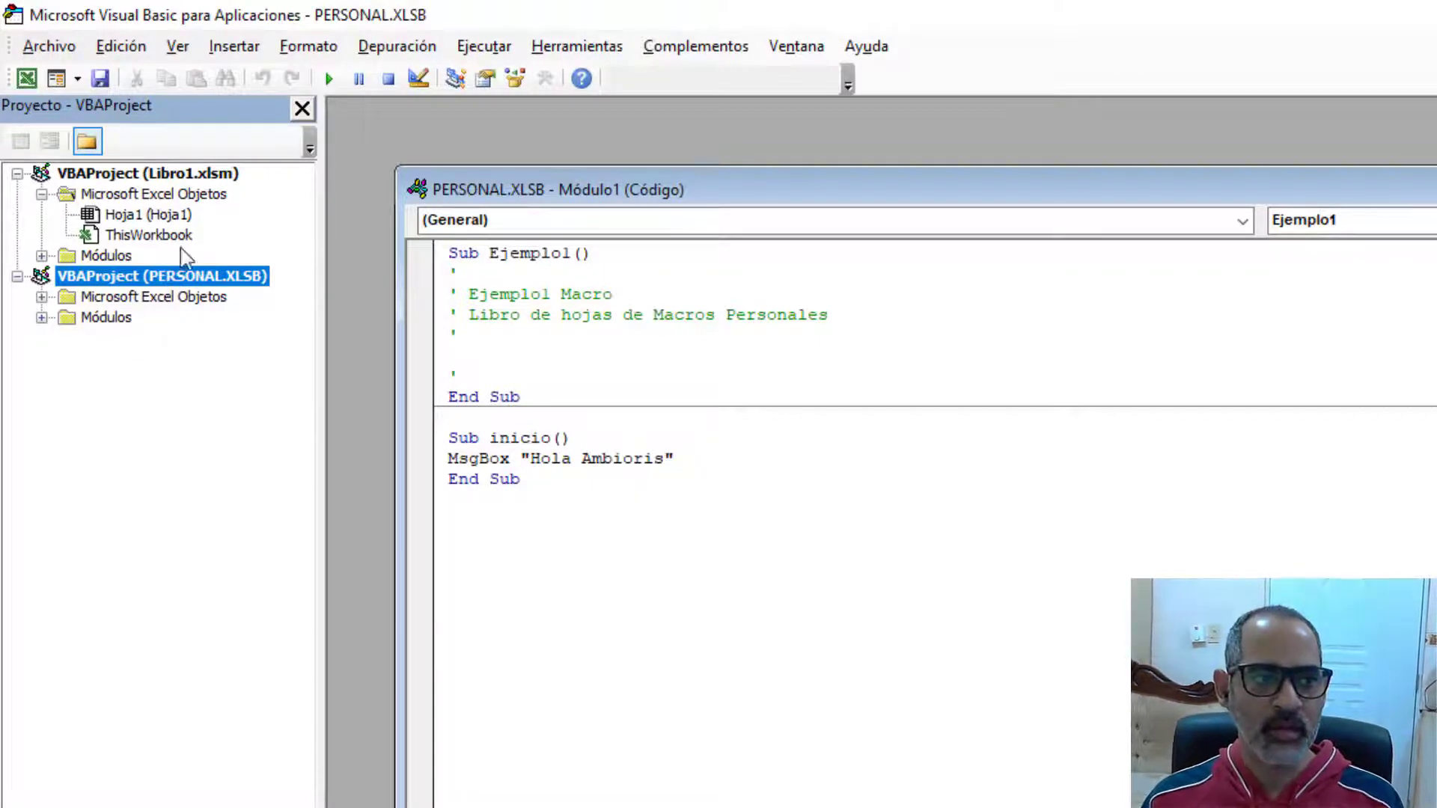
pyautogui.click(120, 215)
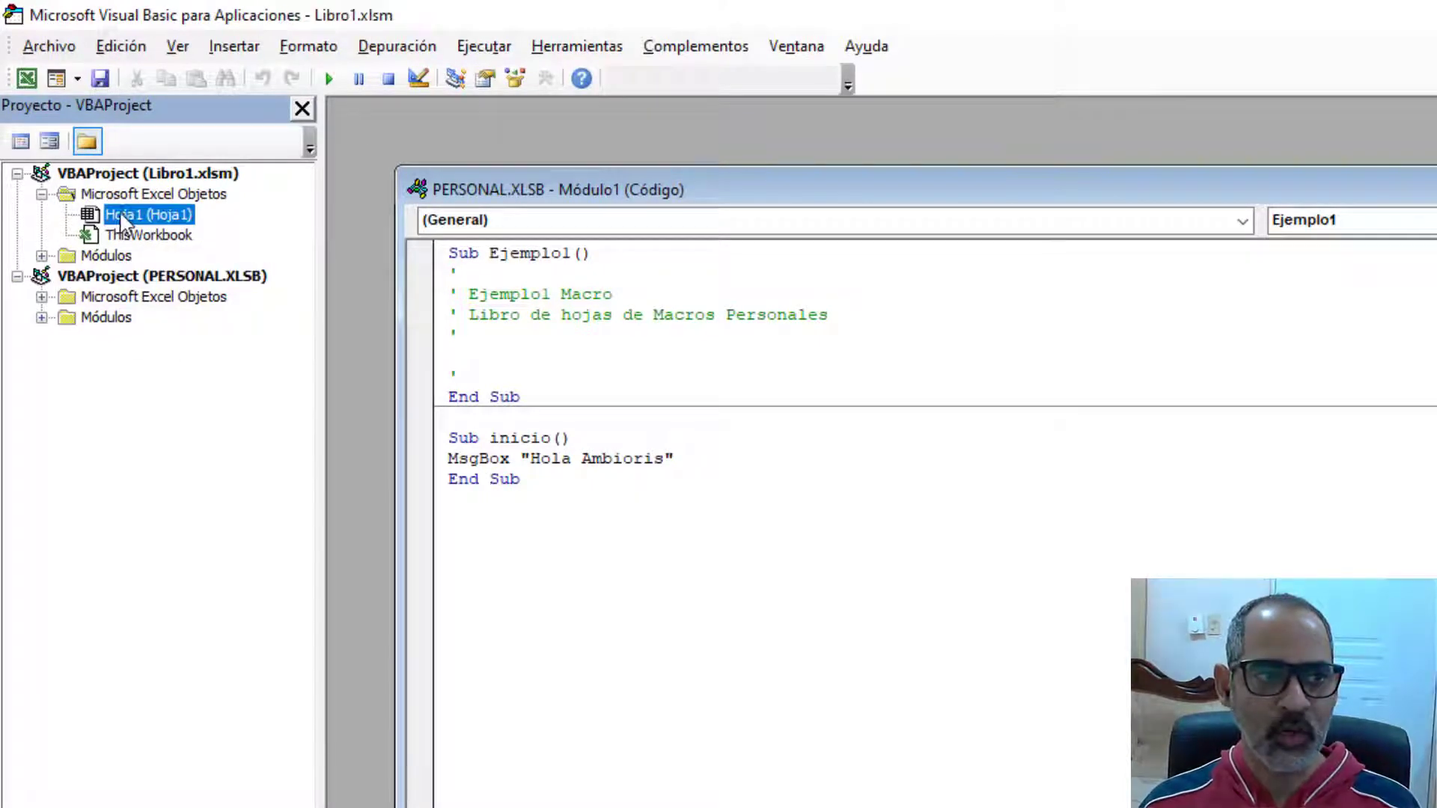
pyautogui.click(165, 281)
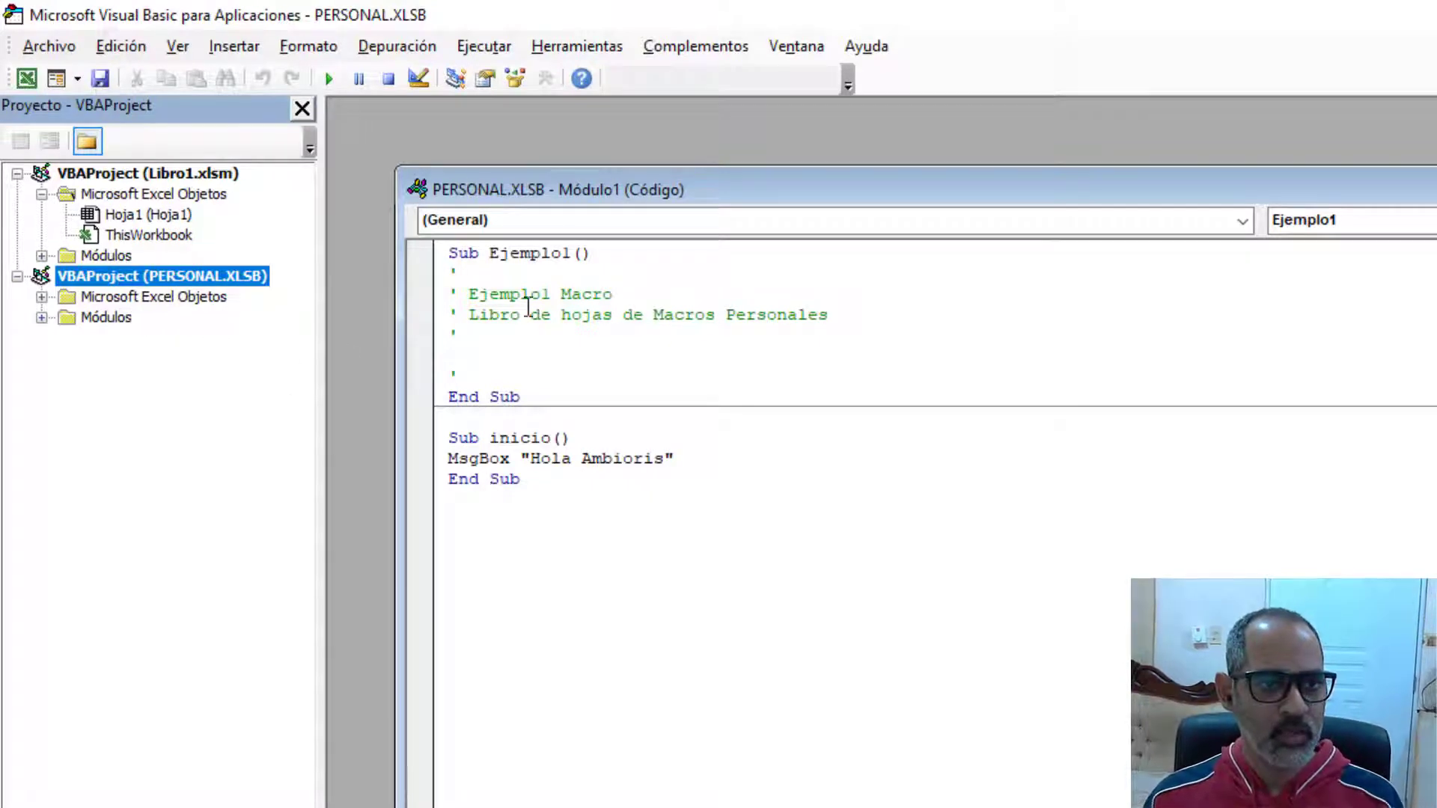
pyautogui.click(41, 317)
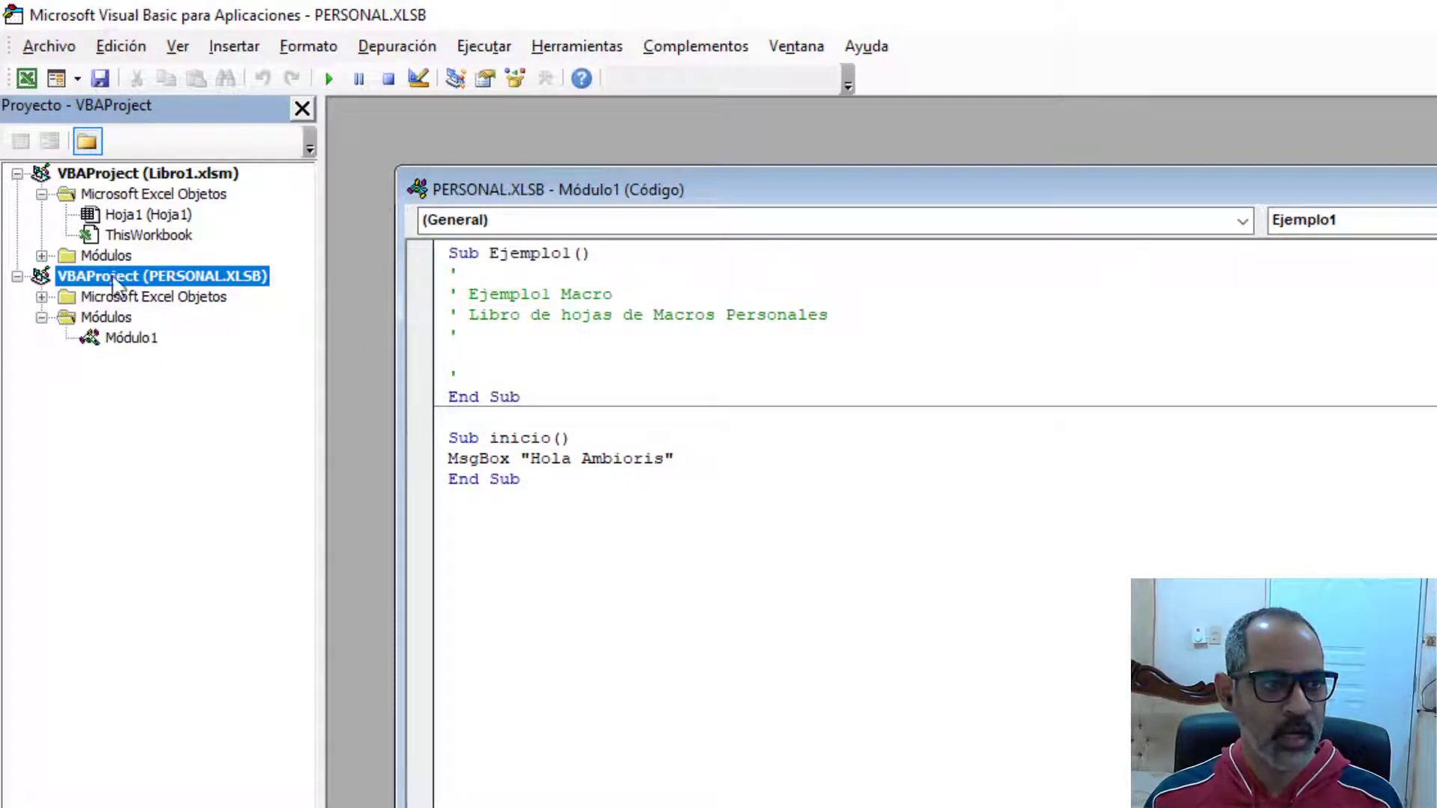
pyautogui.doubleClick(126, 340)
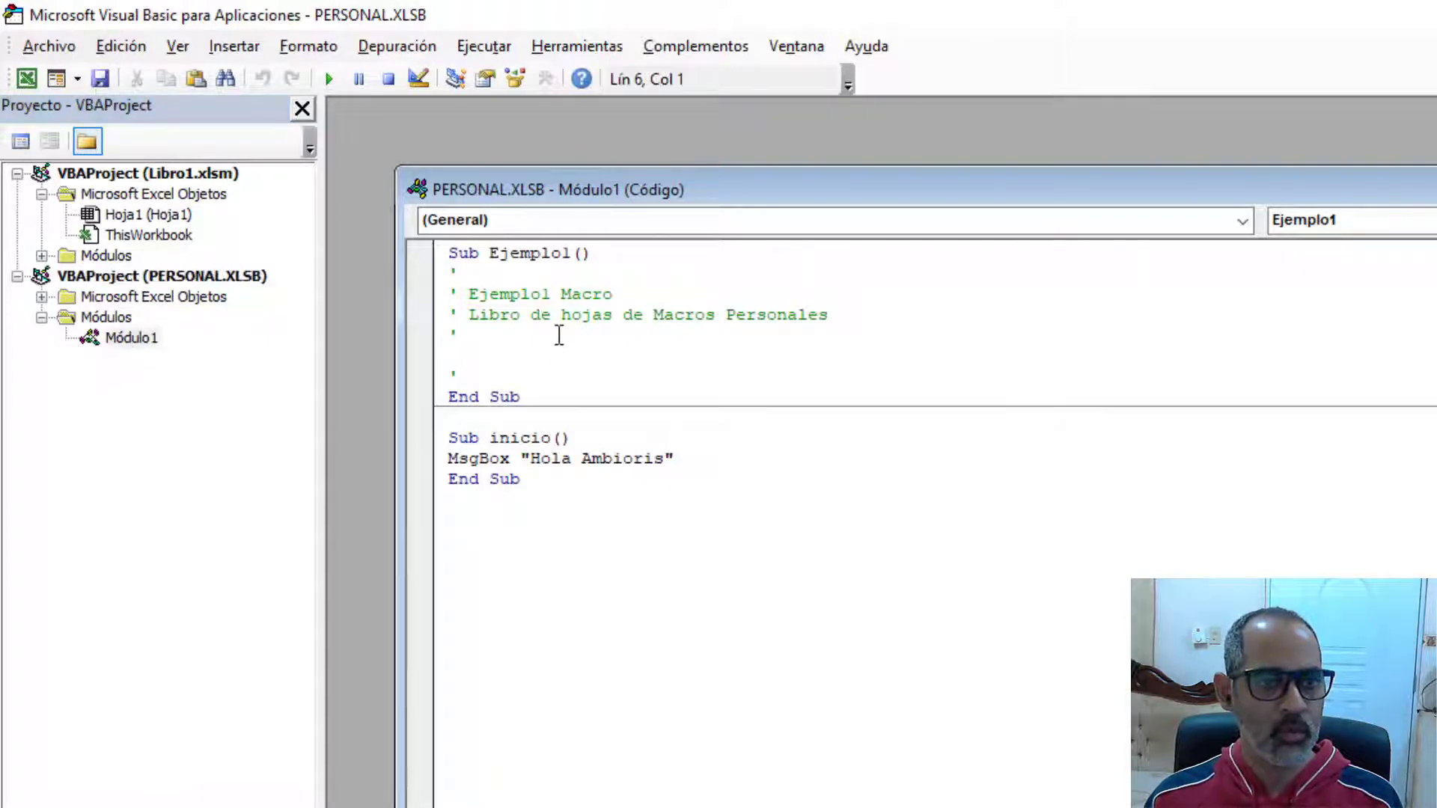
# Clear Módulo1's code and rename the module to Mdata in the Properties window.
pyautogui.moveTo(450, 255)
pyautogui.mouseDown()
pyautogui.moveTo(536, 397)
pyautogui.moveTo(571, 494)
pyautogui.moveTo(683, 508)
pyautogui.mouseUp()
pyautogui.press('Delete')
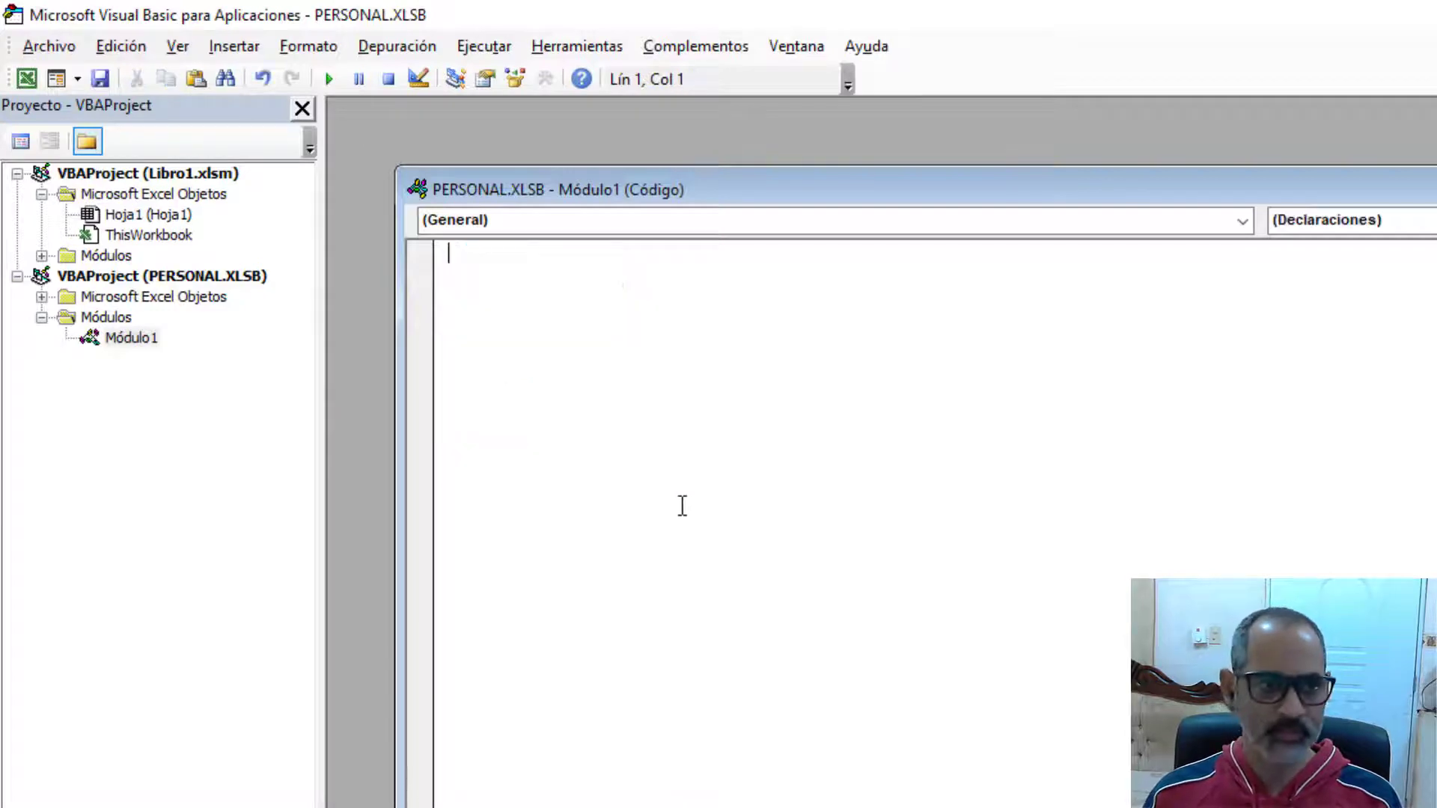
pyautogui.click(120, 340)
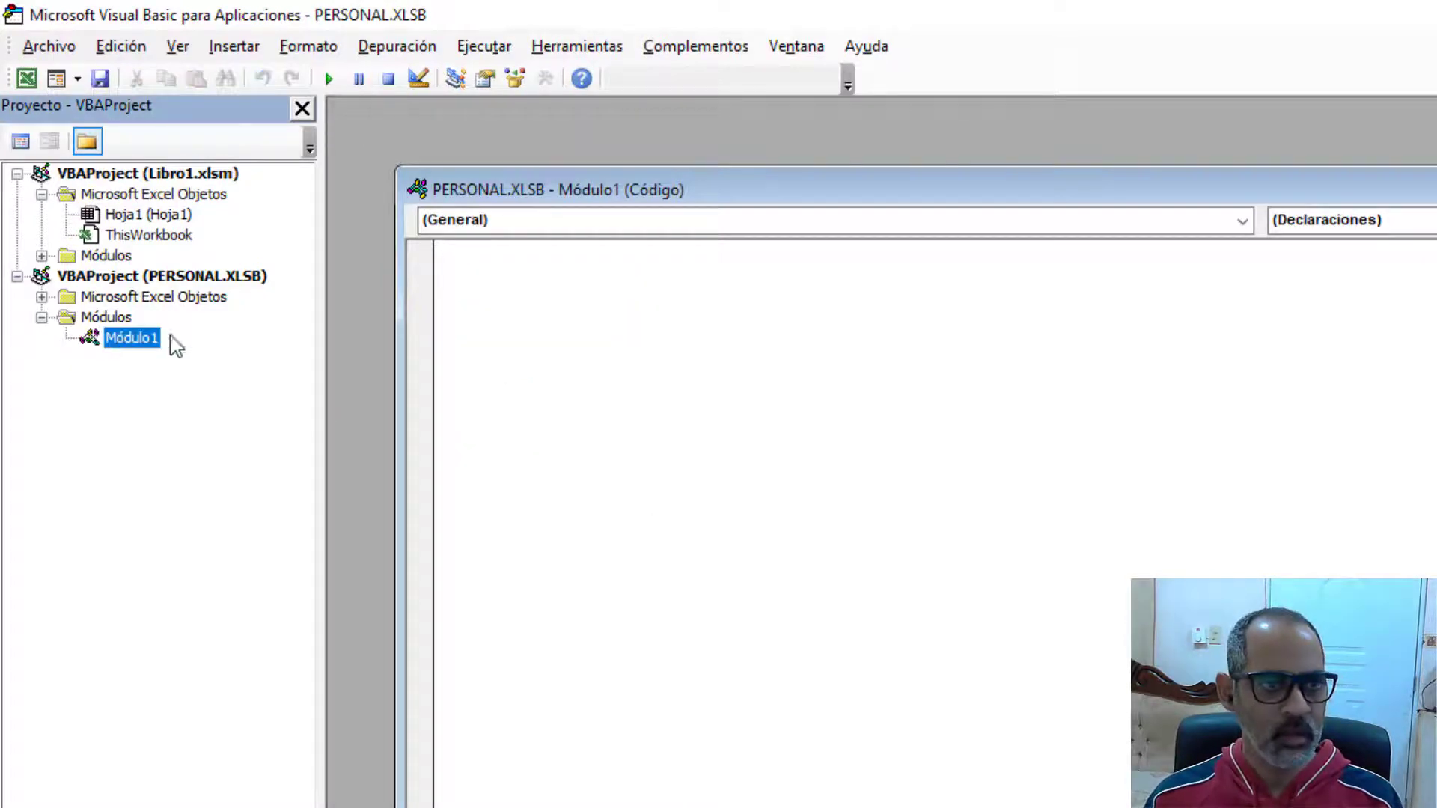
pyautogui.click(487, 83)
pyautogui.click(131, 670)
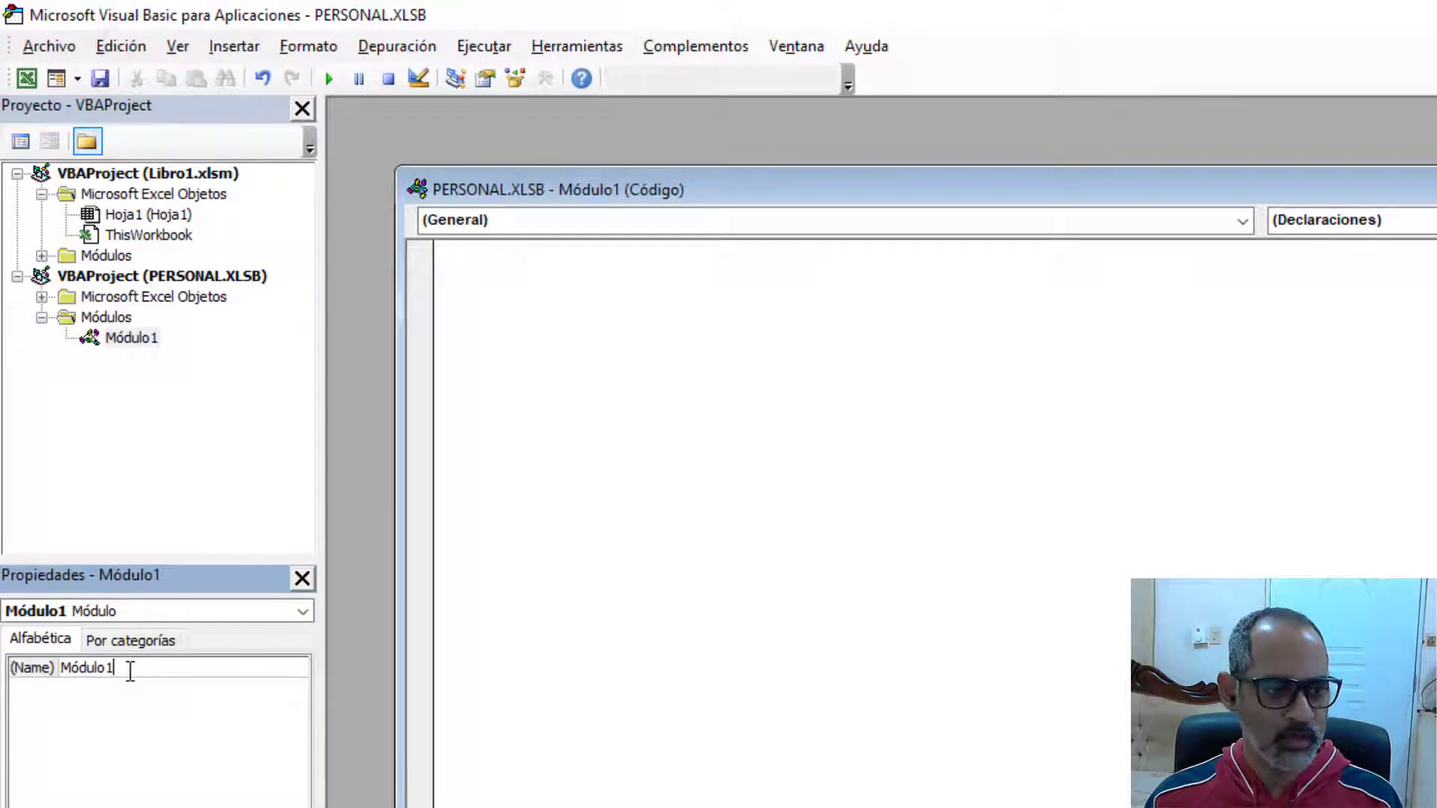
pyautogui.press('BackSpace')
pyautogui.write('m')
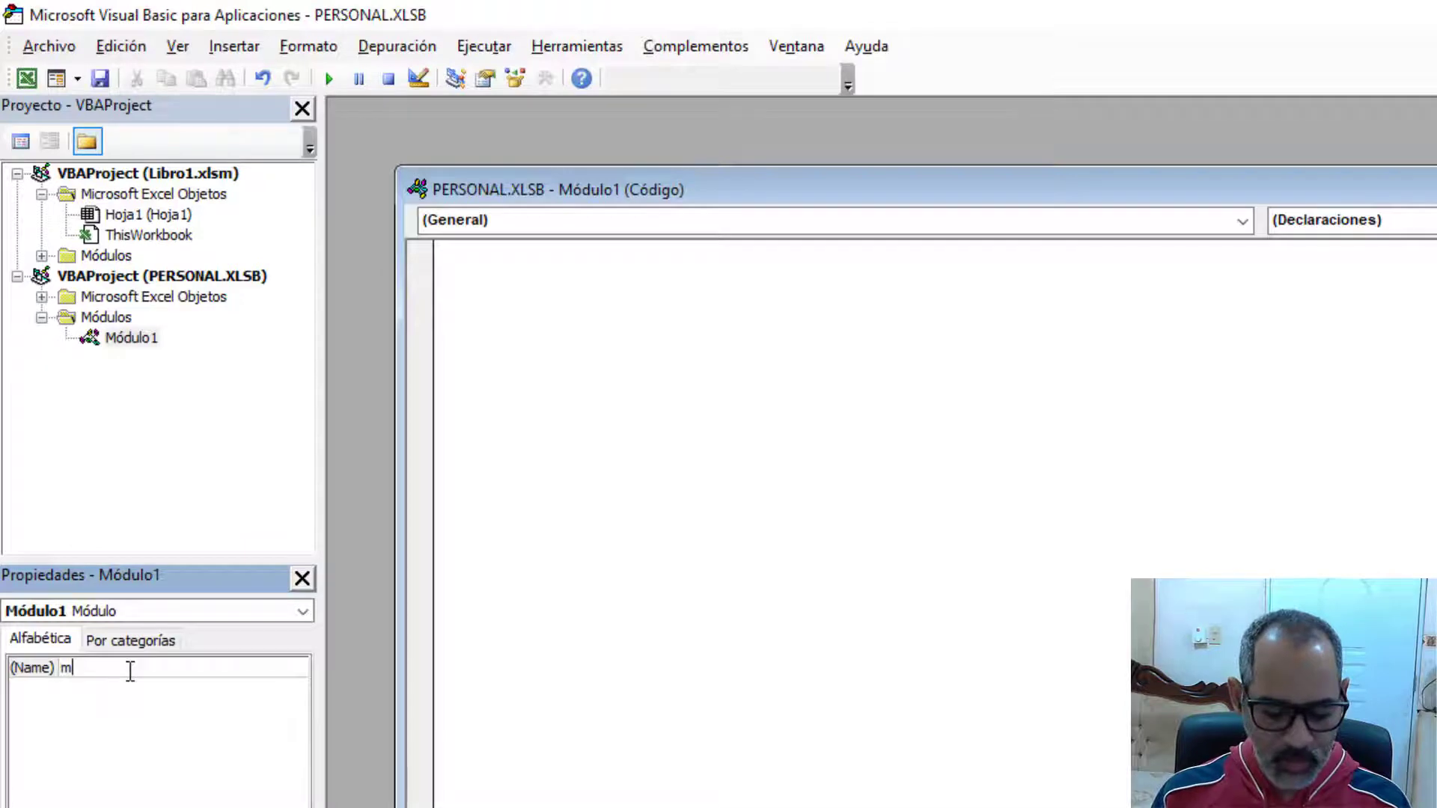
pyautogui.write('da')
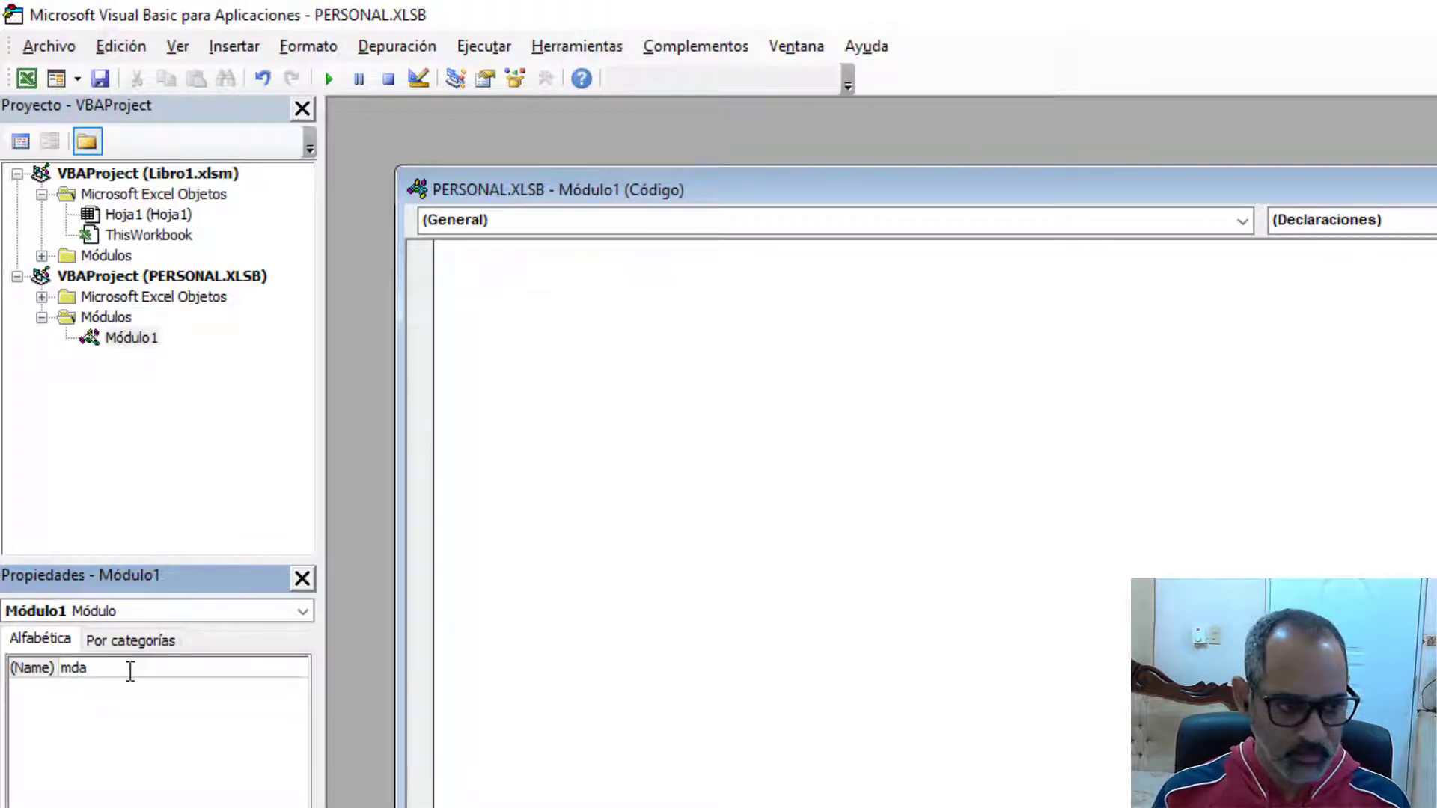
pyautogui.write('ta')
pyautogui.press('Return')
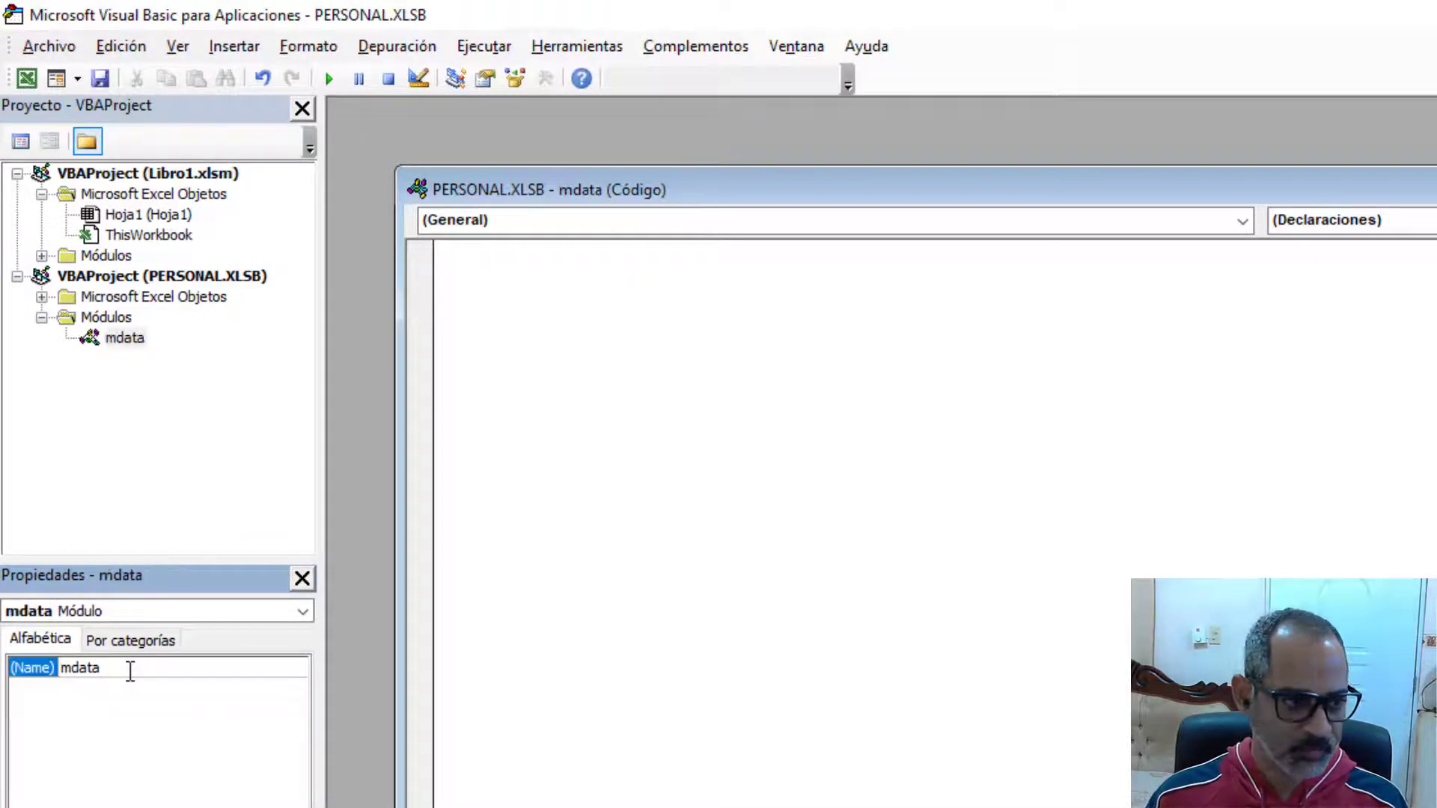
pyautogui.click(72, 666)
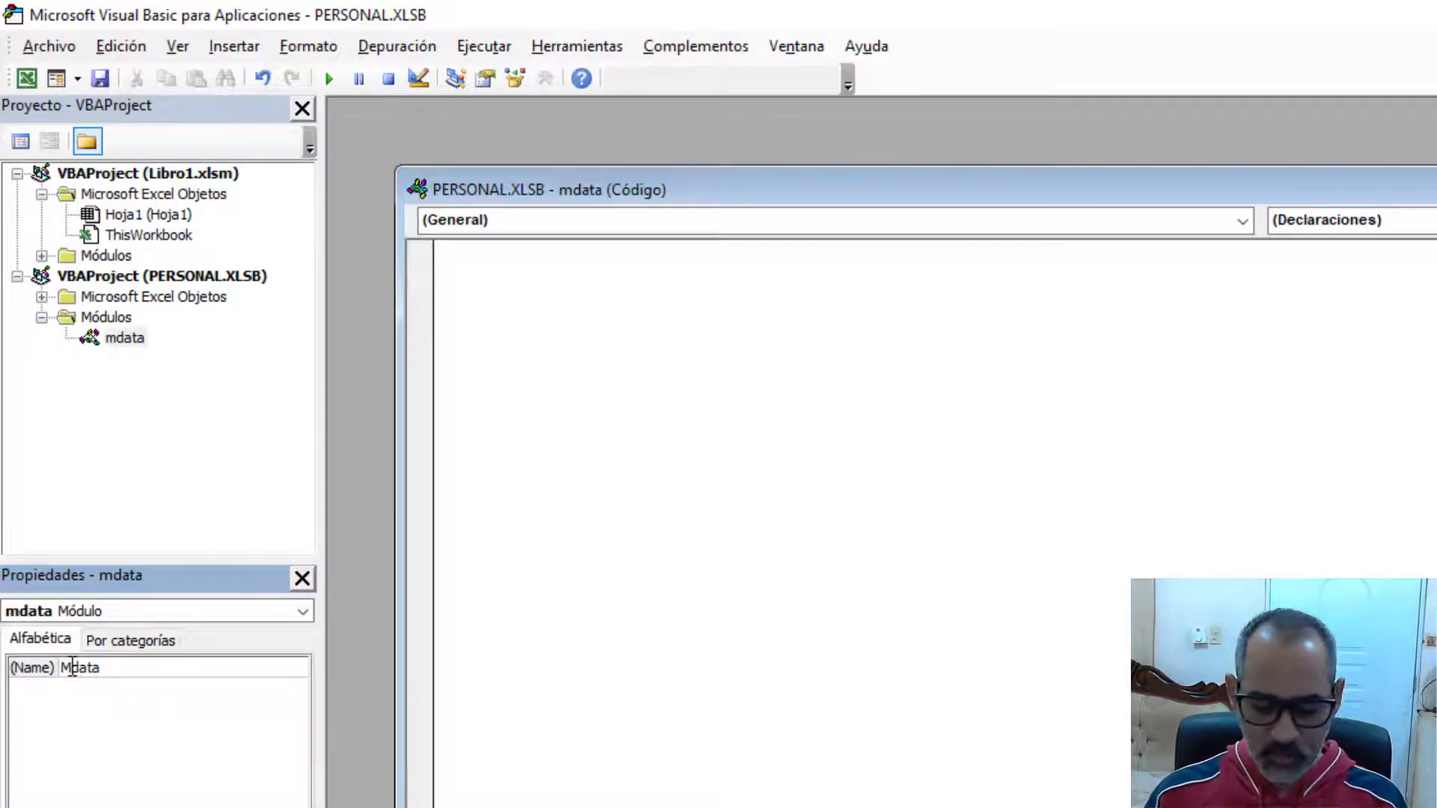
pyautogui.press('Return')
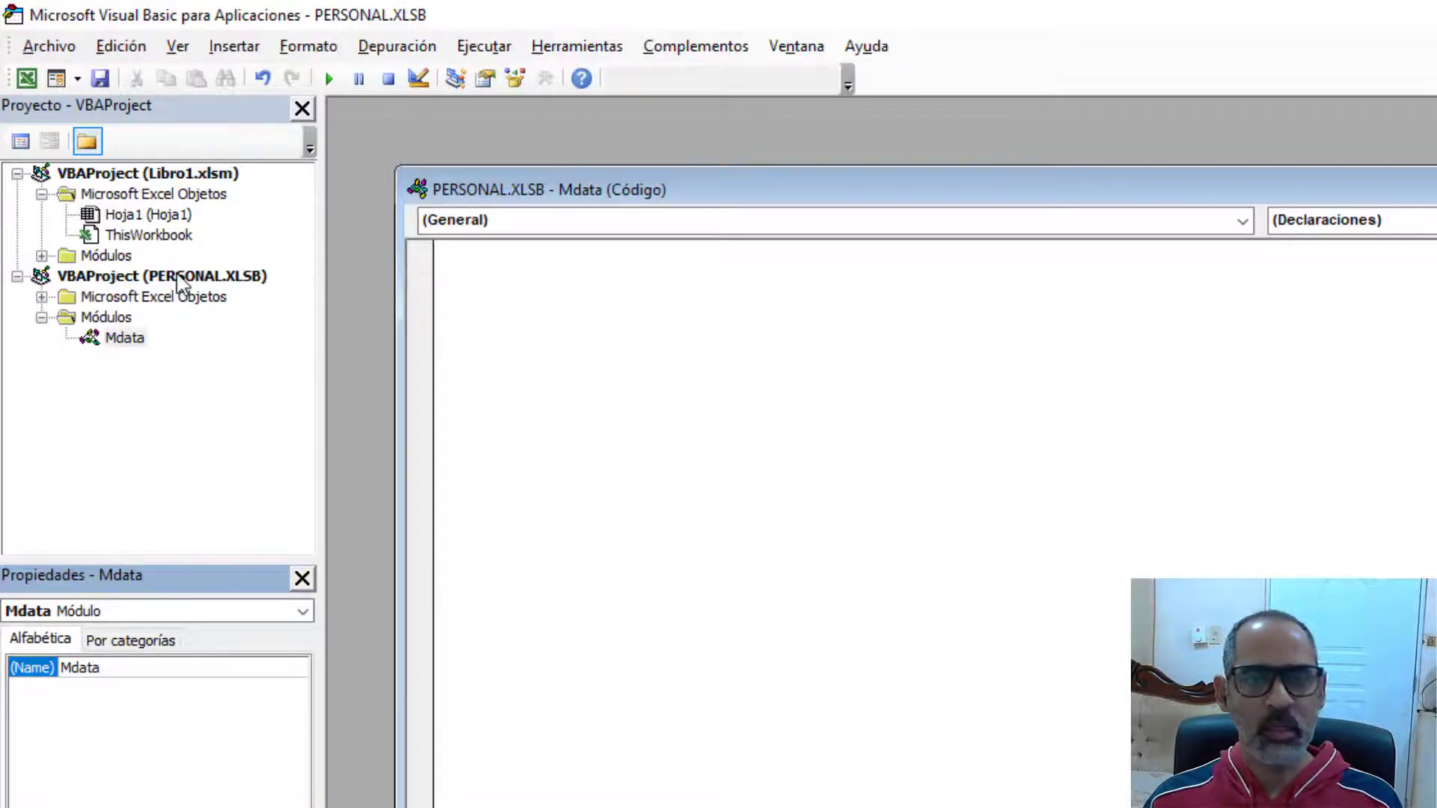
# Declare a Sub hola_mundo procedure in the Mdata module.
pyautogui.click(124, 338)
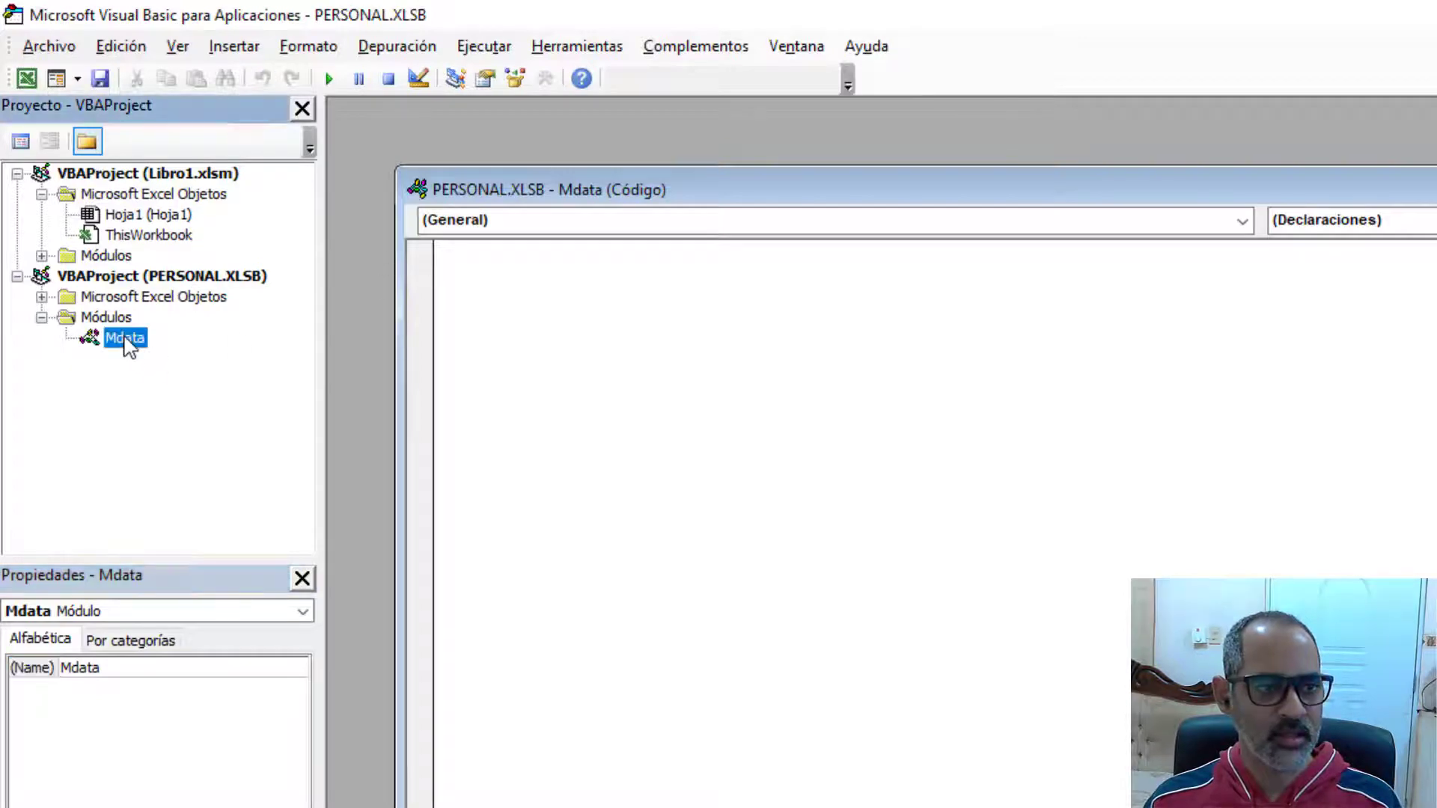
pyautogui.click(466, 301)
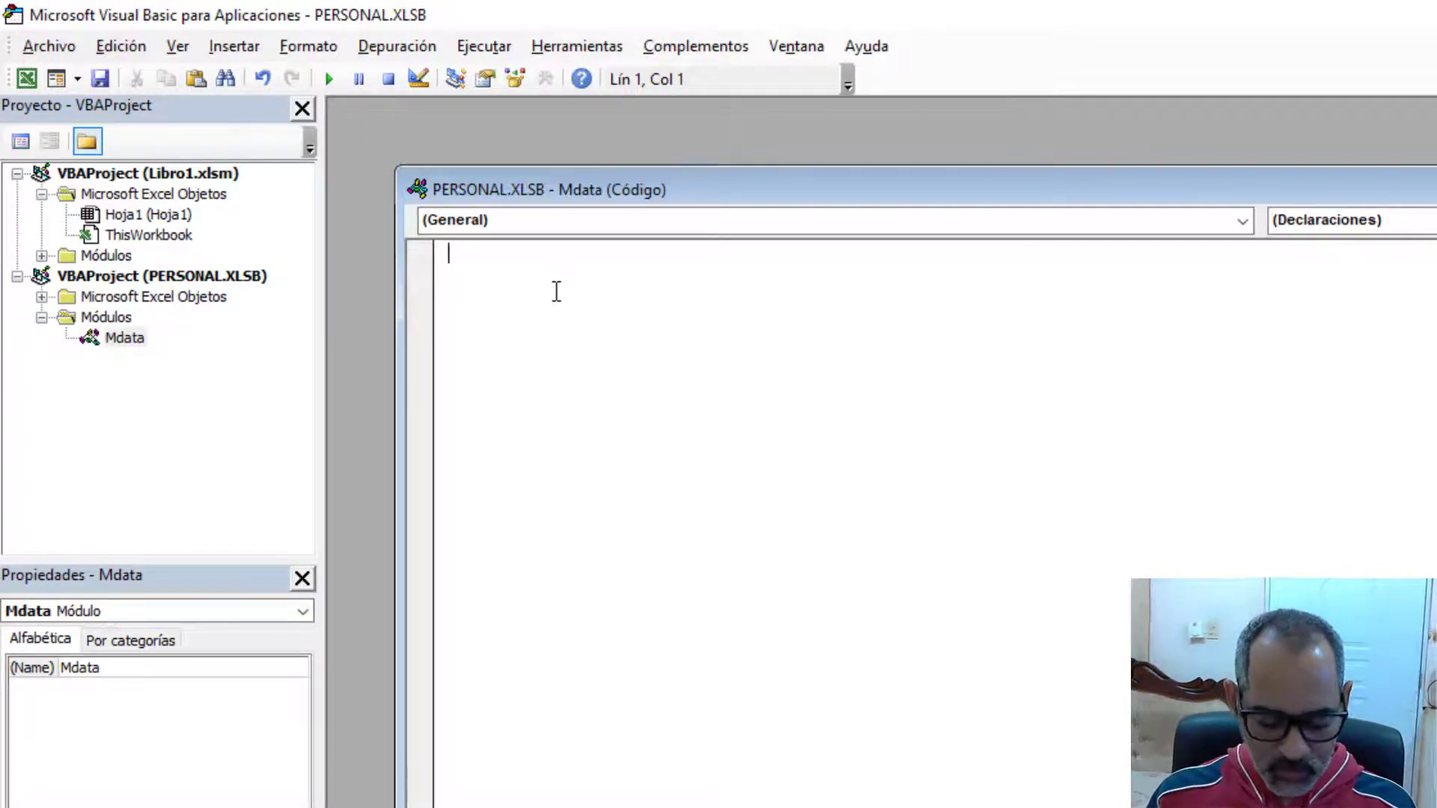
pyautogui.write('sub ')
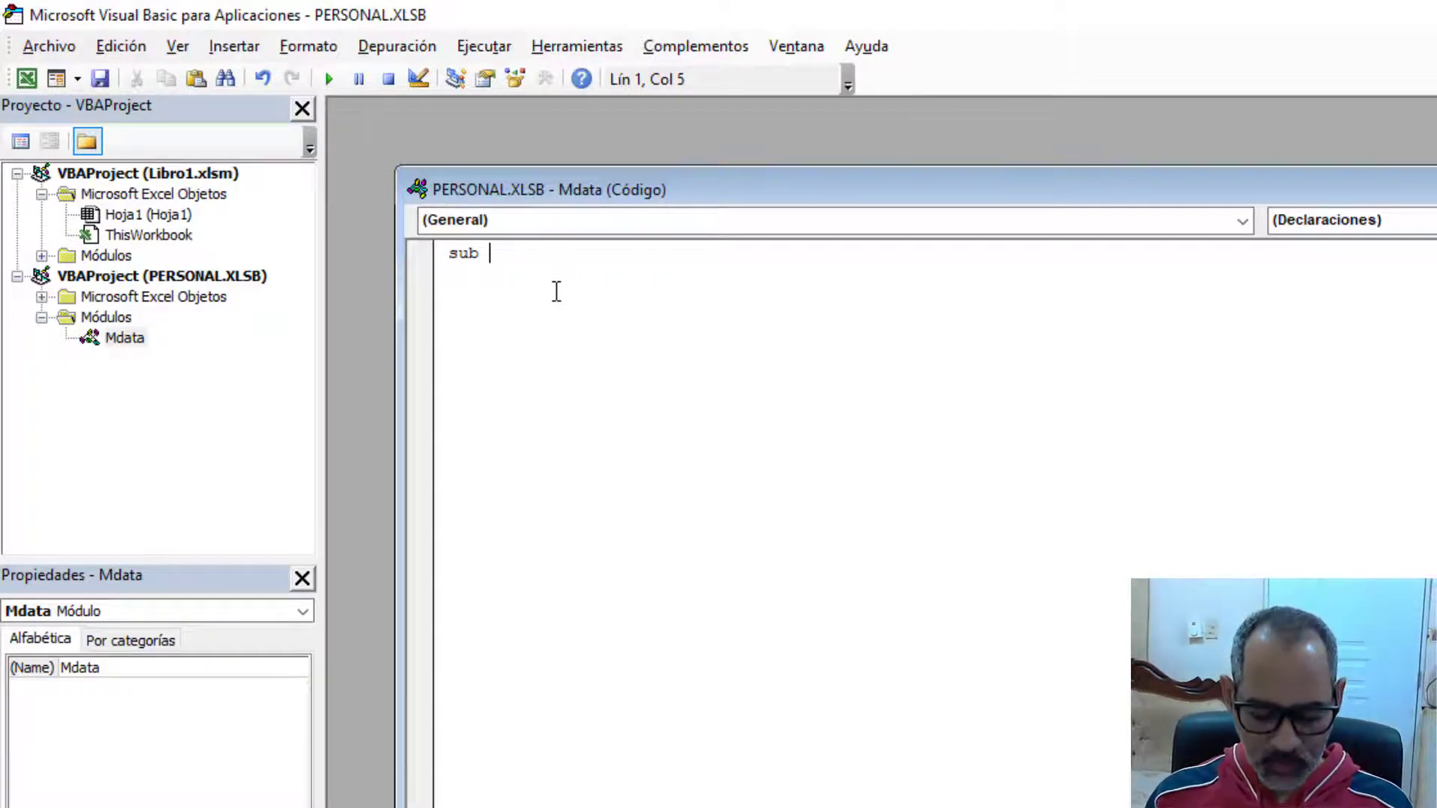
pyautogui.write('hola')
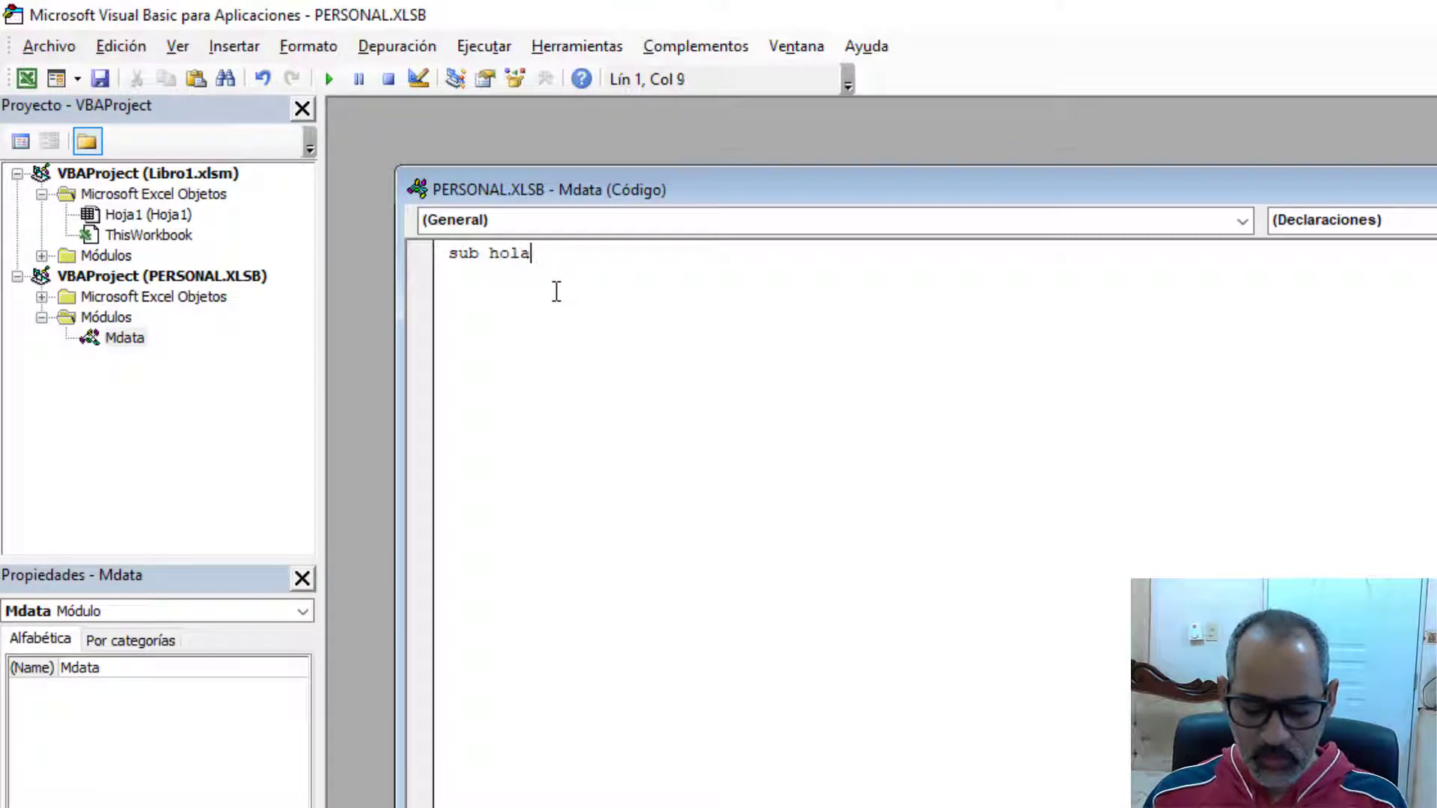
pyautogui.write('_mundo')
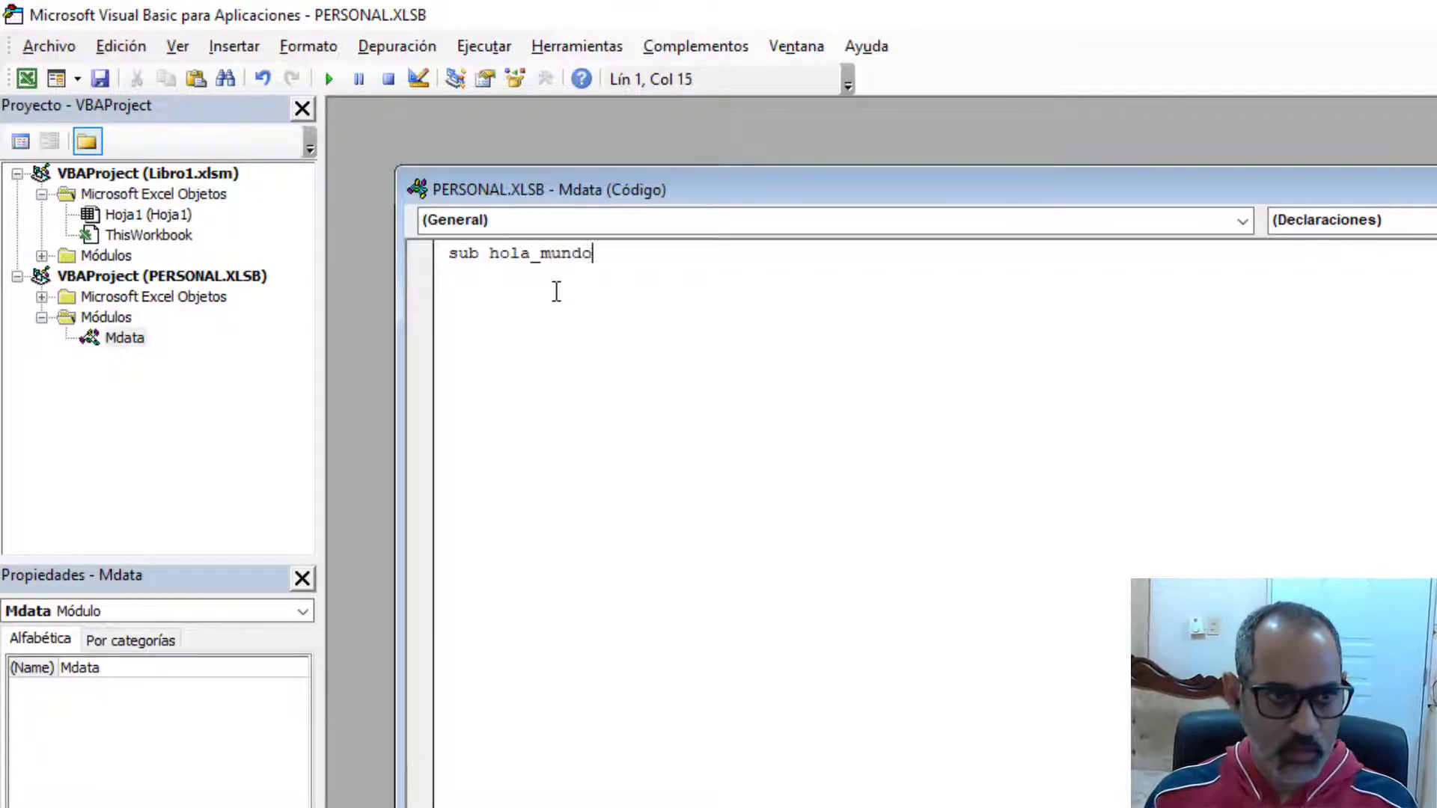
pyautogui.press('Return')
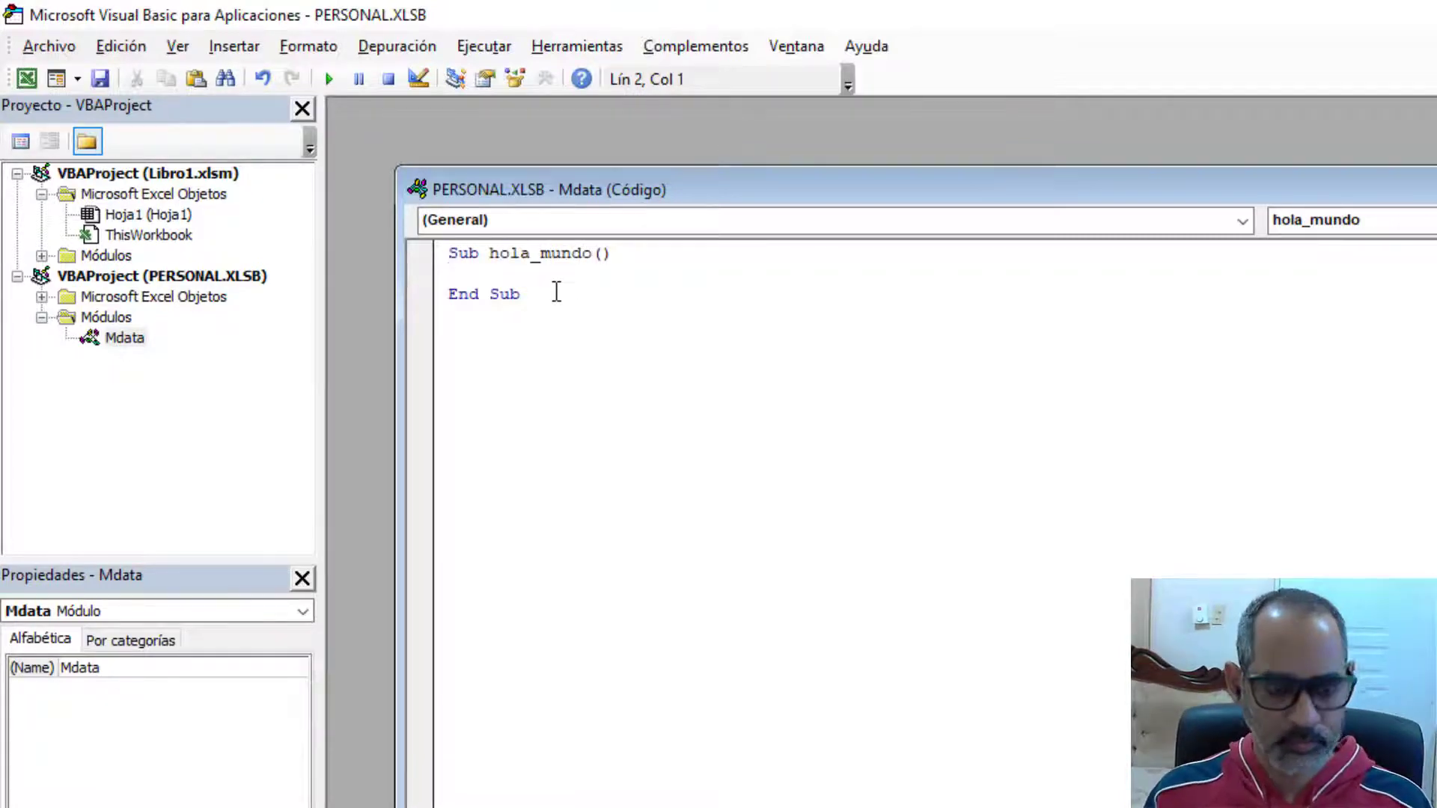
# Add MsgBox "Hola mundo desde mi libro PERSONAL", vbInformation + vbYesNo, "Información".
pyautogui.write('msgbox')
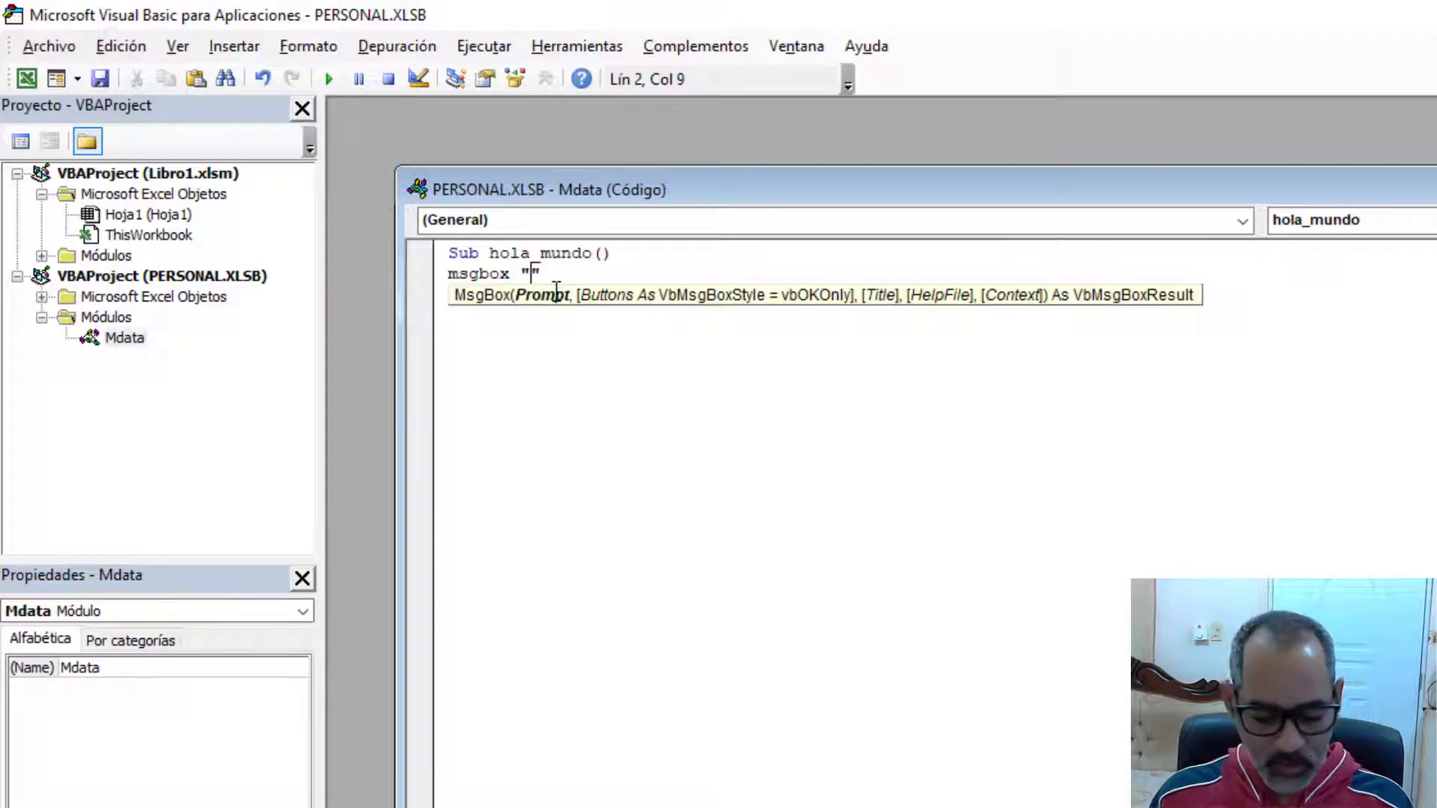
pyautogui.write('o')
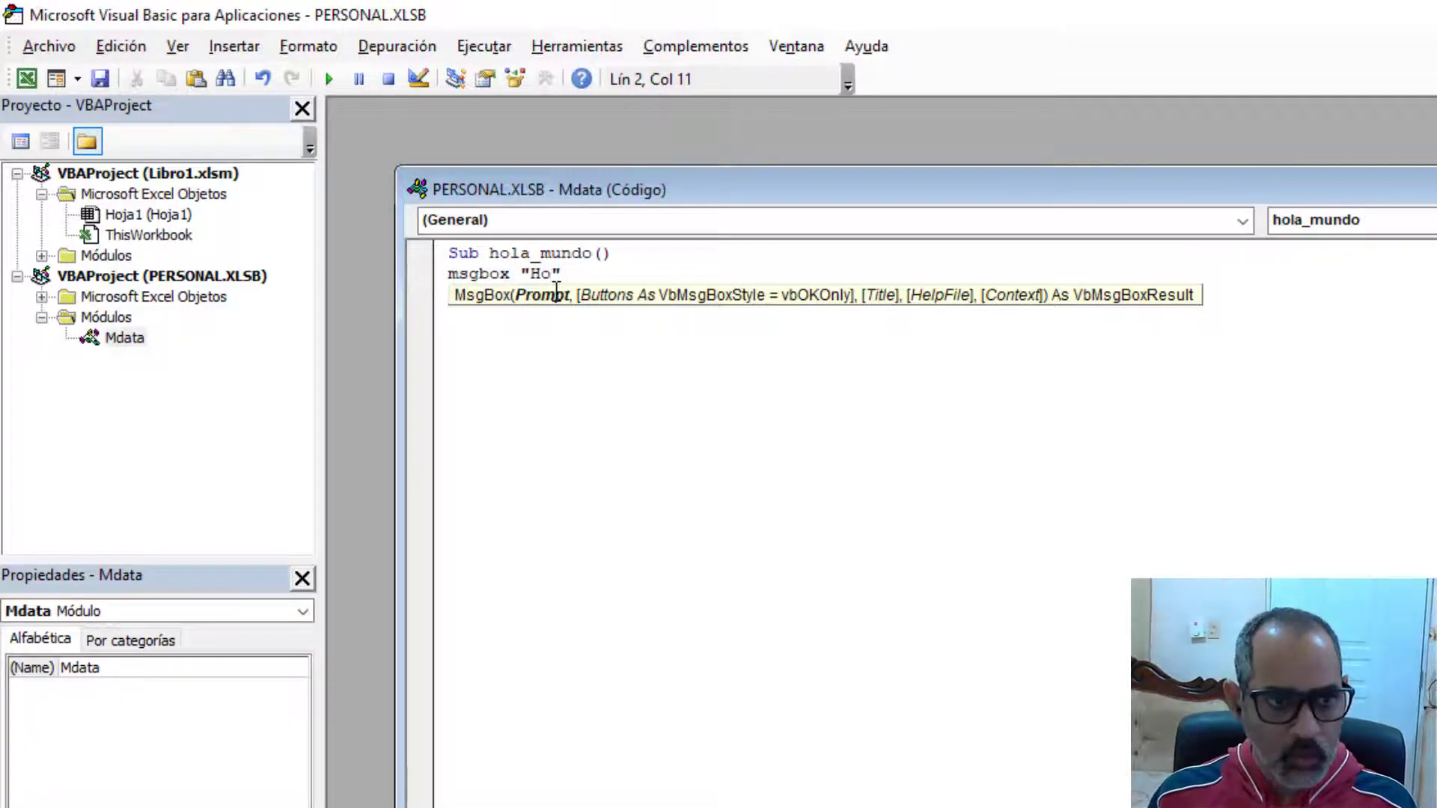
pyautogui.write('la mund')
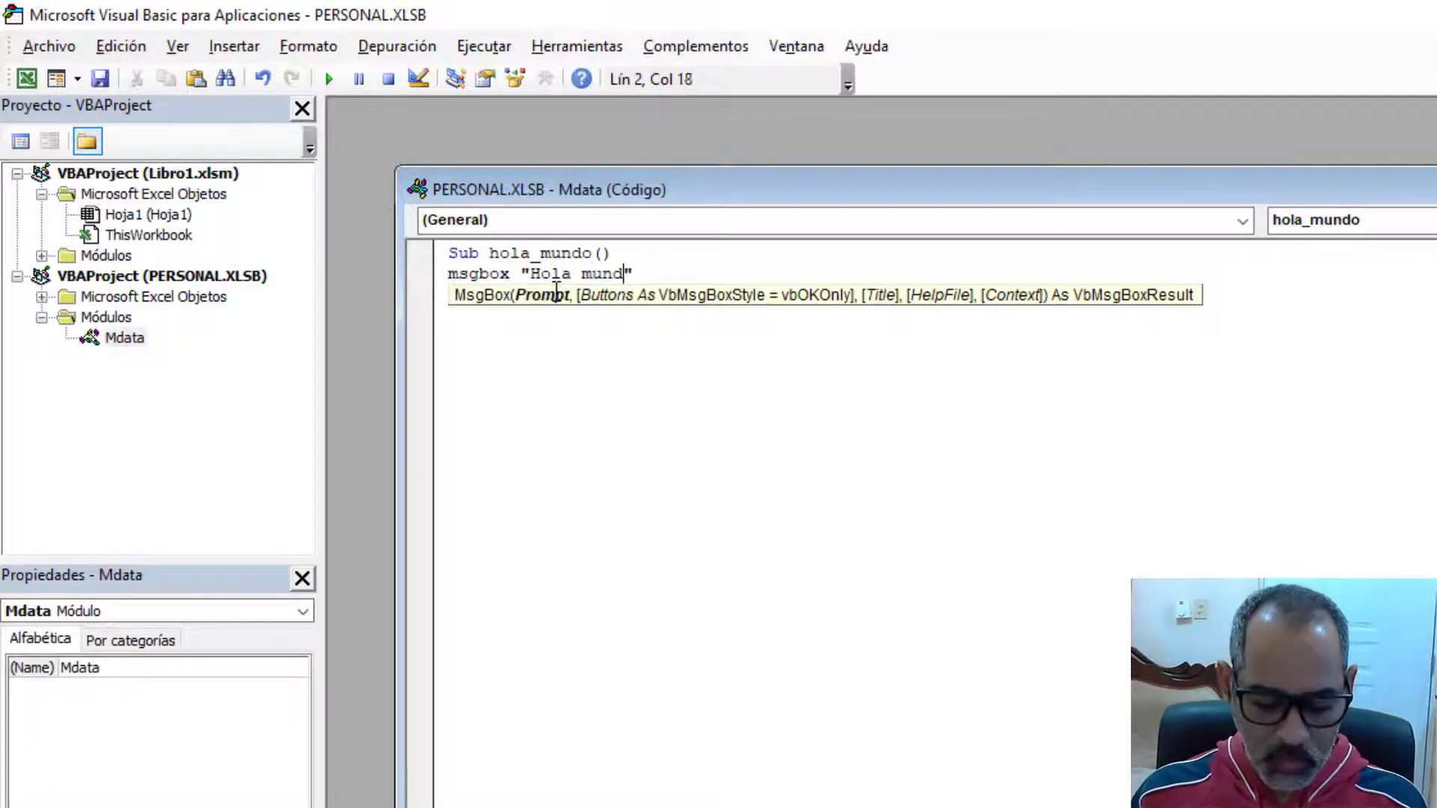
pyautogui.write('o desde ')
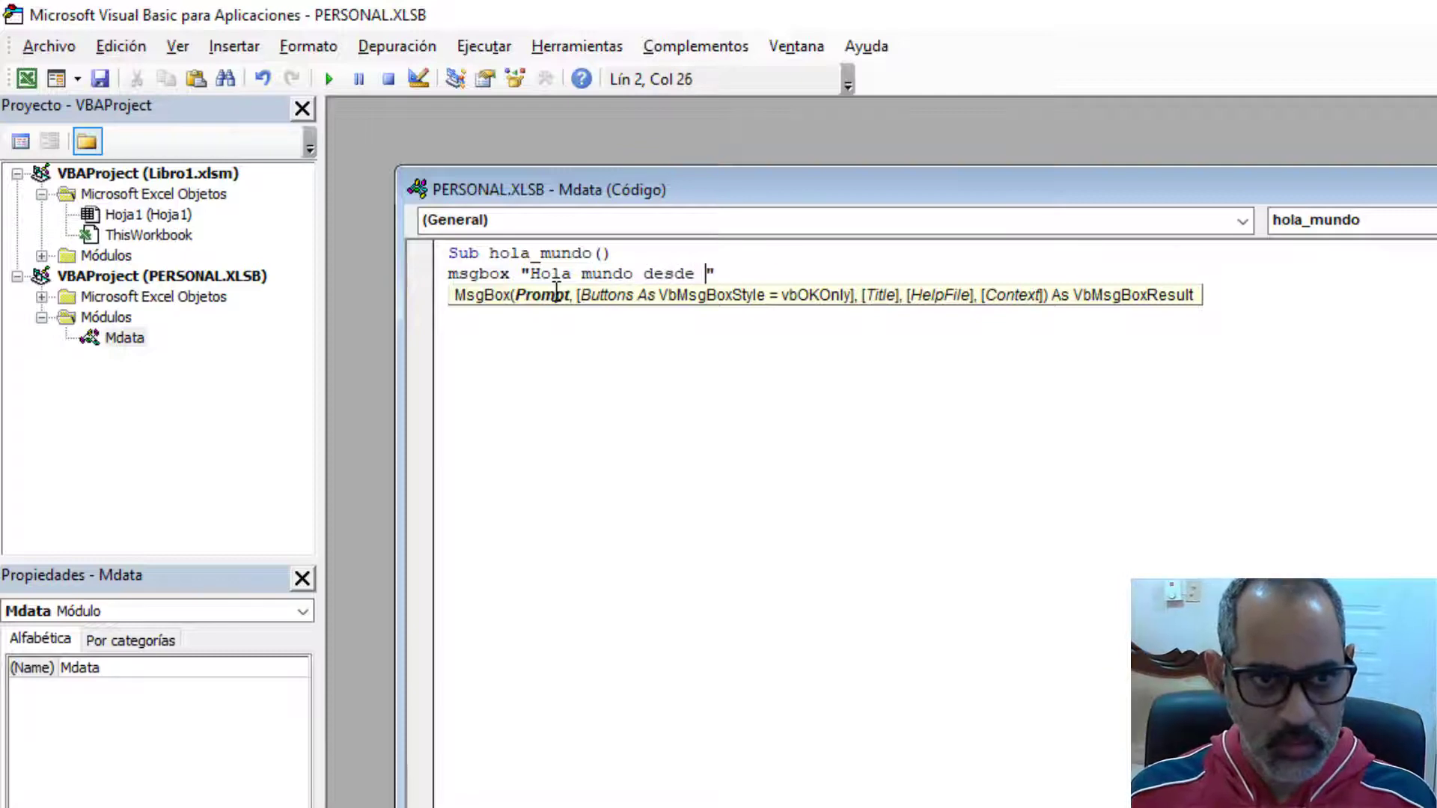
pyautogui.write('mi li')
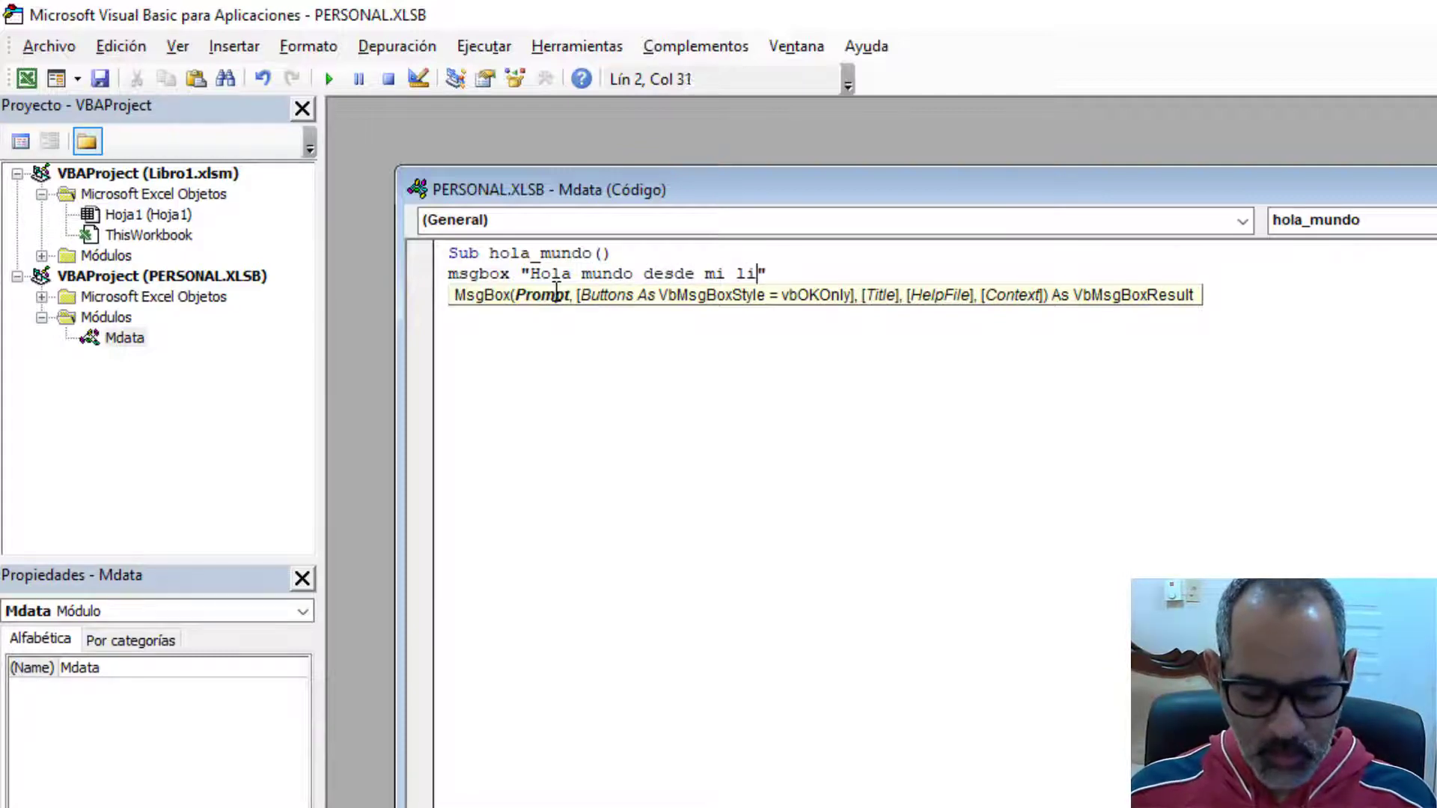
pyautogui.write('bro PE')
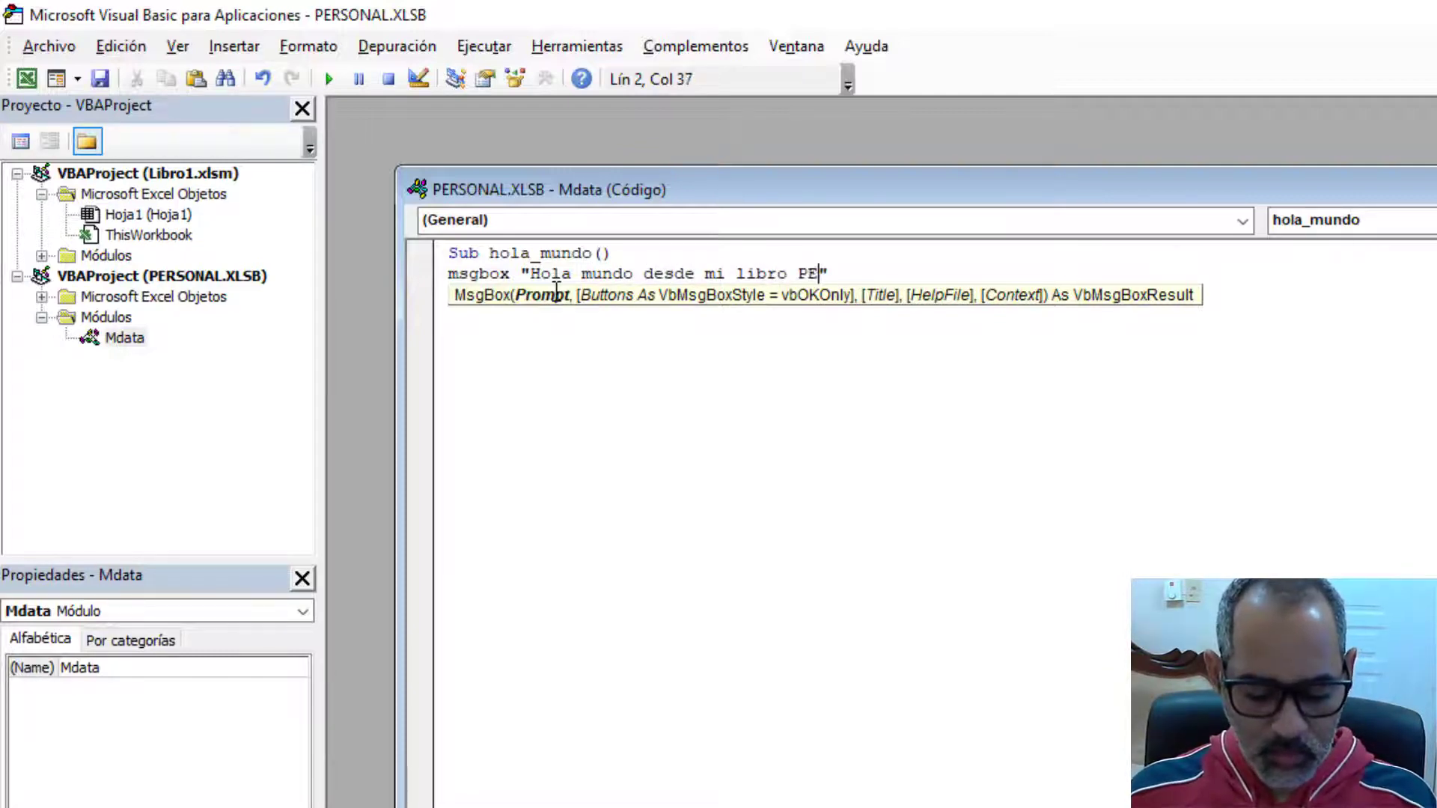
pyautogui.write('RSONAL')
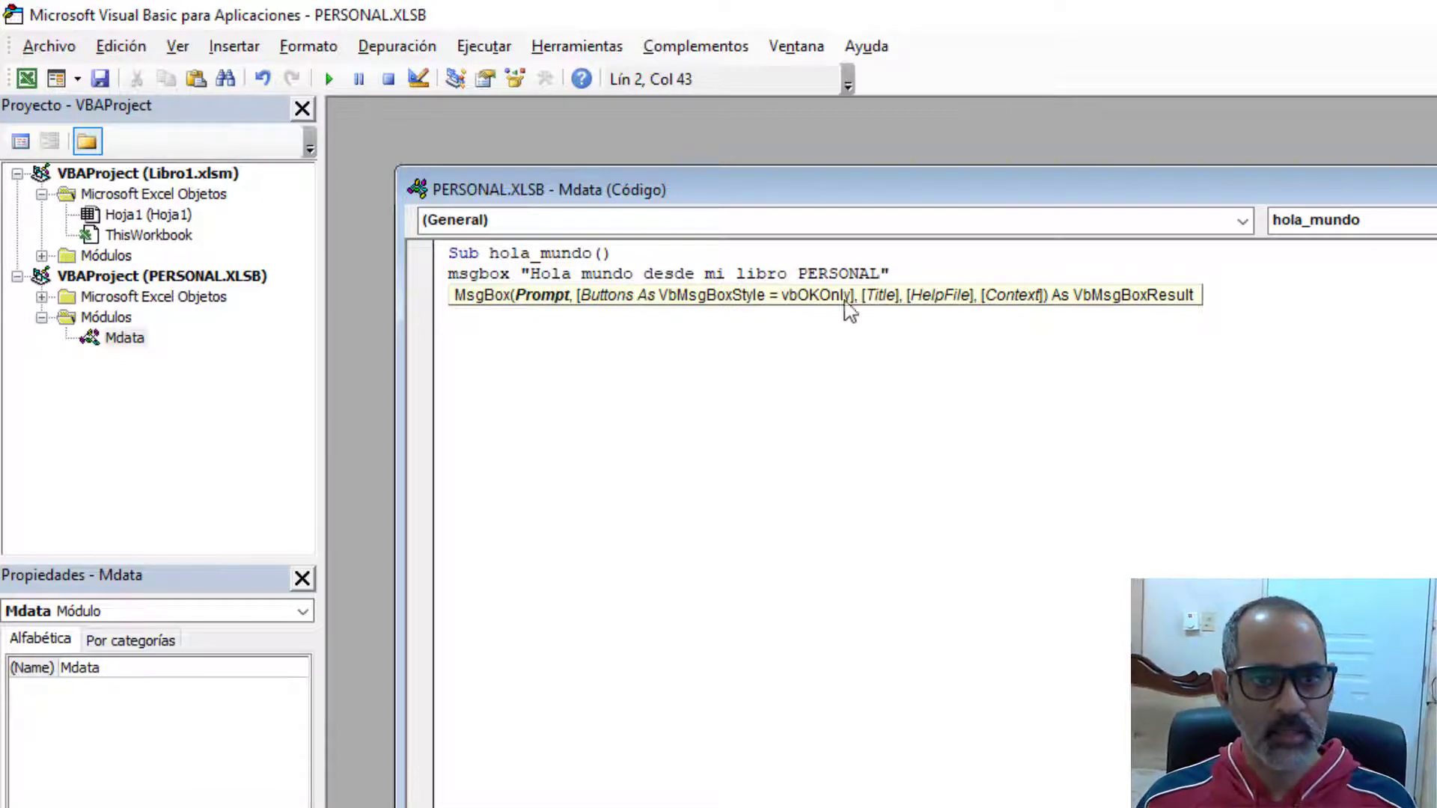
pyautogui.click(902, 274)
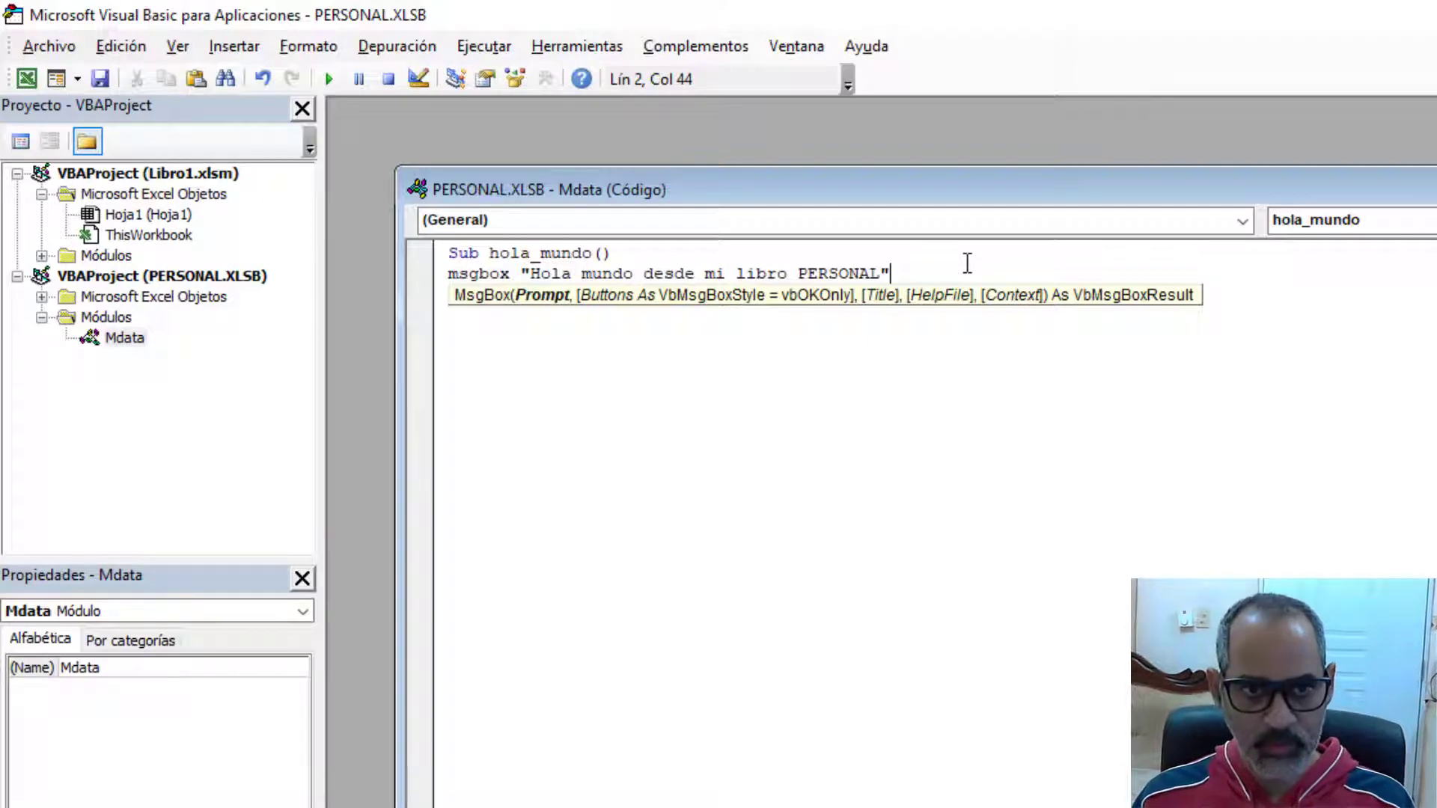
pyautogui.write(',')
pyautogui.press('BackSpace')
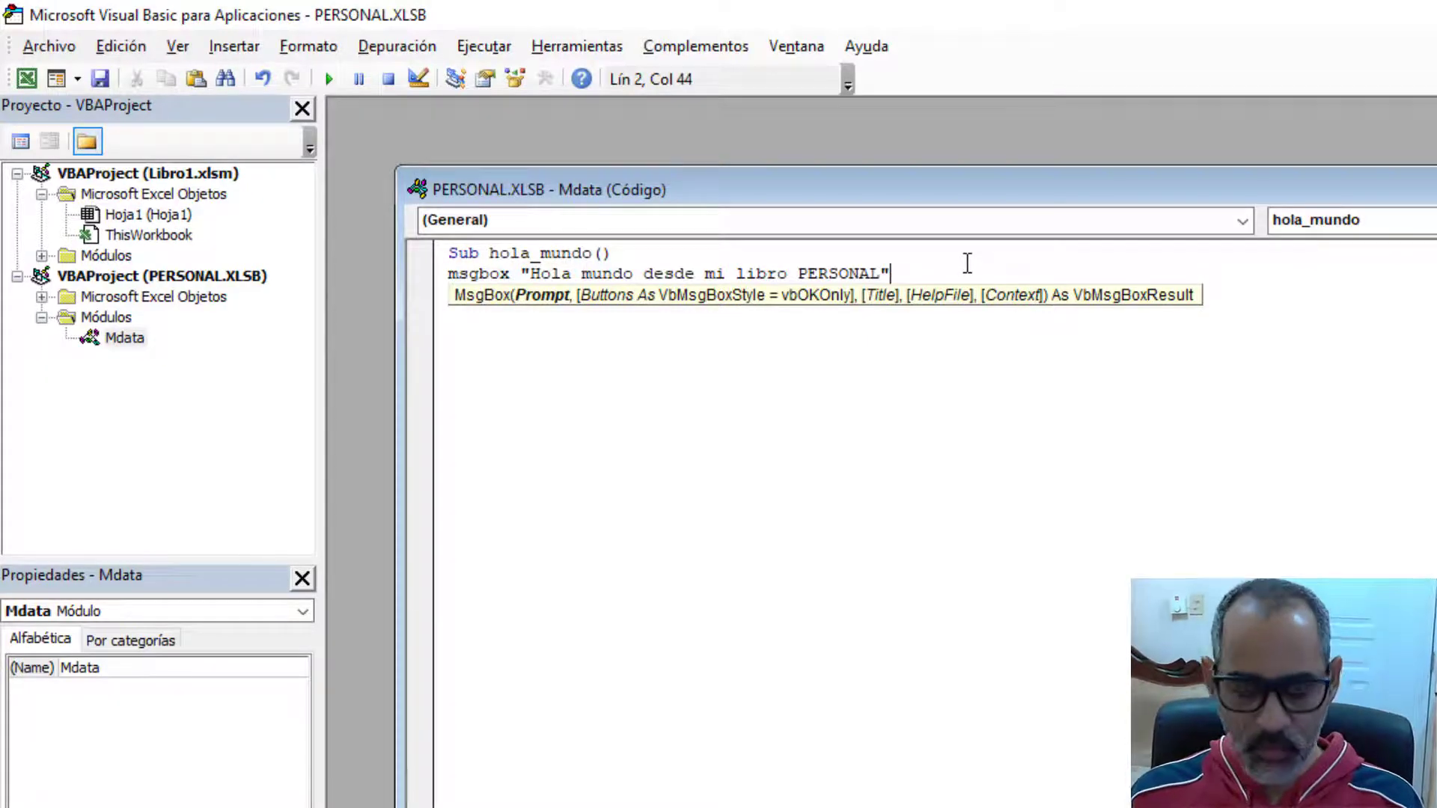
pyautogui.write(',')
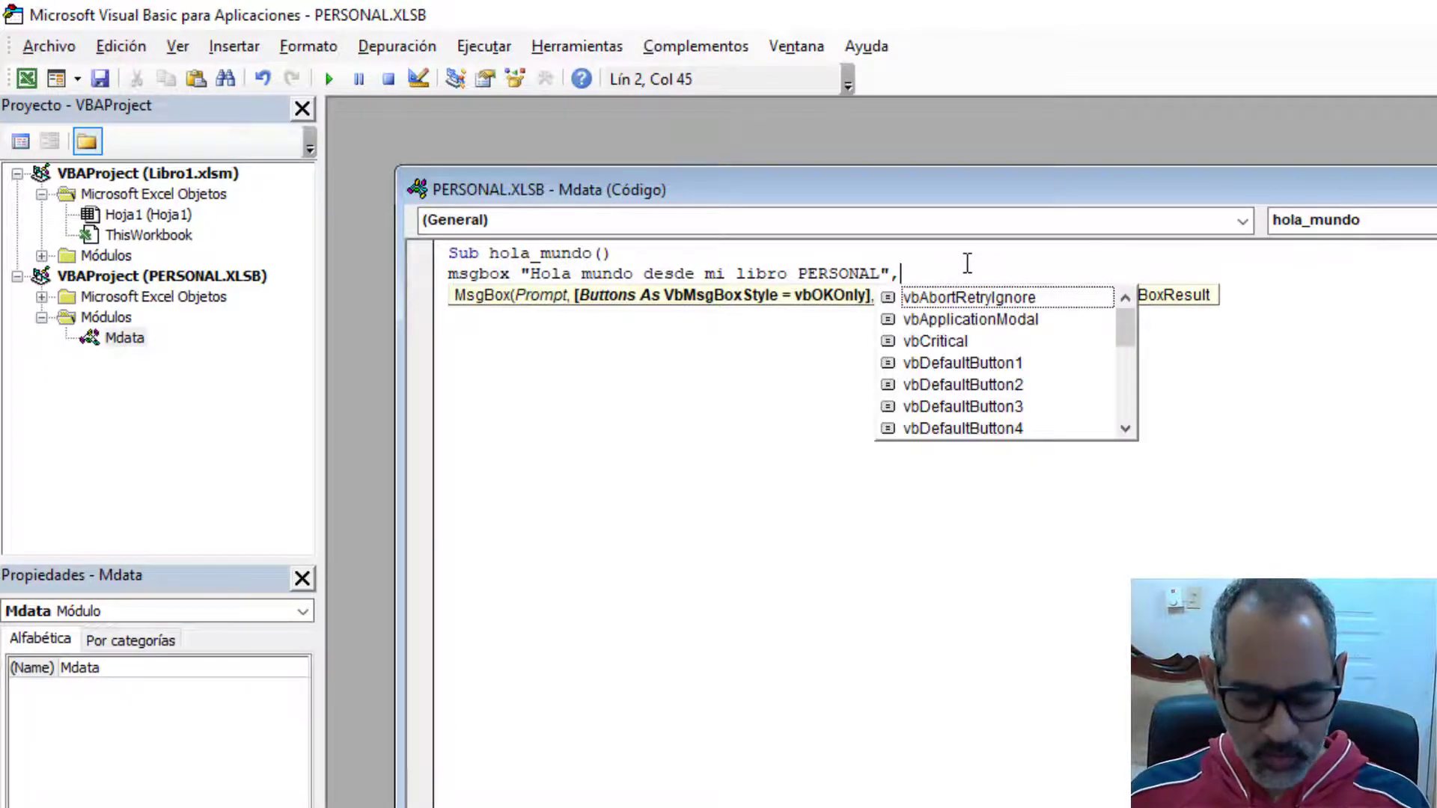
pyautogui.write('vb')
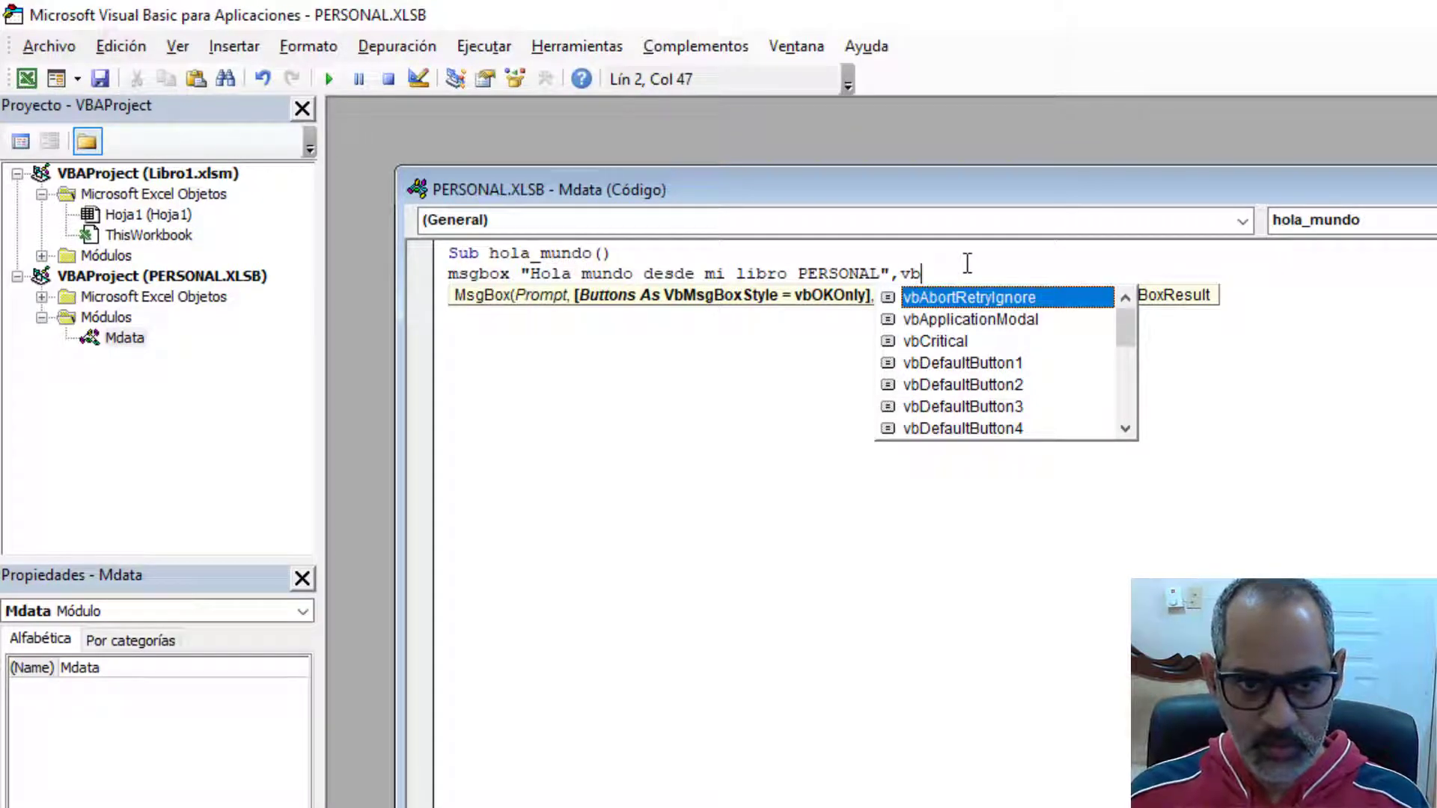
pyautogui.write('in')
pyautogui.press('Tab')
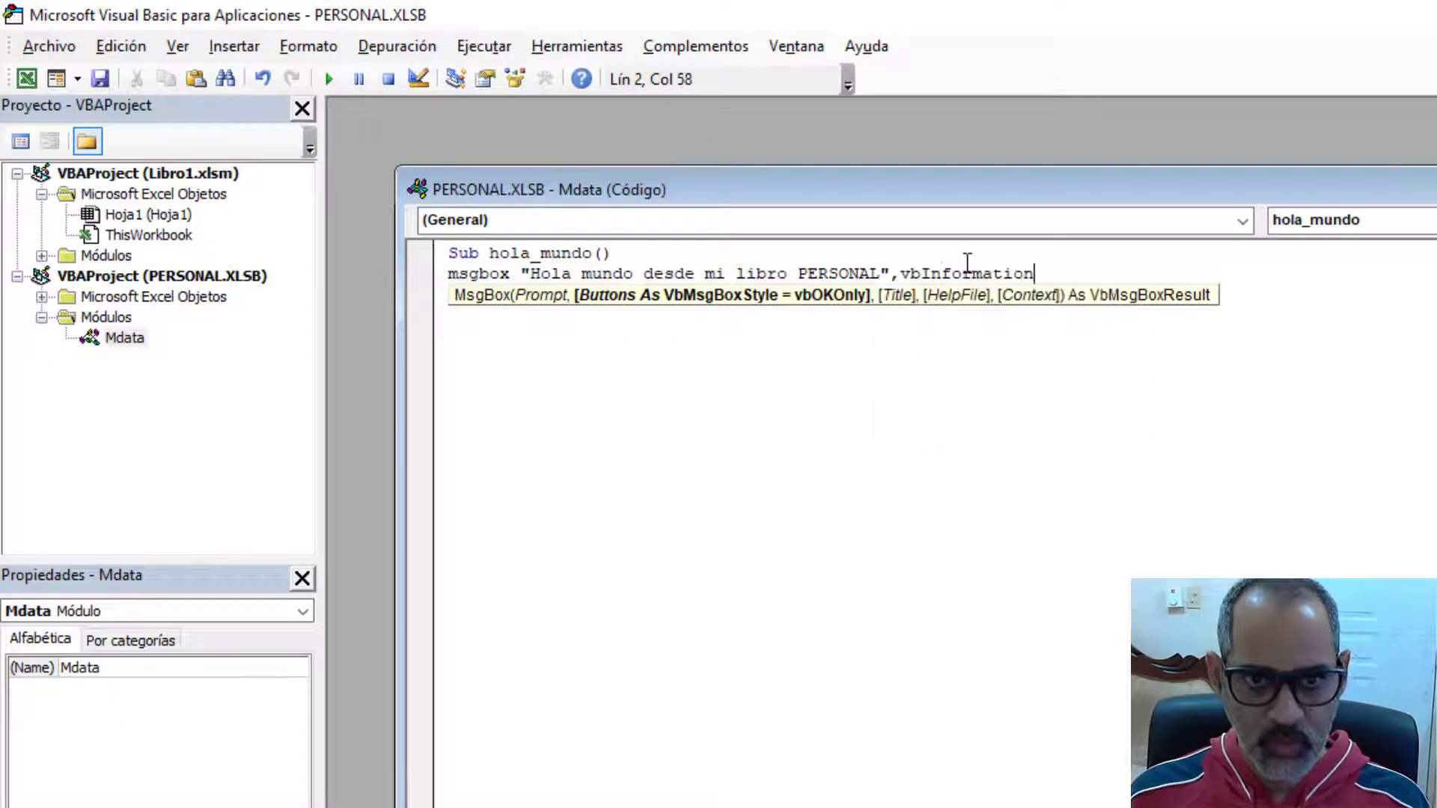
pyautogui.write('+')
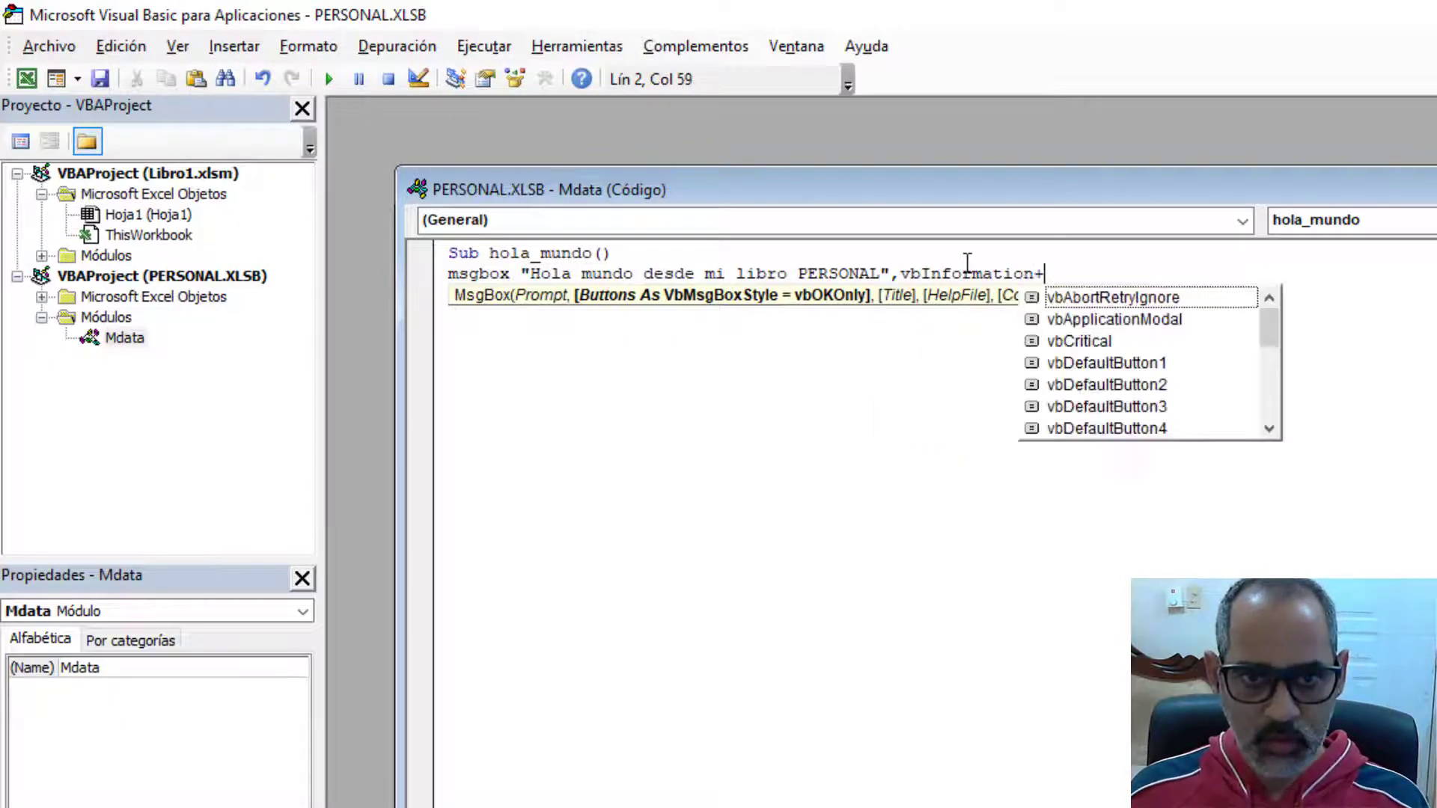
pyautogui.write('vb')
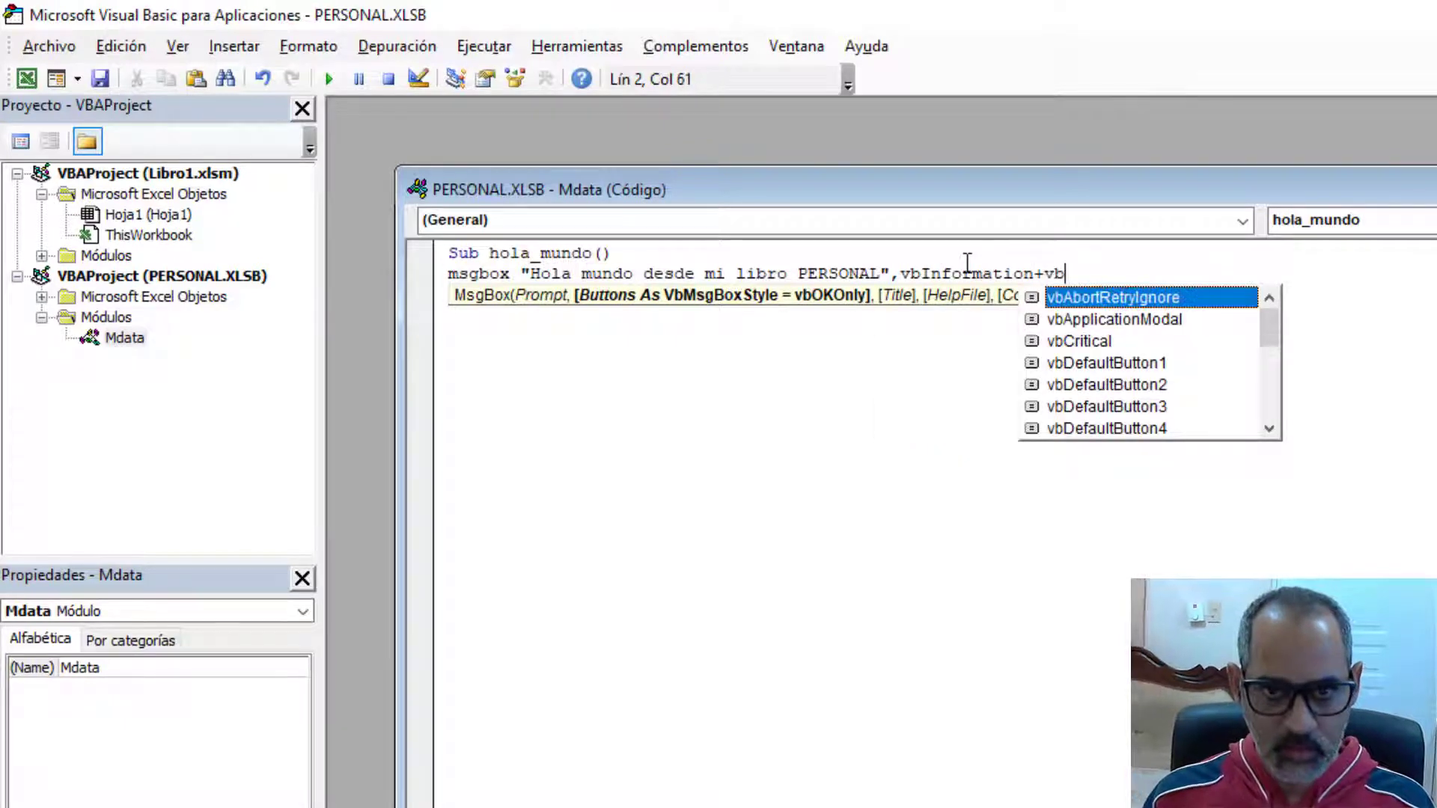
pyautogui.write('y')
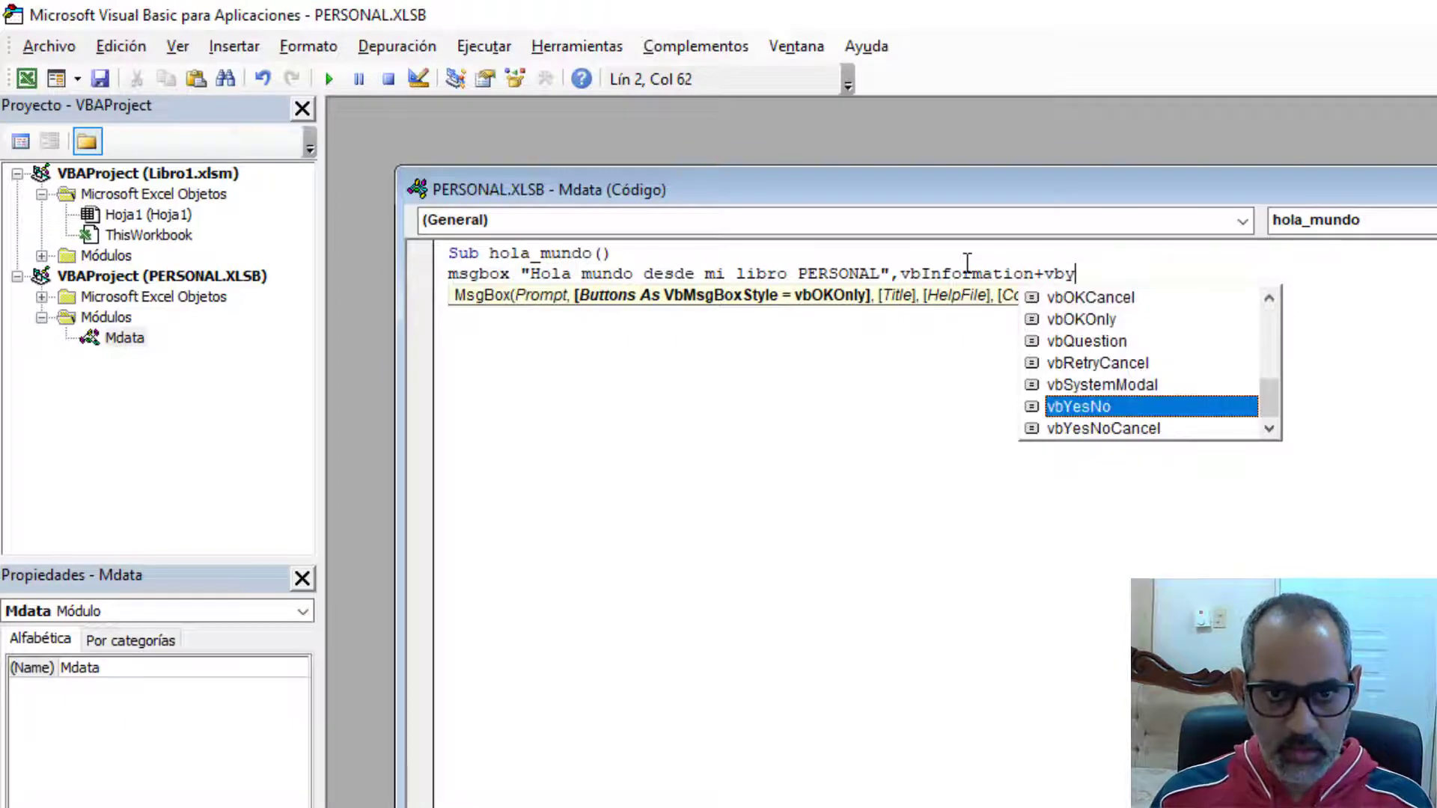
pyautogui.press('Tab')
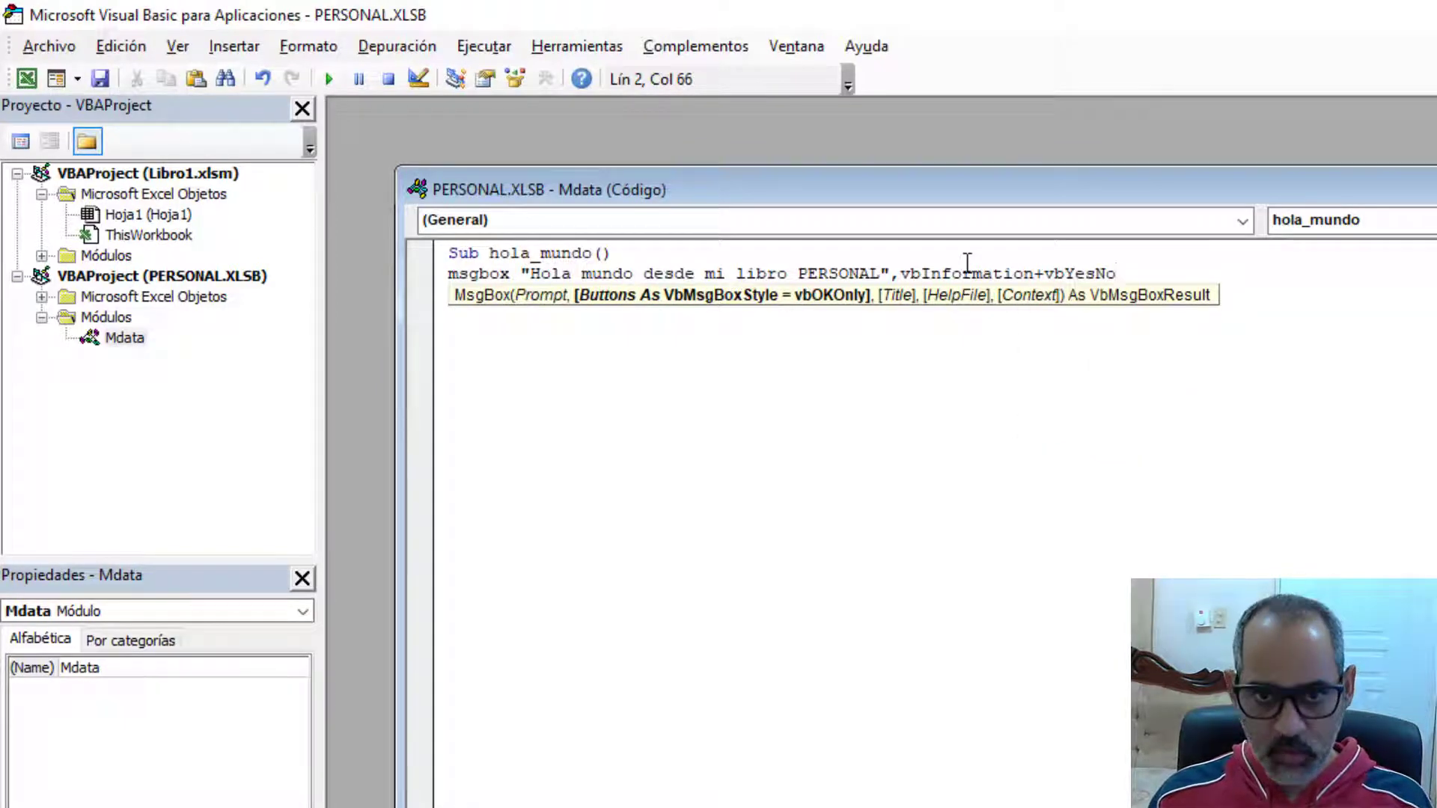
pyautogui.write(',')
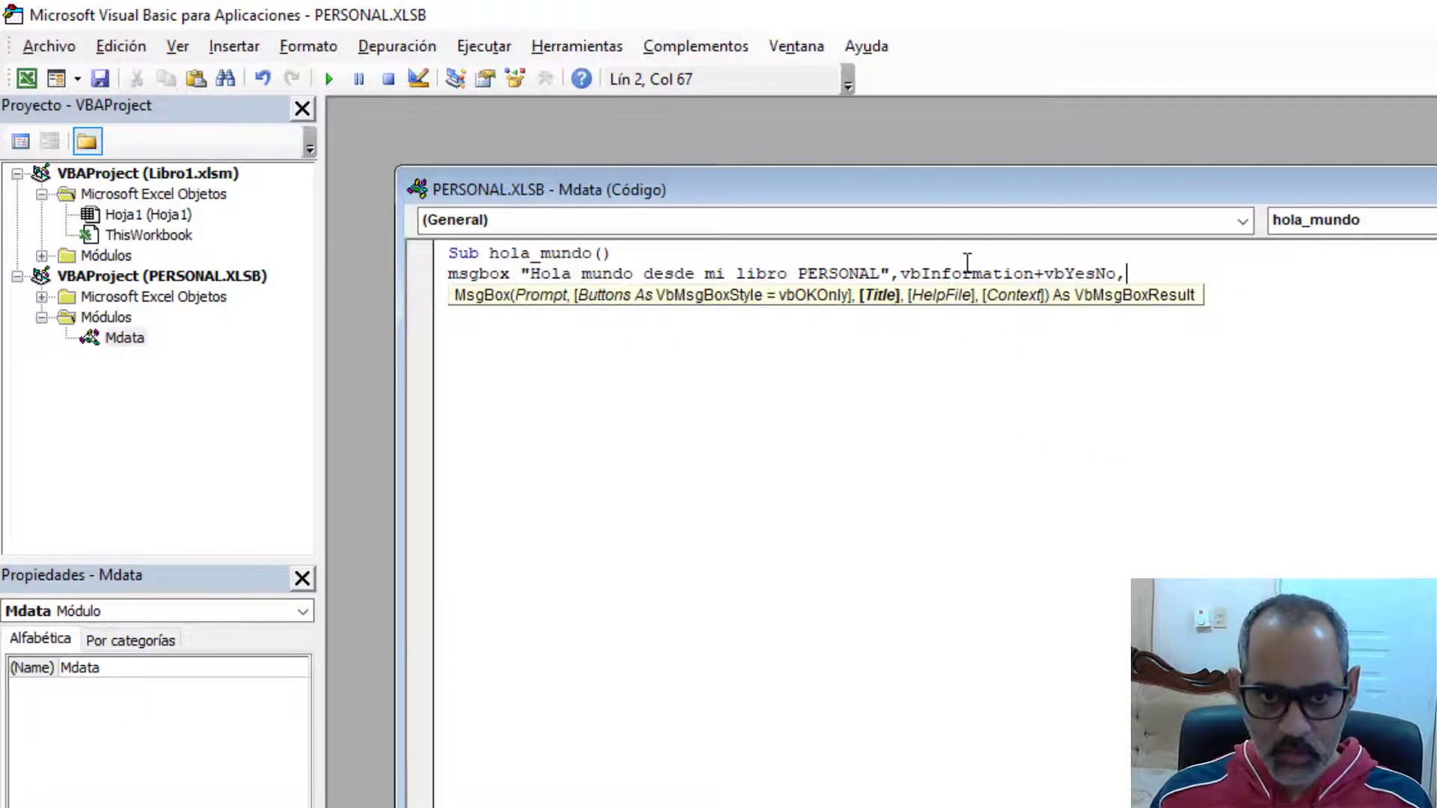
pyautogui.write('"')
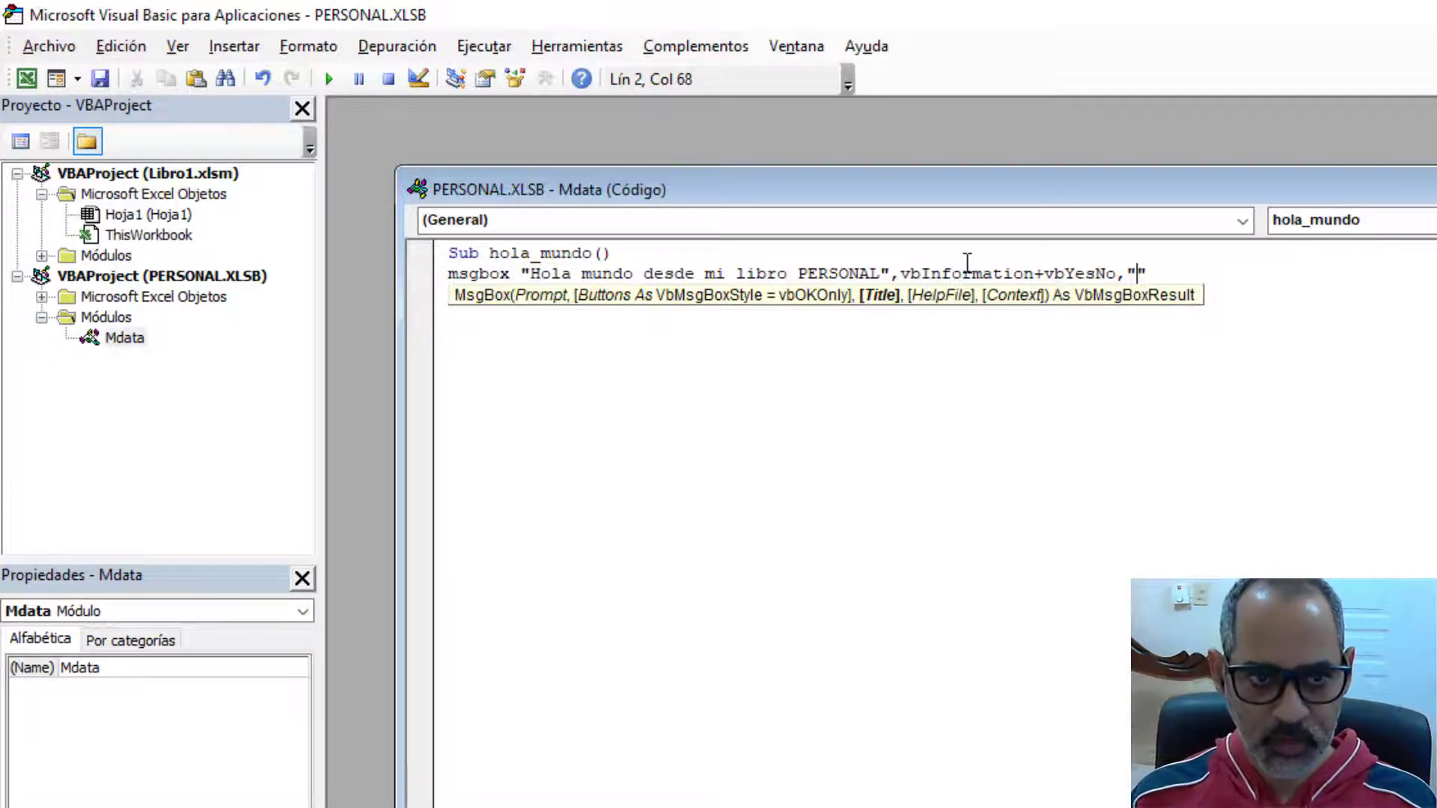
pyautogui.write('Inform')
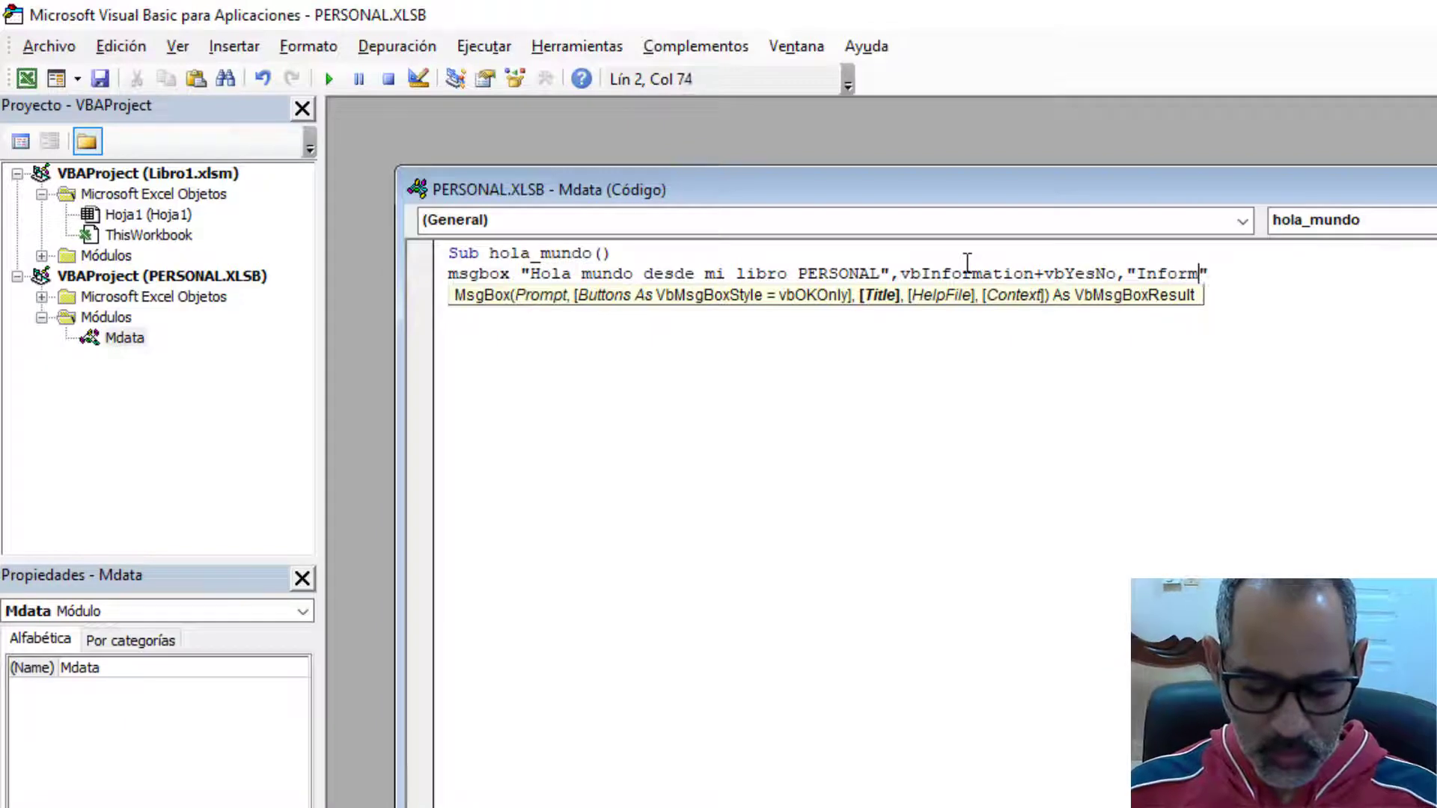
pyautogui.write('aci')
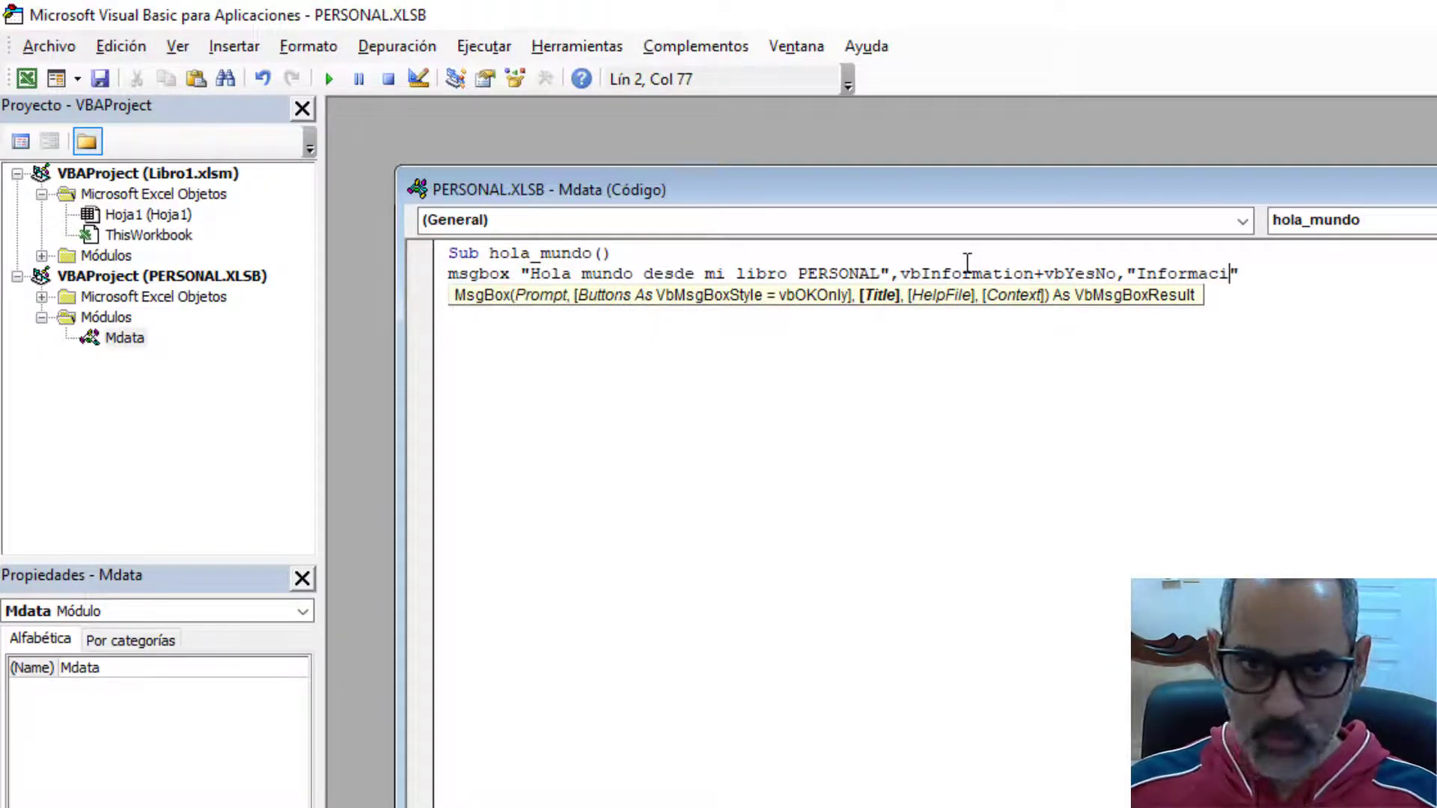
pyautogui.write('ón')
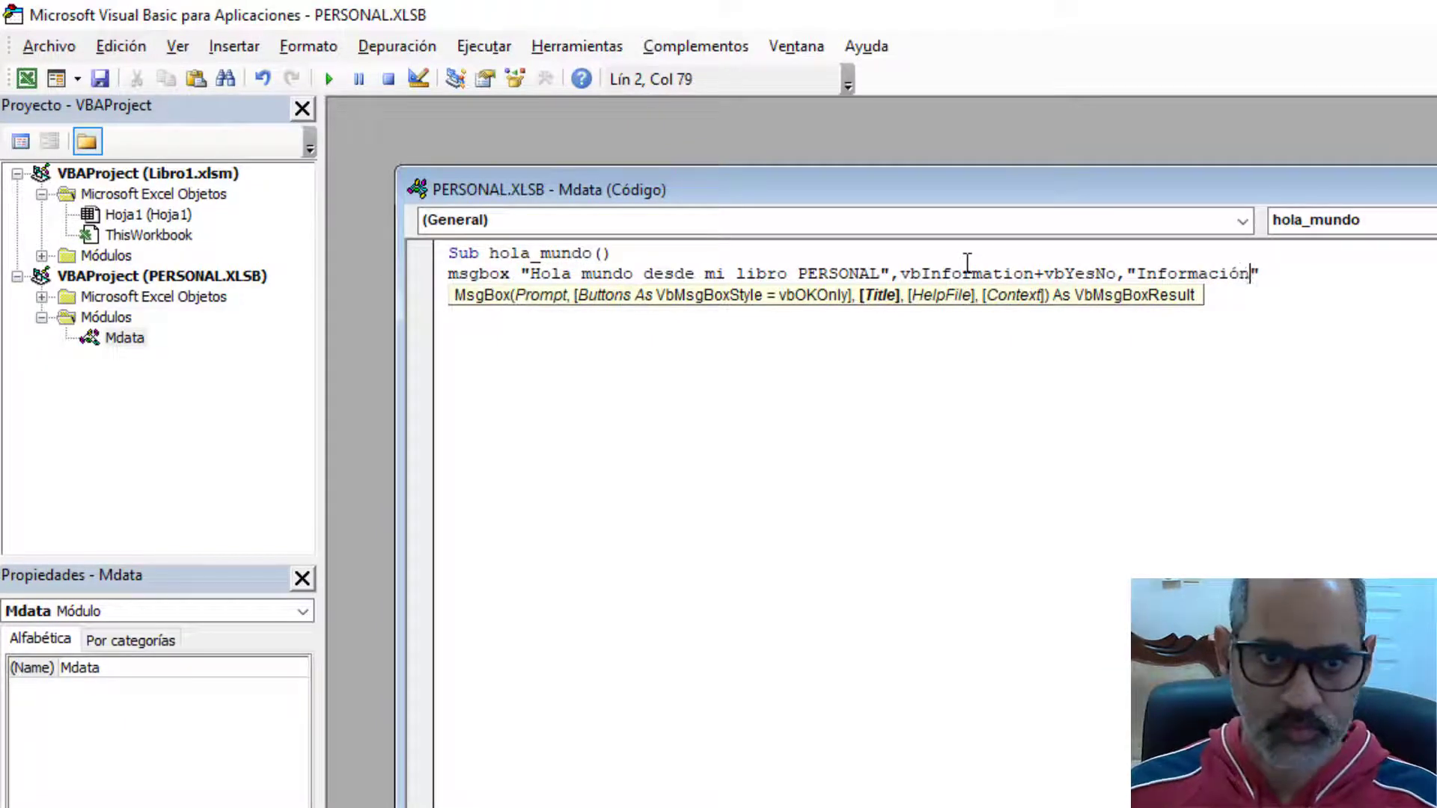
pyautogui.press('Down')
pyautogui.press('Down')
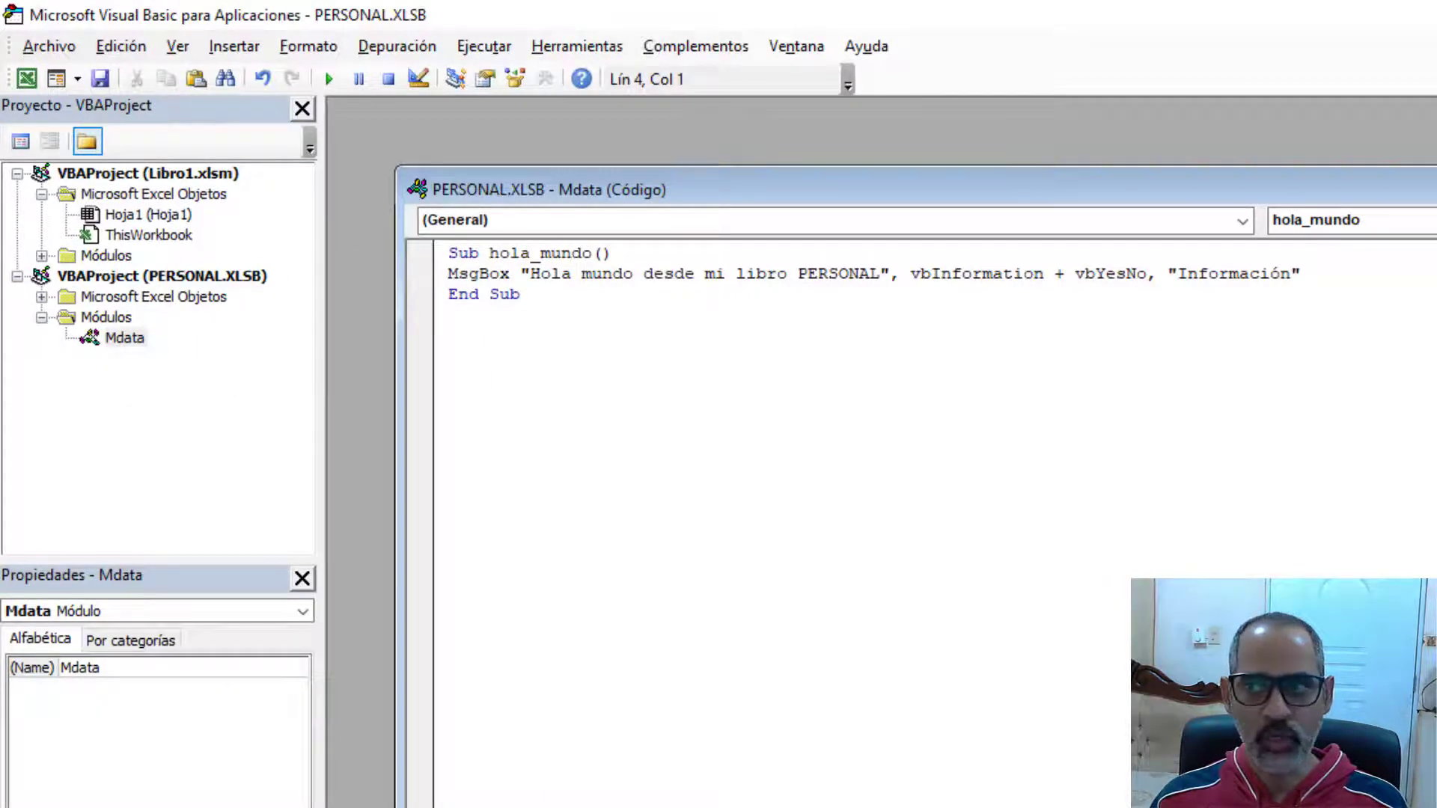
# Collapse PERSONAL.XLSB, review Libro1's Ejercicios module code, then close it.
pyautogui.click(129, 219)
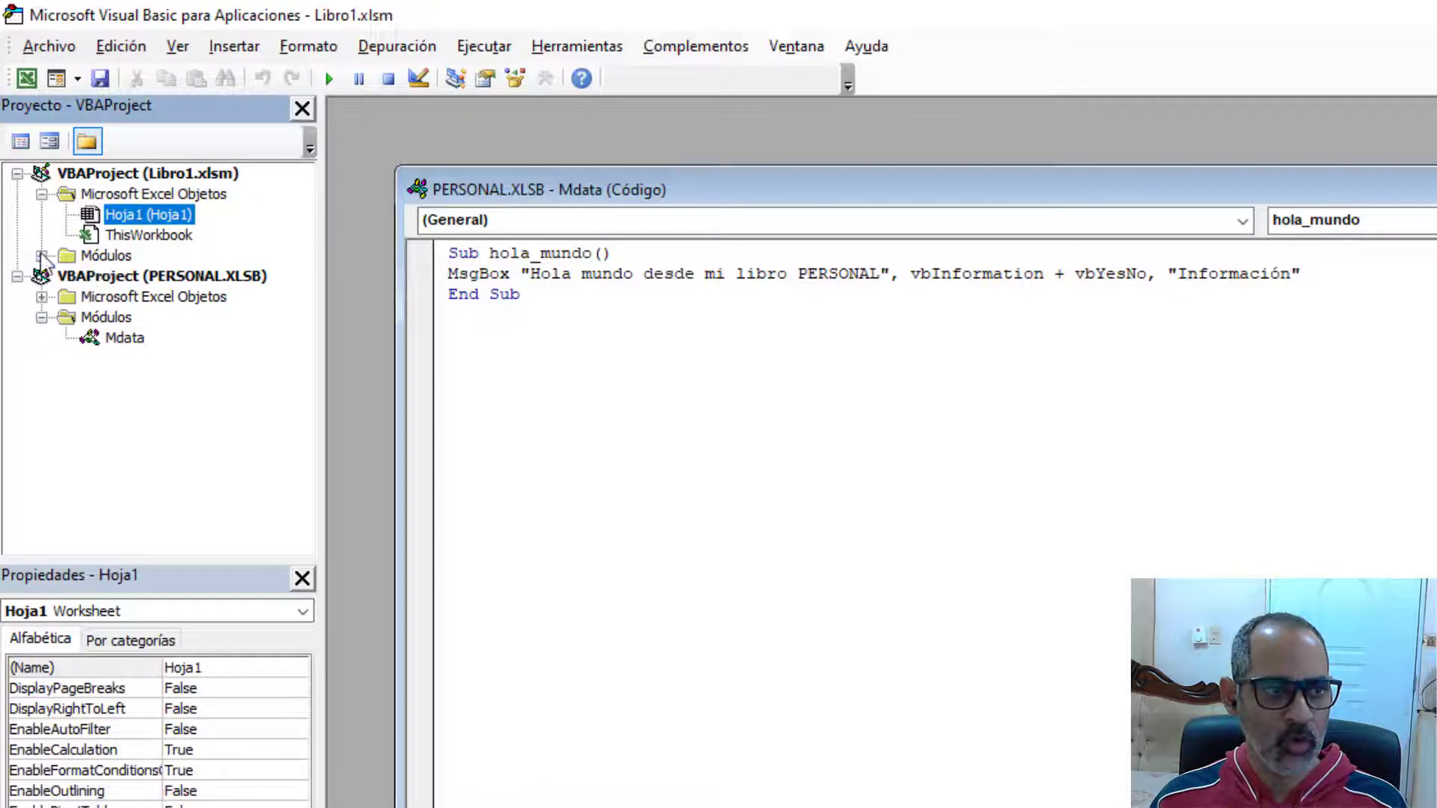
pyautogui.click(42, 194)
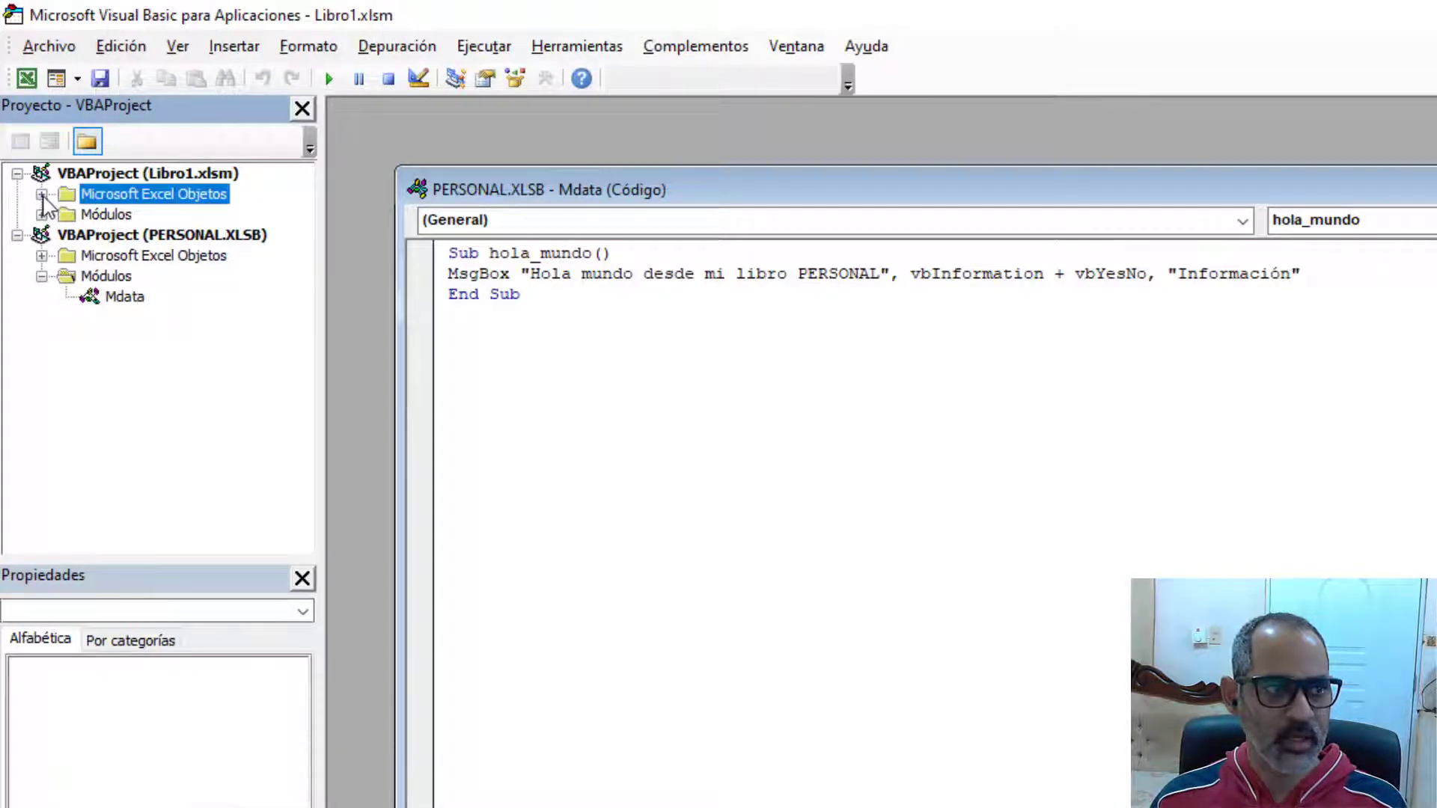
pyautogui.click(16, 234)
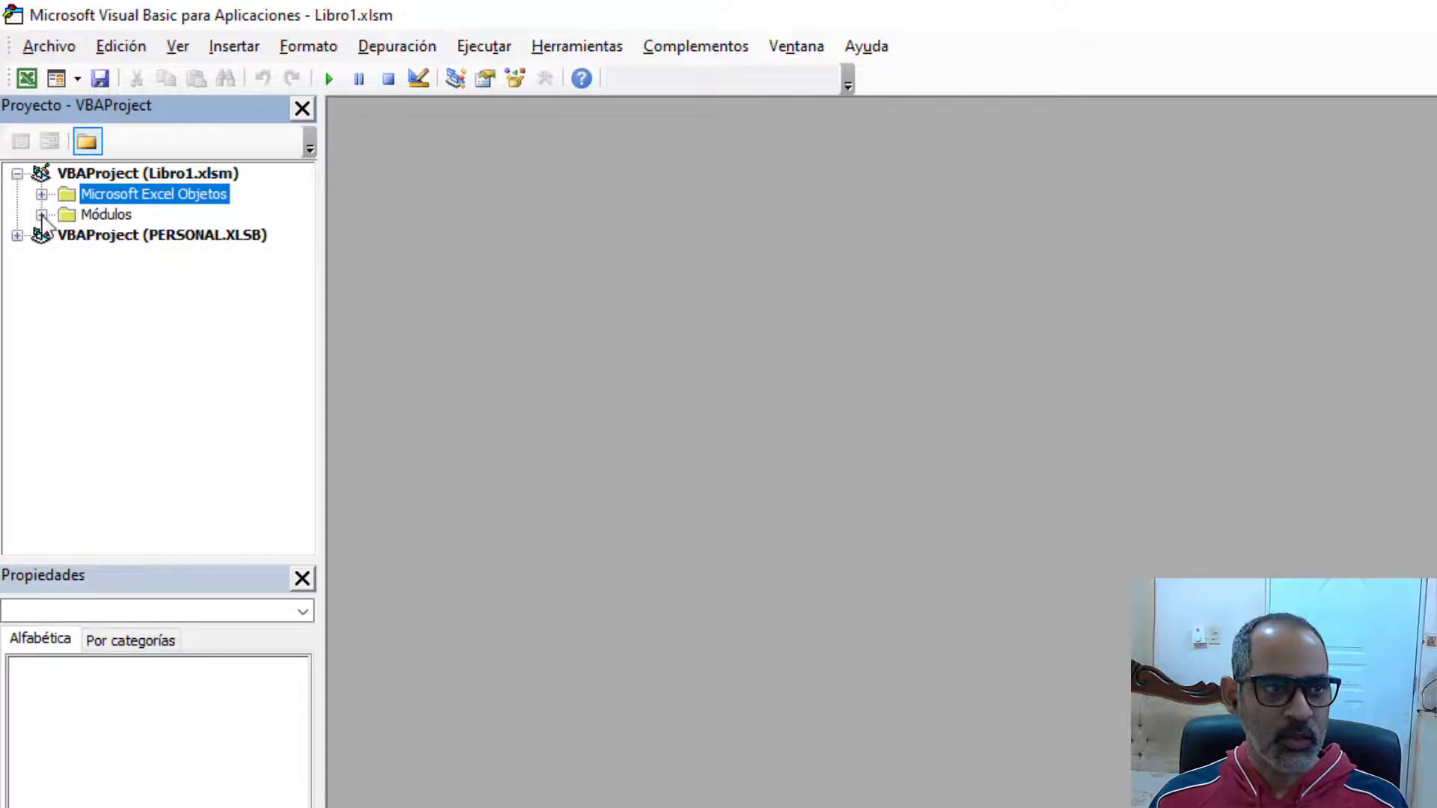
pyautogui.click(42, 214)
pyautogui.doubleClick(127, 236)
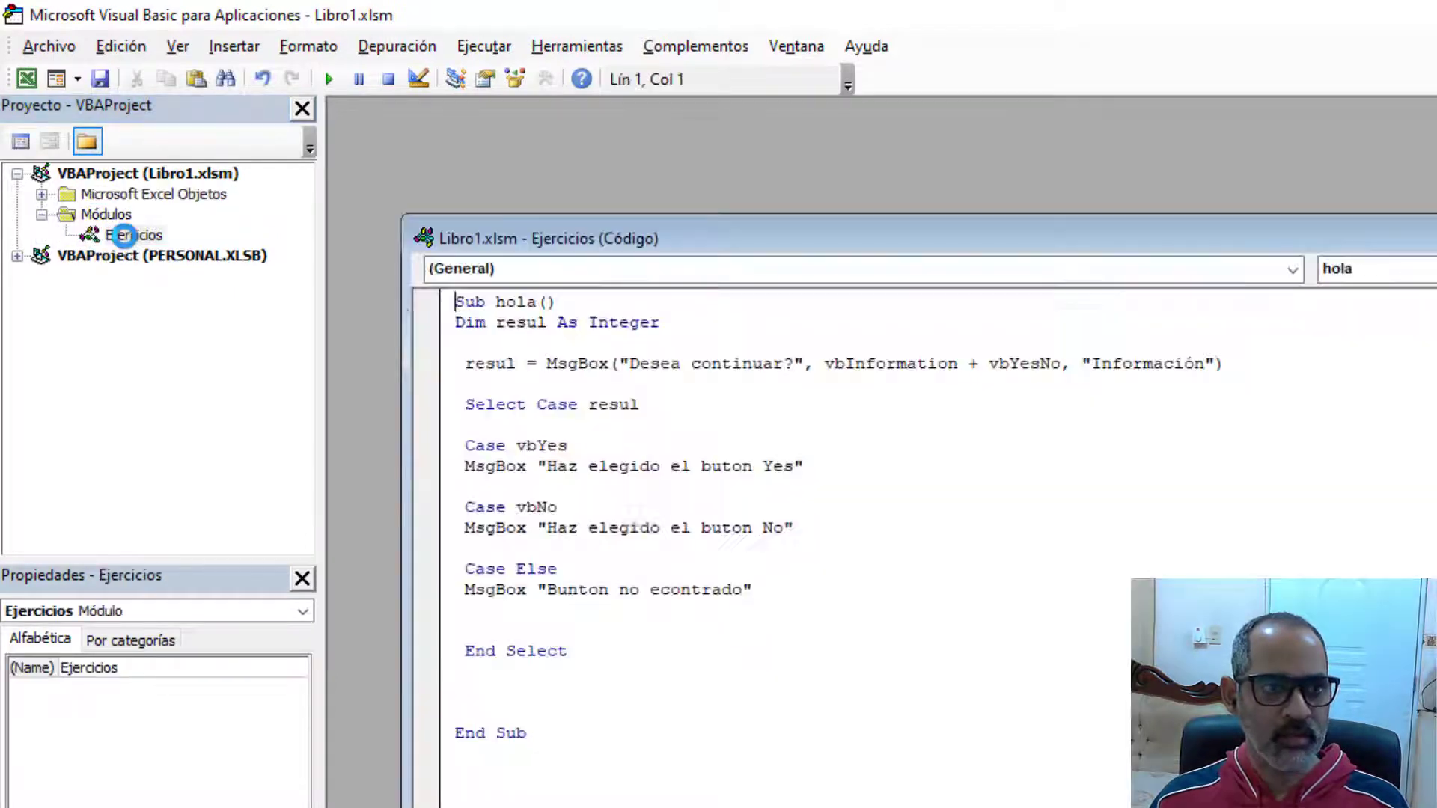
pyautogui.click(580, 713)
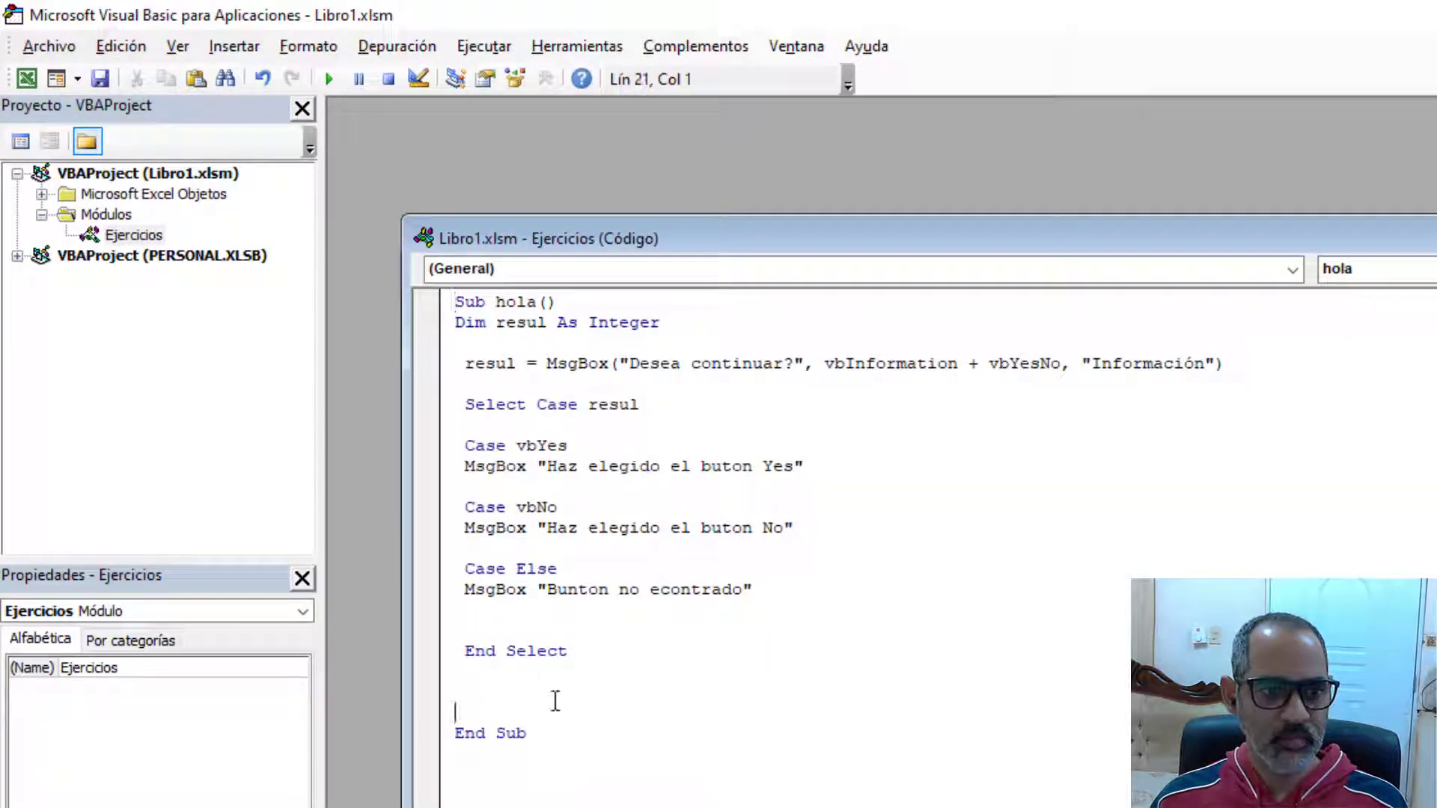
pyautogui.click(551, 694)
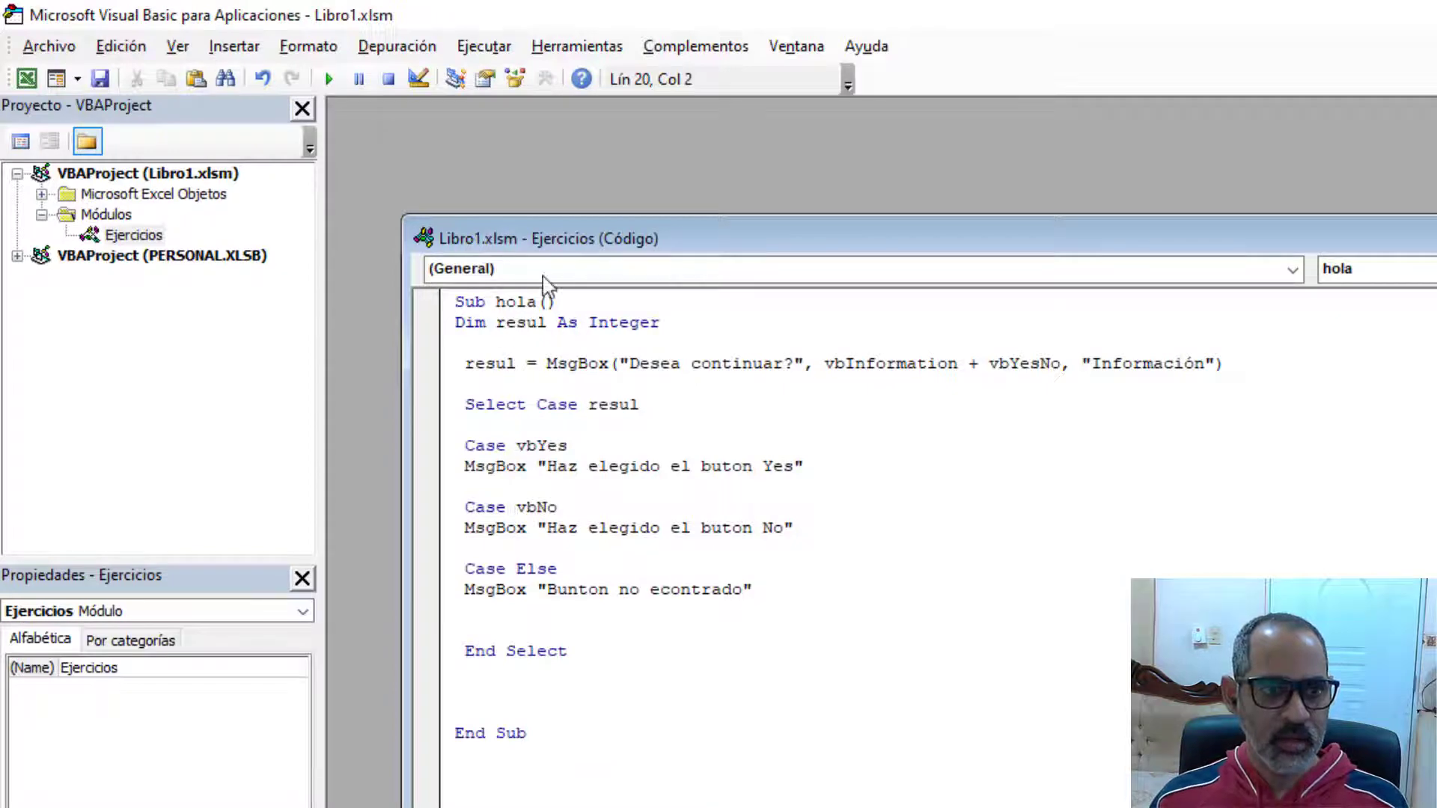
pyautogui.moveTo(596, 239); pyautogui.dragTo(599, 174)
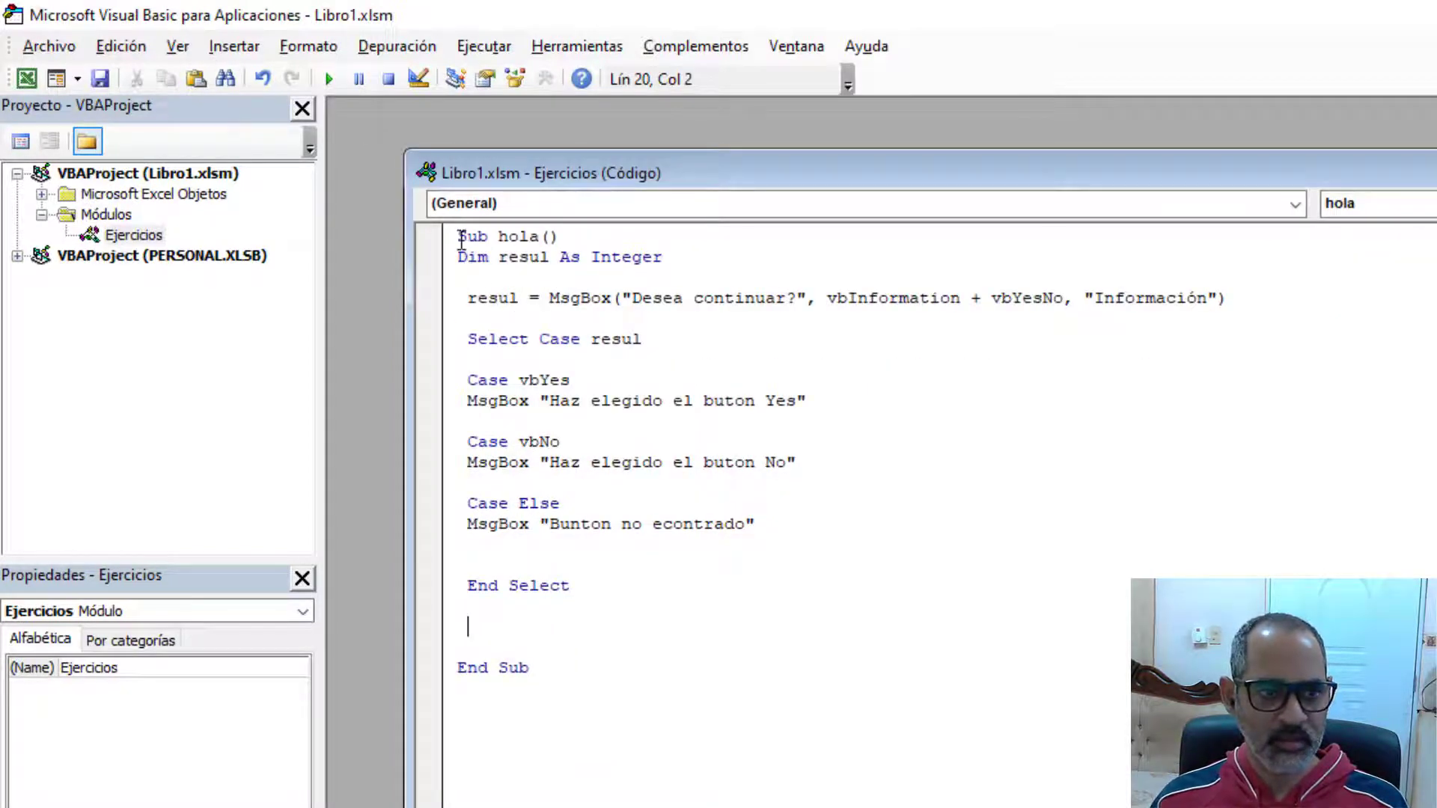
pyautogui.click(459, 238)
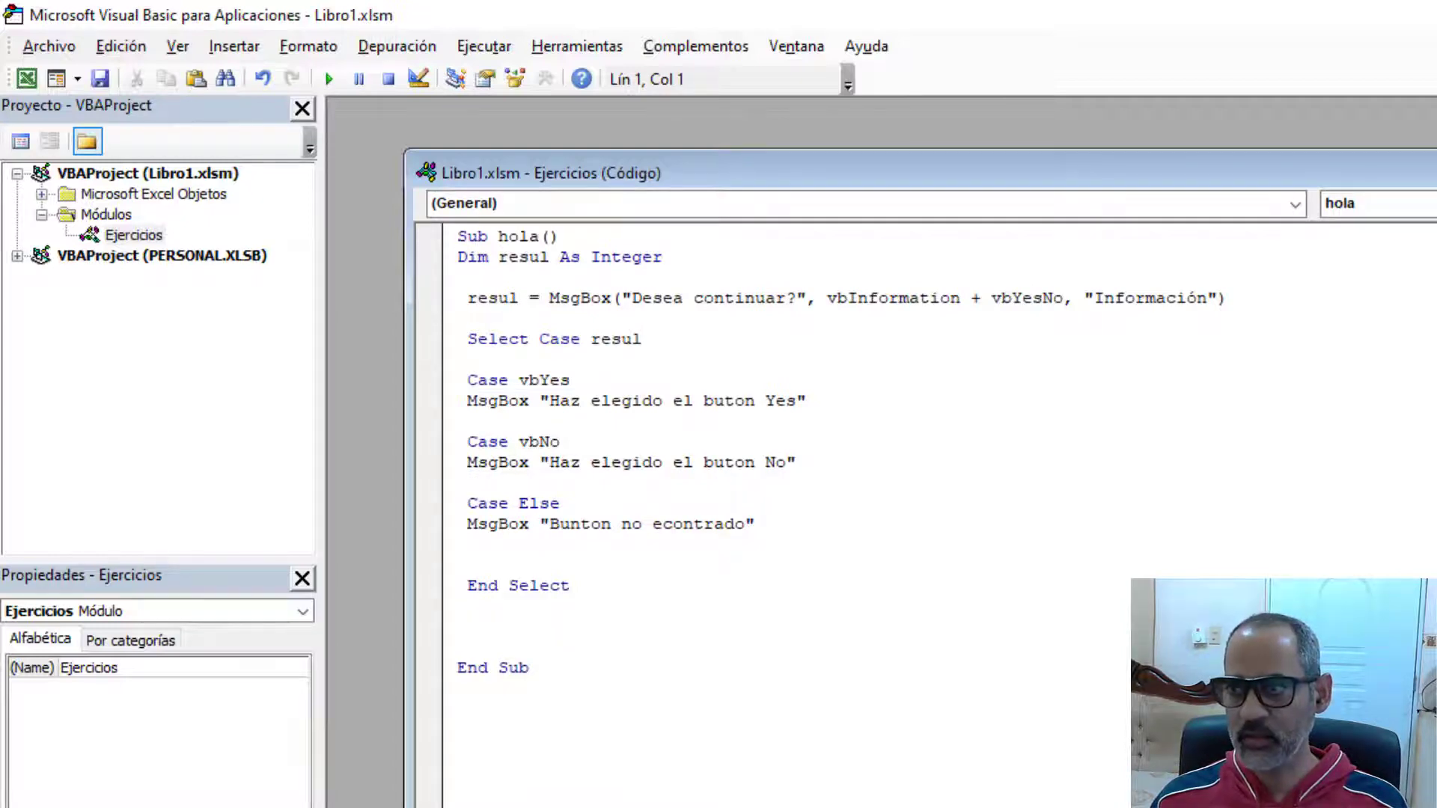
pyautogui.hotkey('ctrl', 'F4')
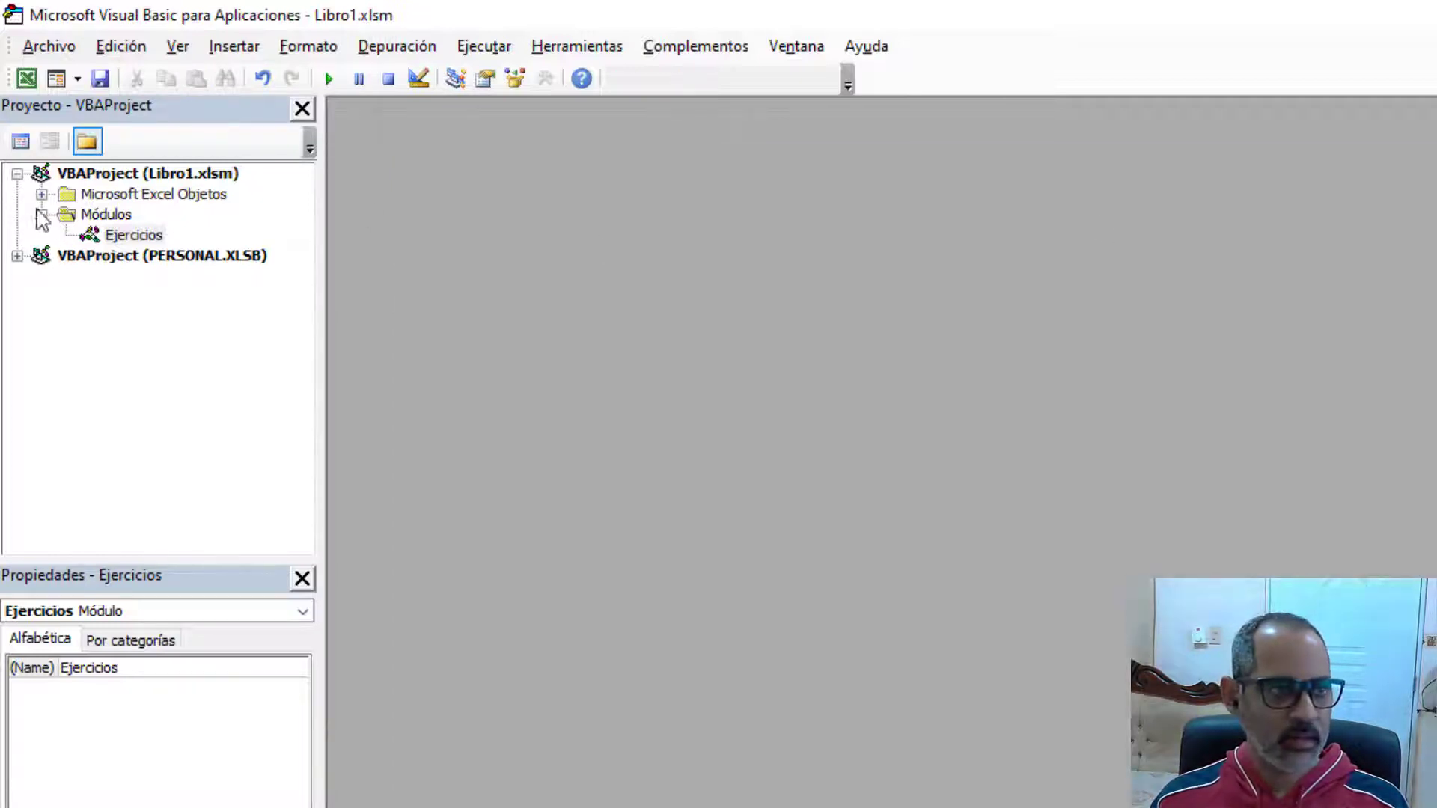
# Select Libro1's Hoja1 object and switch back to the Excel workbook.
pyautogui.click(42, 214)
pyautogui.click(42, 193)
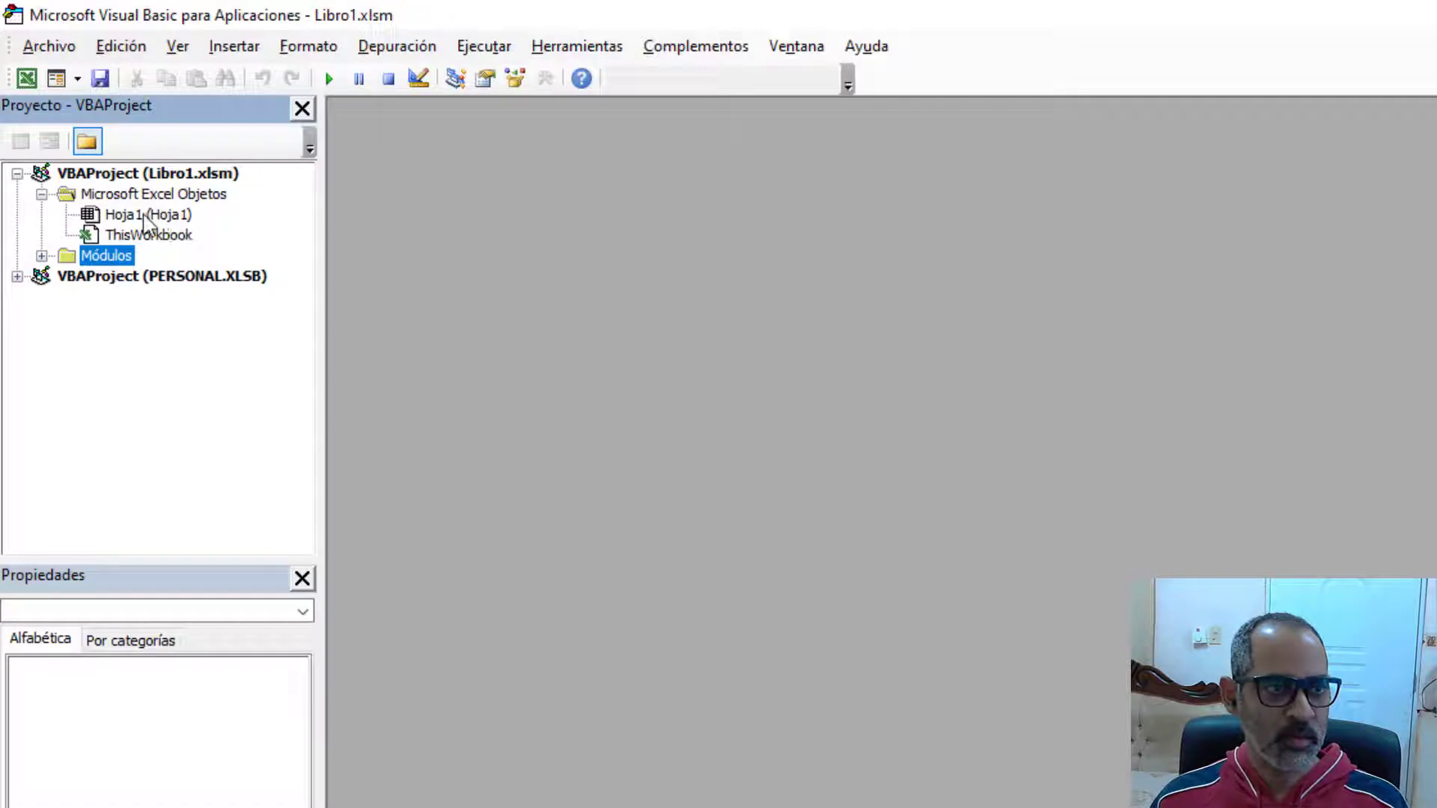
pyautogui.click(176, 215)
pyautogui.click(26, 78)
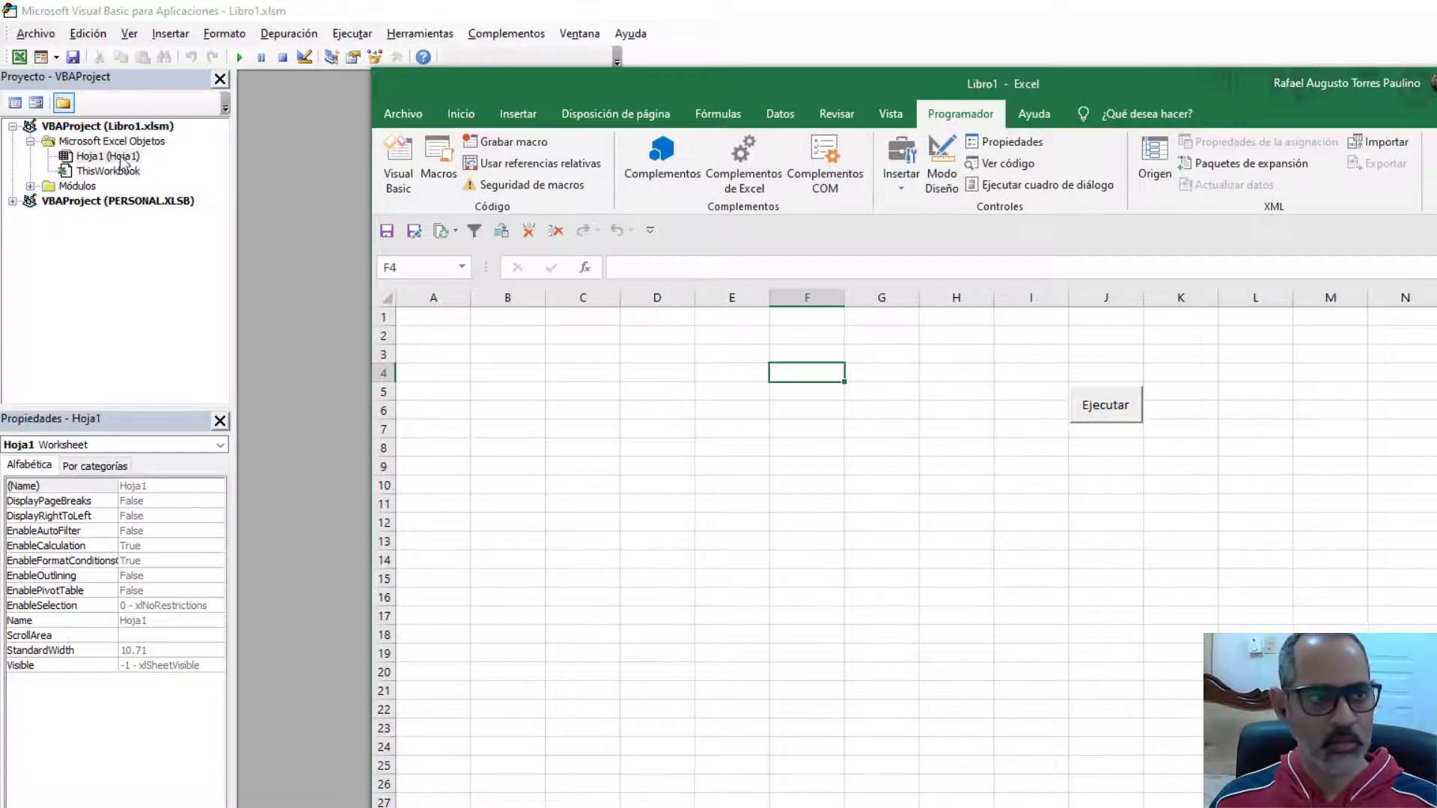
# Delete the empty Worksheet_SelectionChange procedure from Hoja1's code, then close the window.
pyautogui.click(89, 158)
pyautogui.doubleClick(89, 157)
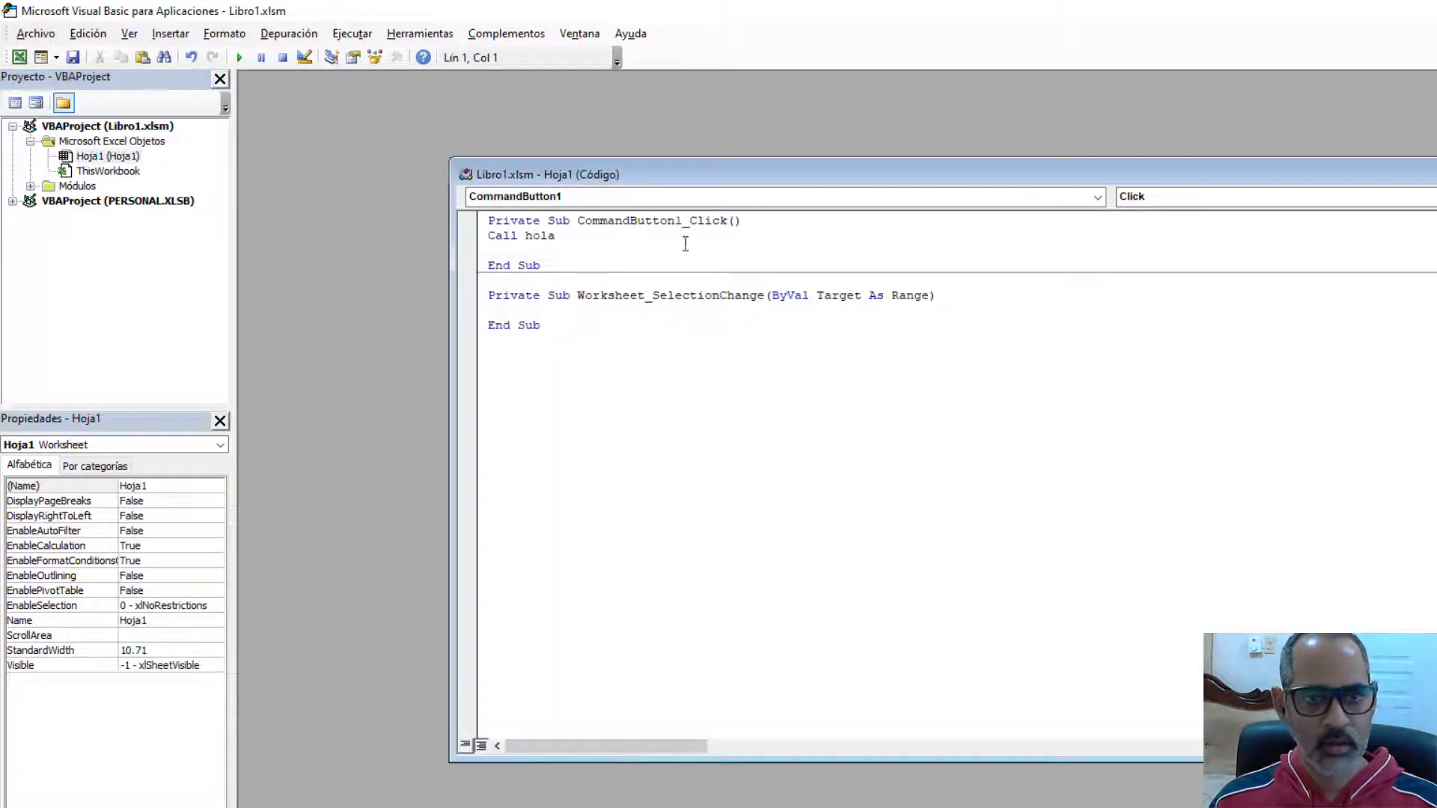
pyautogui.click(629, 235)
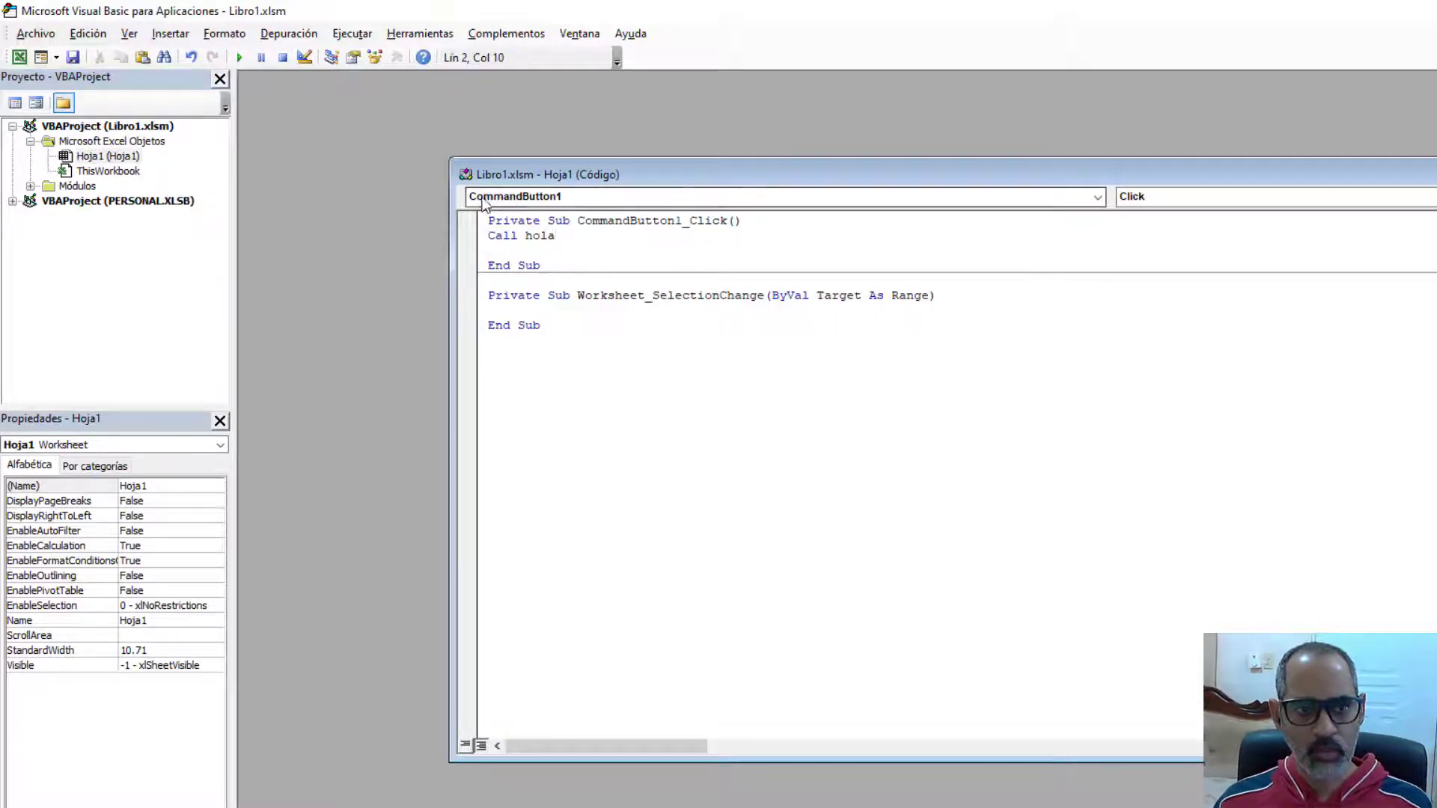
pyautogui.click(1097, 197)
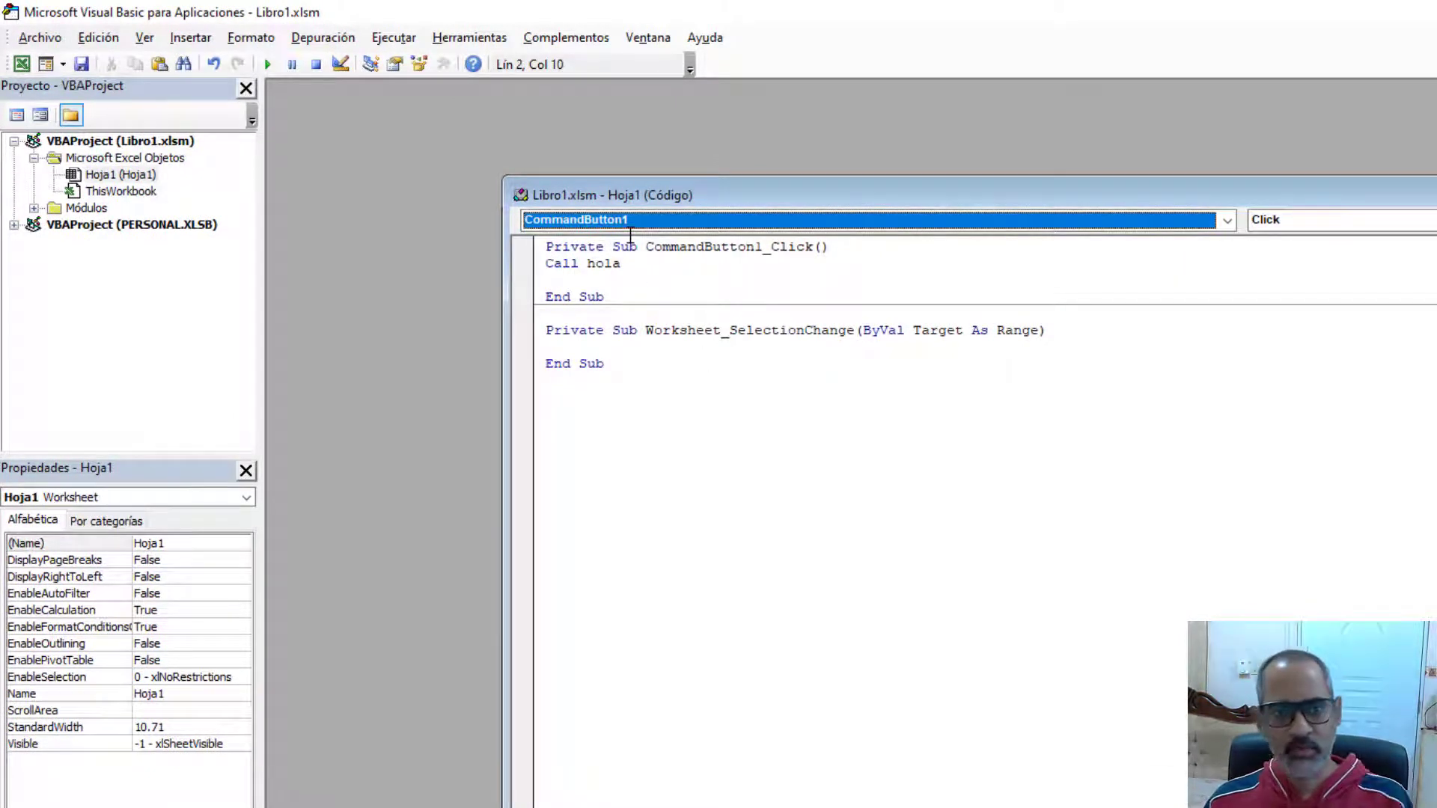
pyautogui.moveTo(547, 333); pyautogui.dragTo(653, 381)
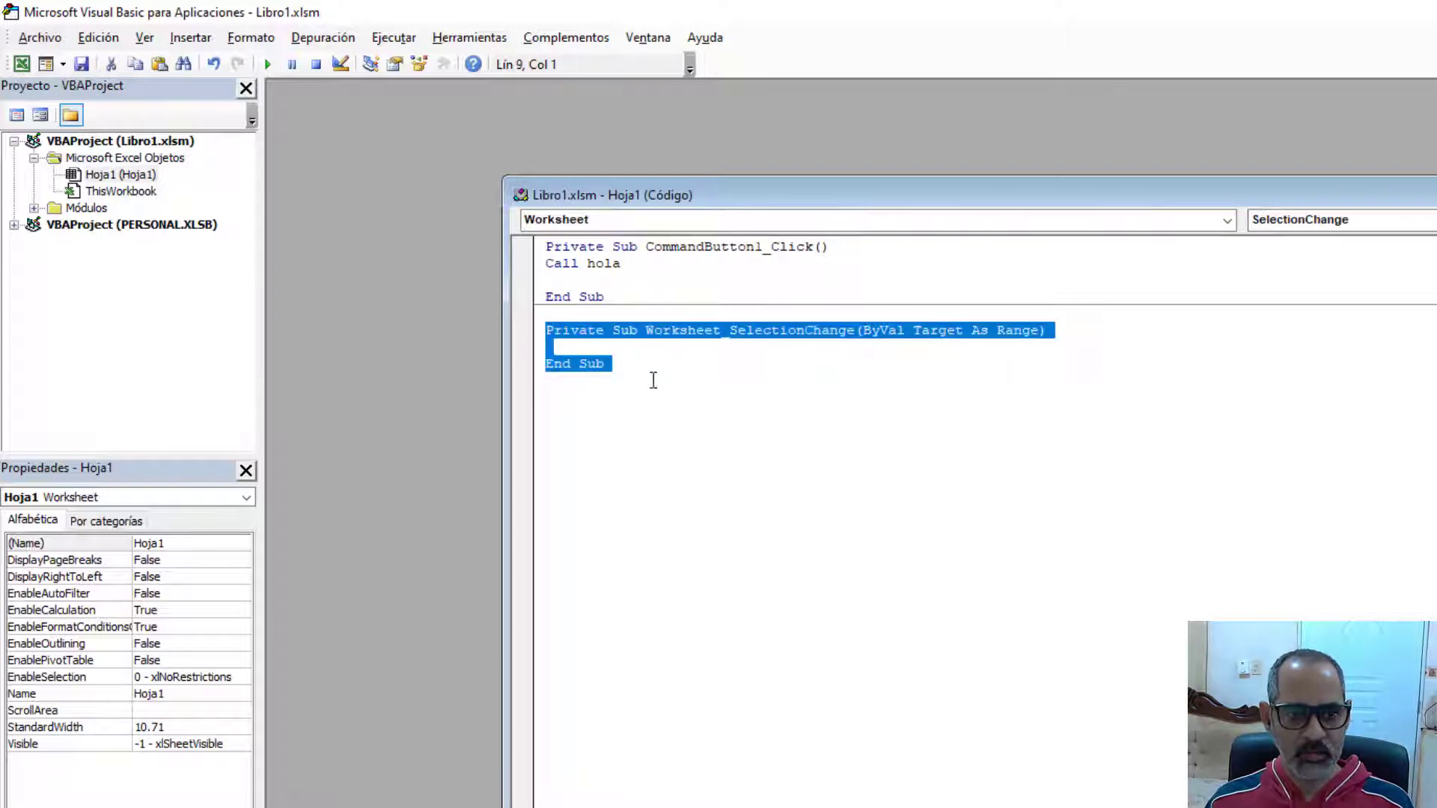
pyautogui.press('Delete')
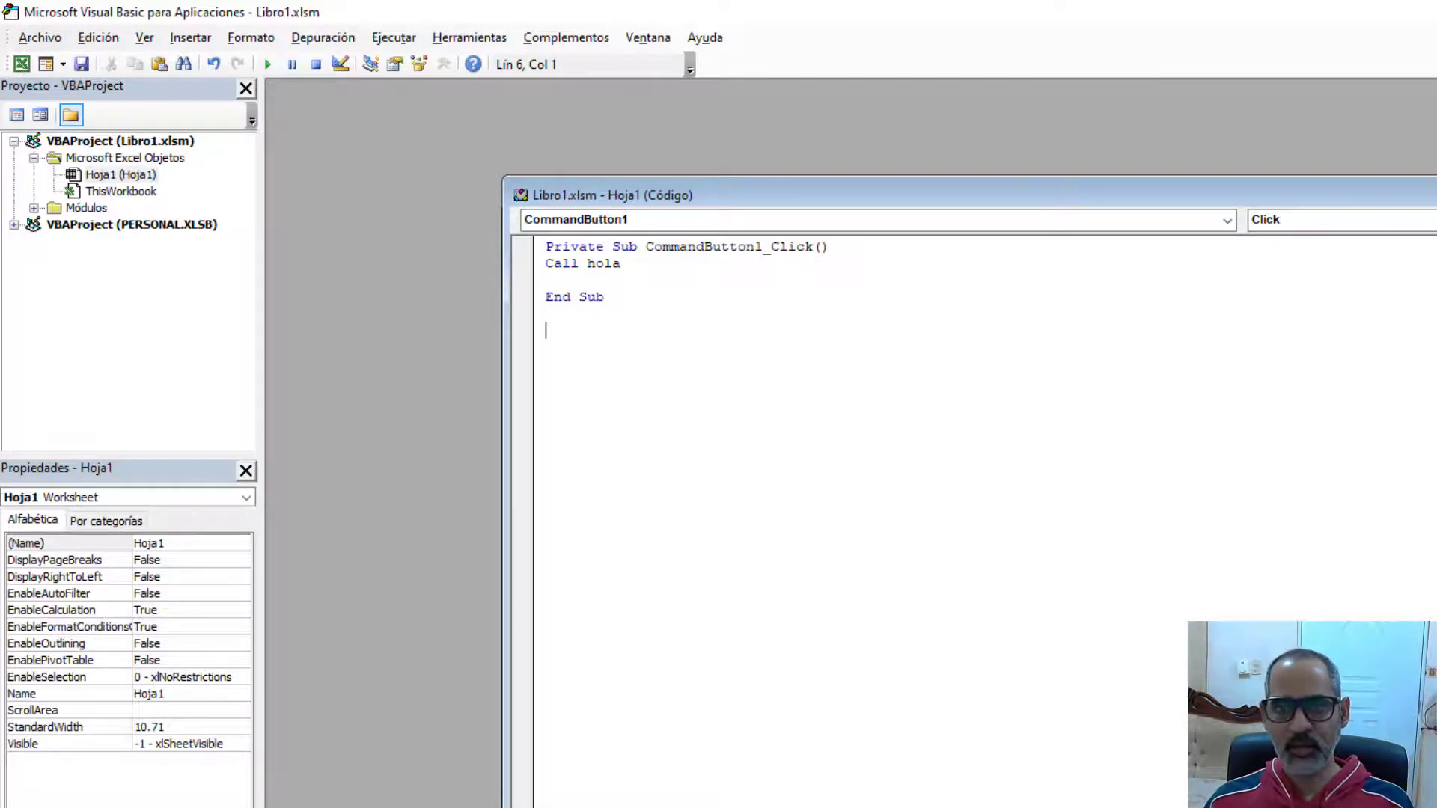
pyautogui.hotkey('ctrl', 'F4')
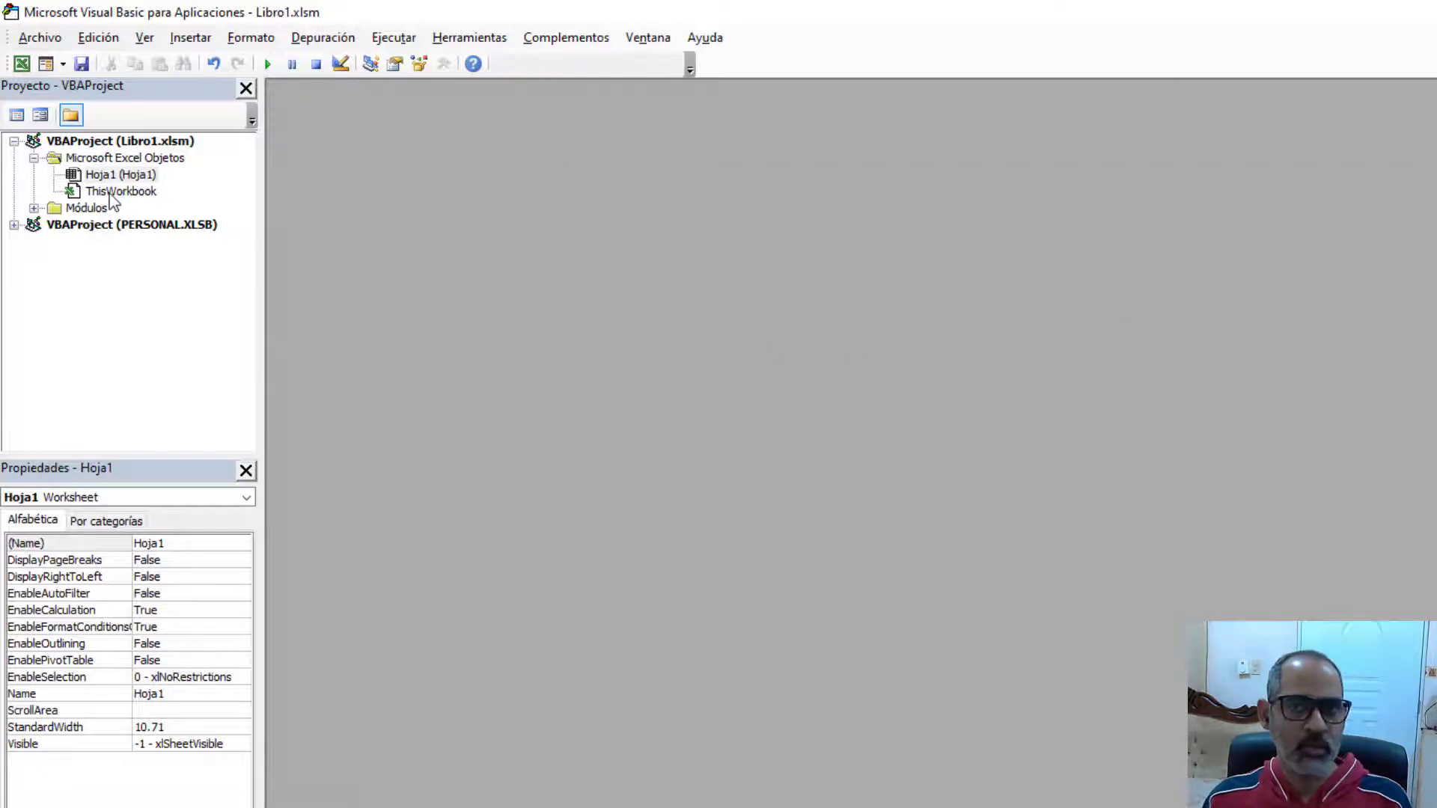
# Cancel closing Libro1 at the save prompt and expand Libro1's Módulos in the editor.
pyautogui.click(22, 64)
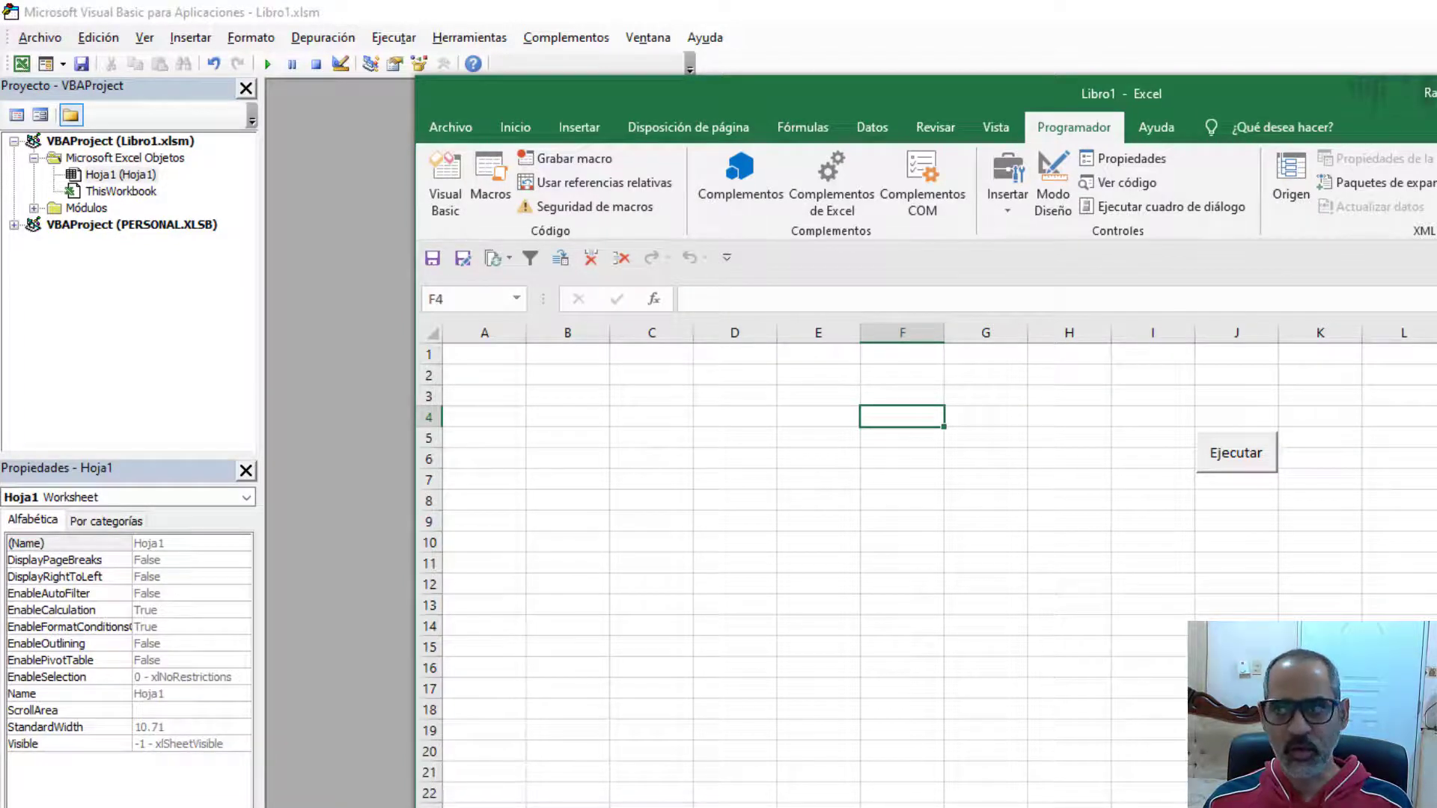
pyautogui.hotkey('alt', 'F4')
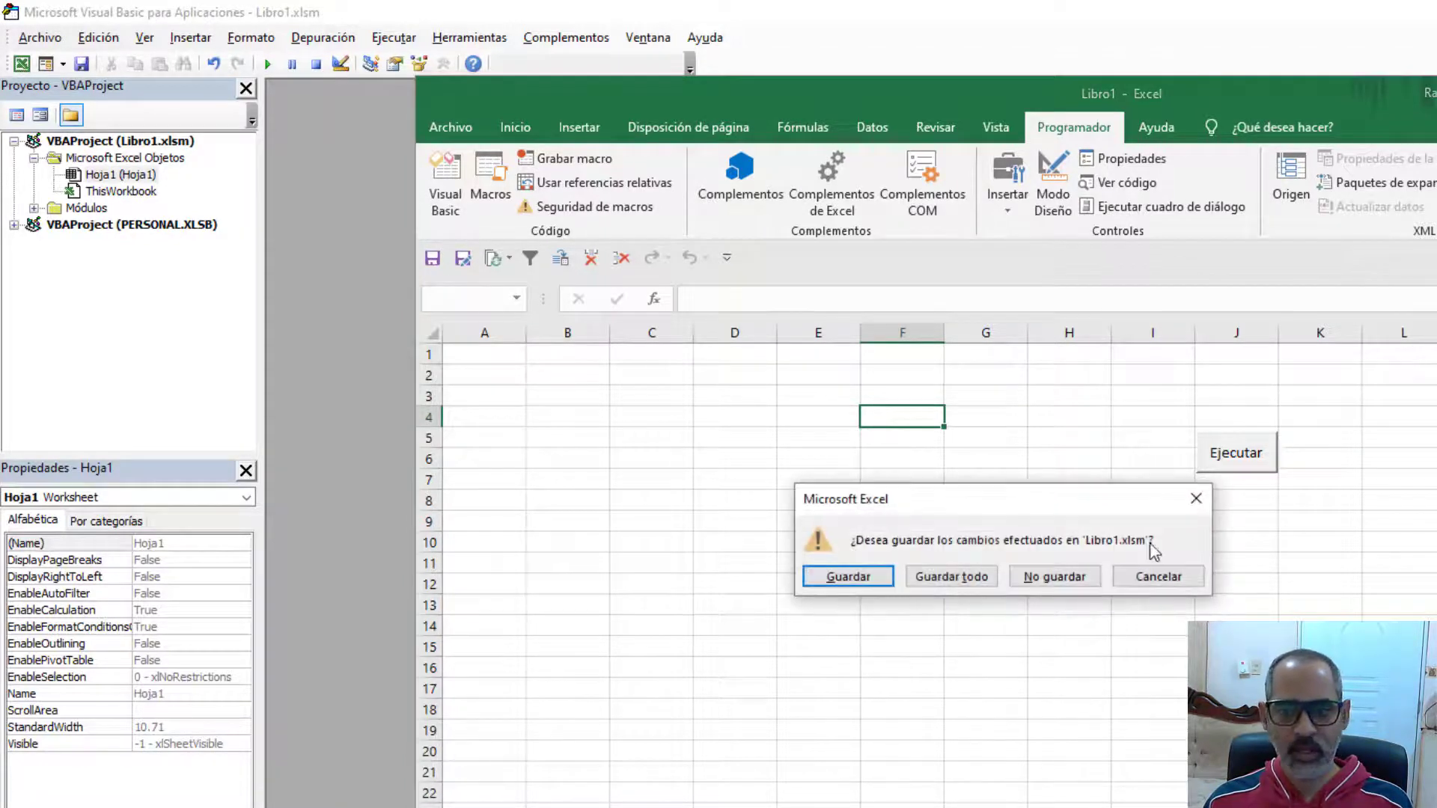
pyautogui.click(1196, 500)
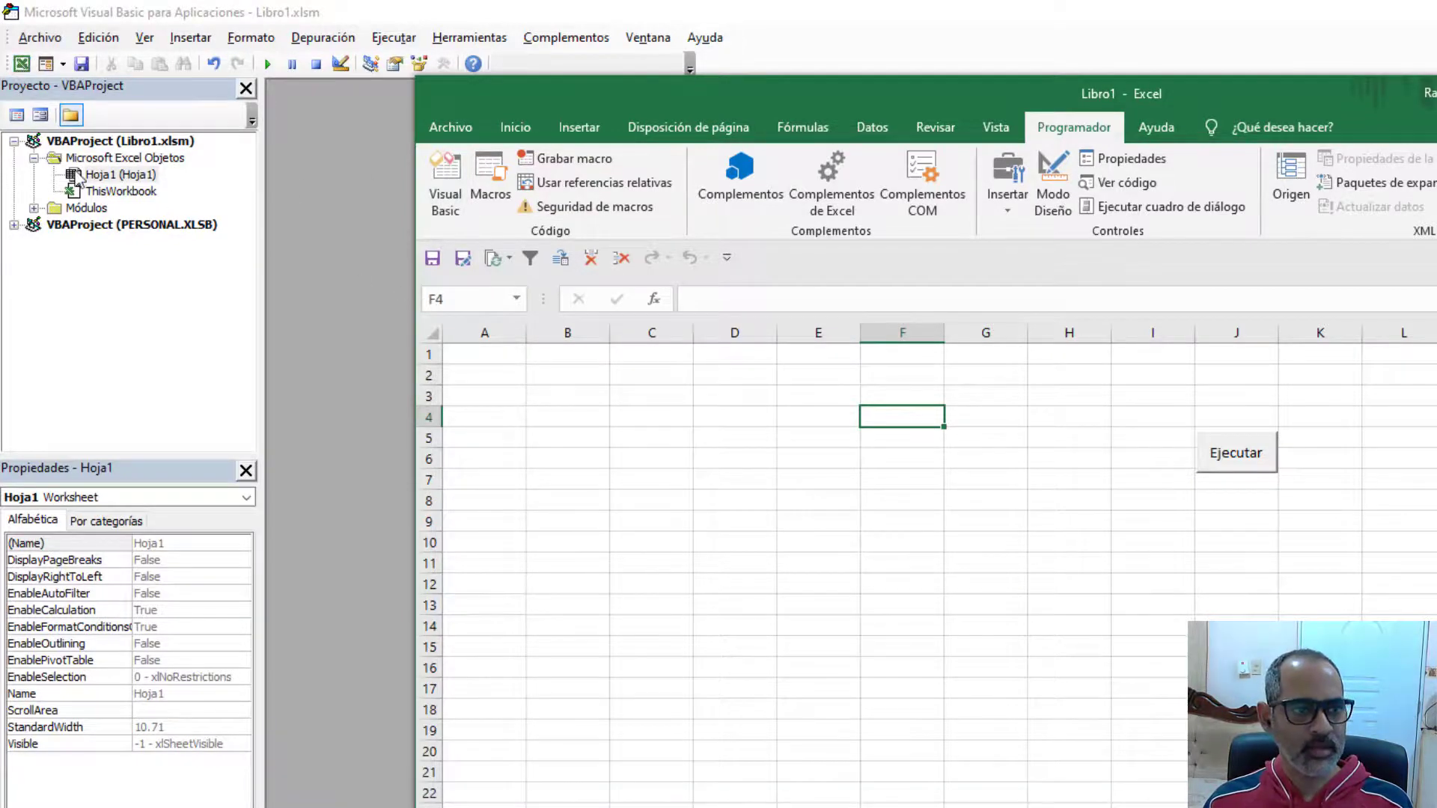
pyautogui.click(33, 208)
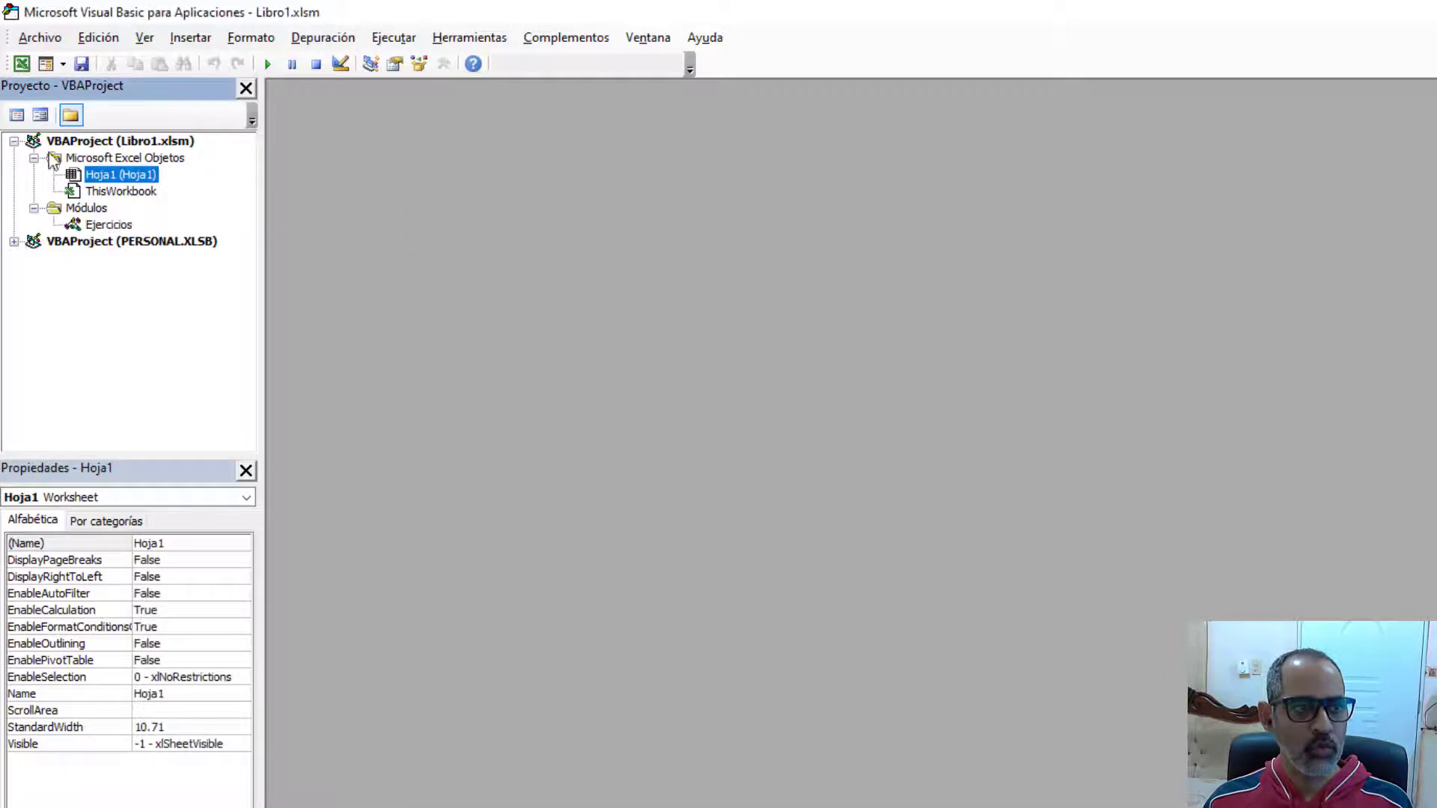
# Replace the hola macro in Ejercicios with an empty Sub inicio() procedure.
pyautogui.doubleClick(108, 225)
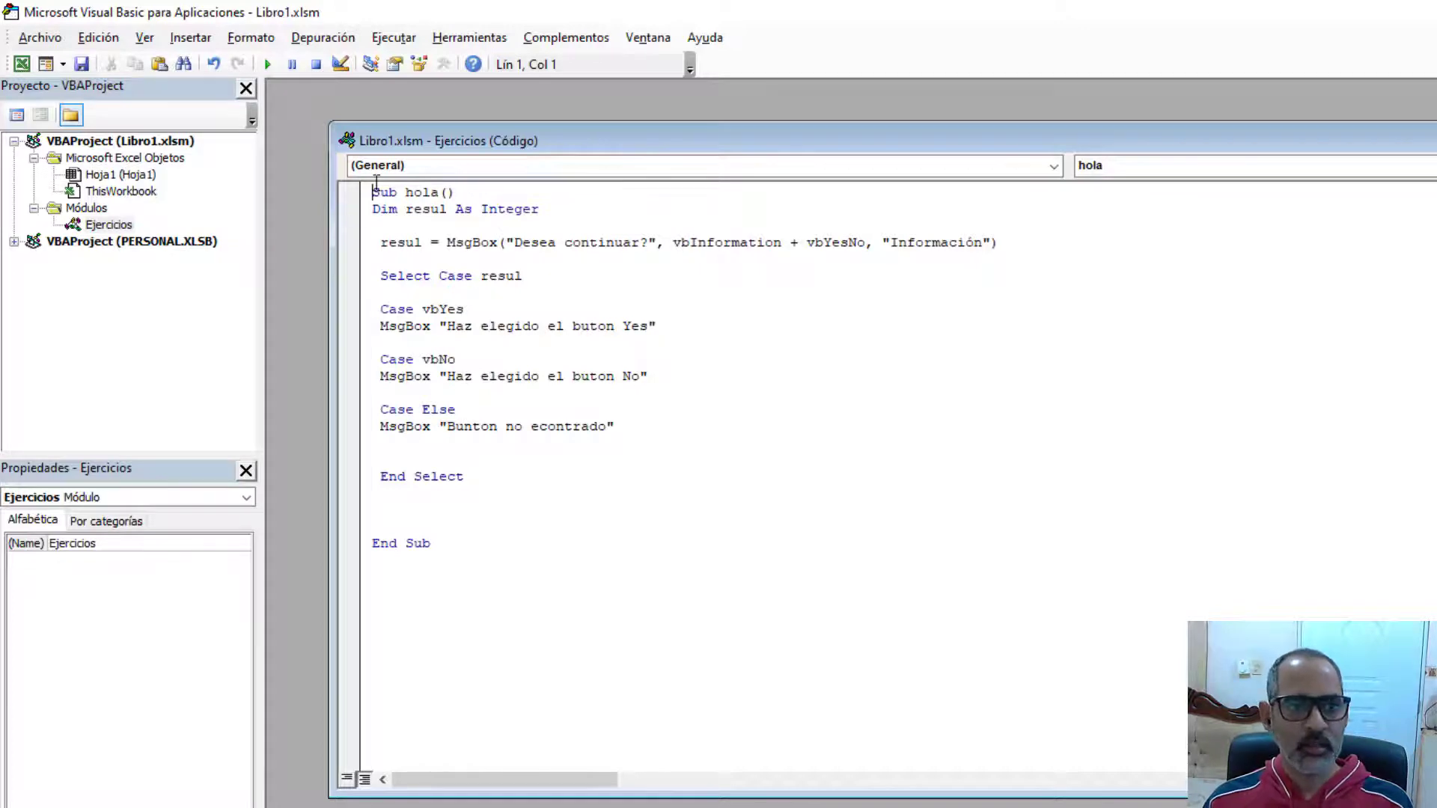
pyautogui.moveTo(374, 185)
pyautogui.mouseDown()
pyautogui.moveTo(520, 474)
pyautogui.moveTo(545, 562)
pyautogui.mouseUp()
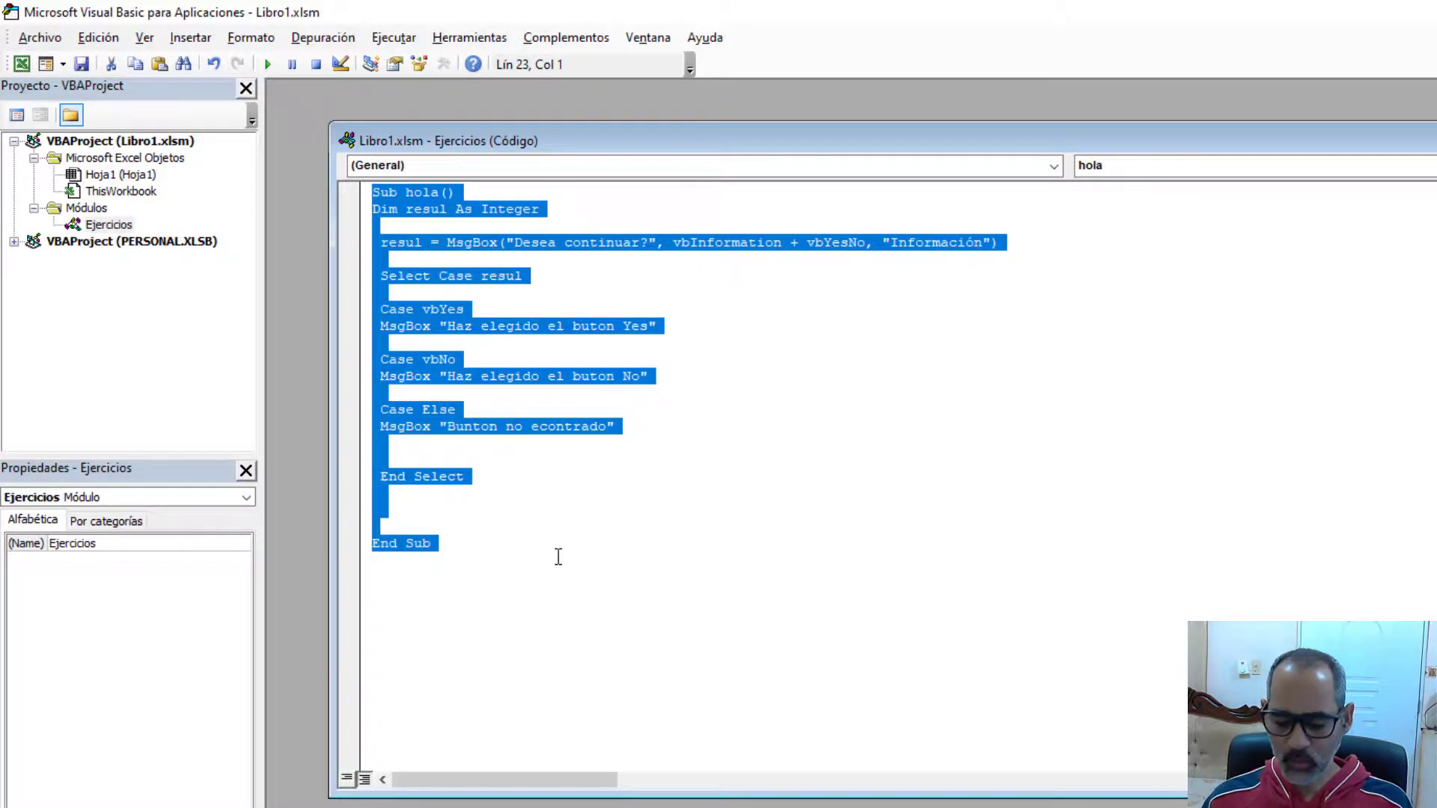
pyautogui.press('Delete')
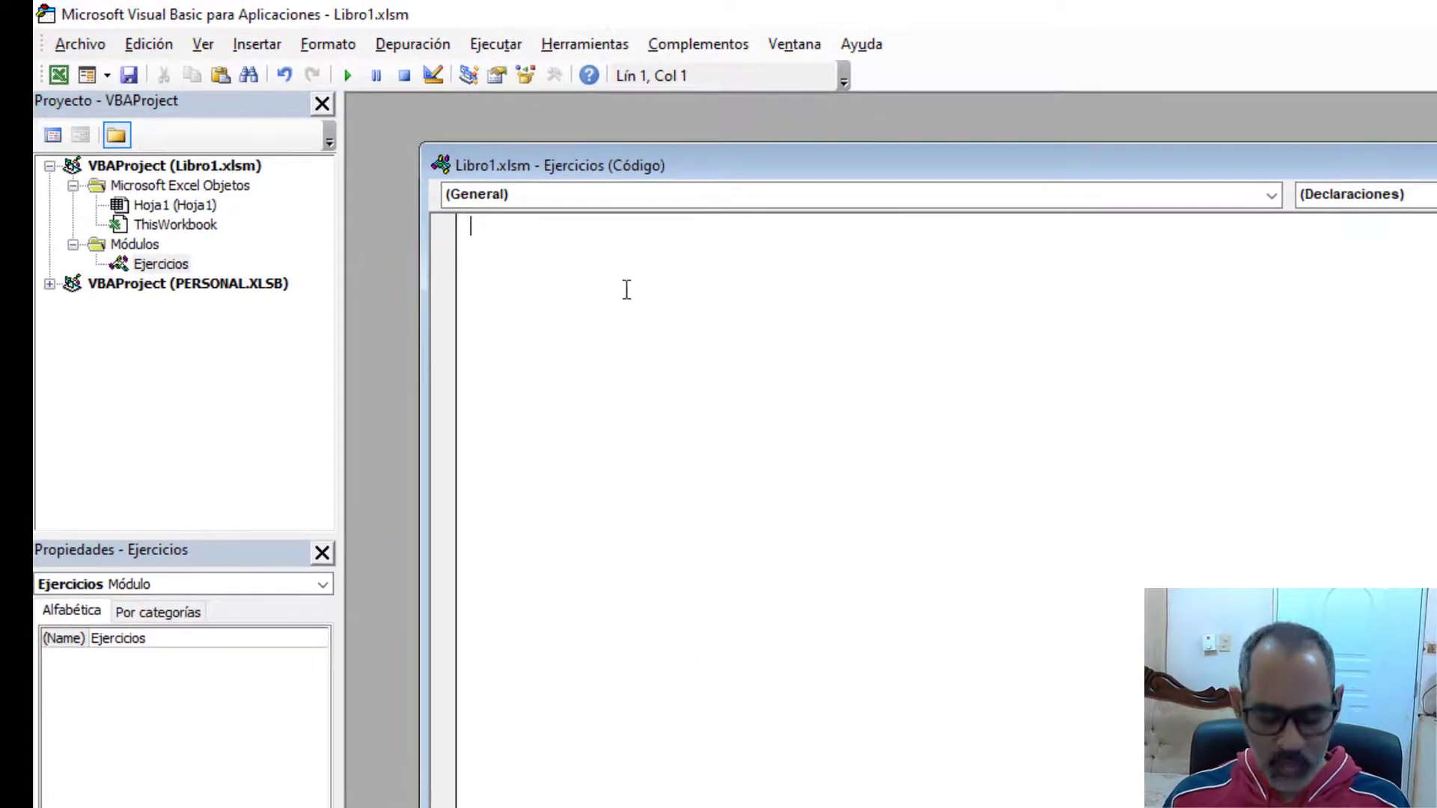
pyautogui.write('sub')
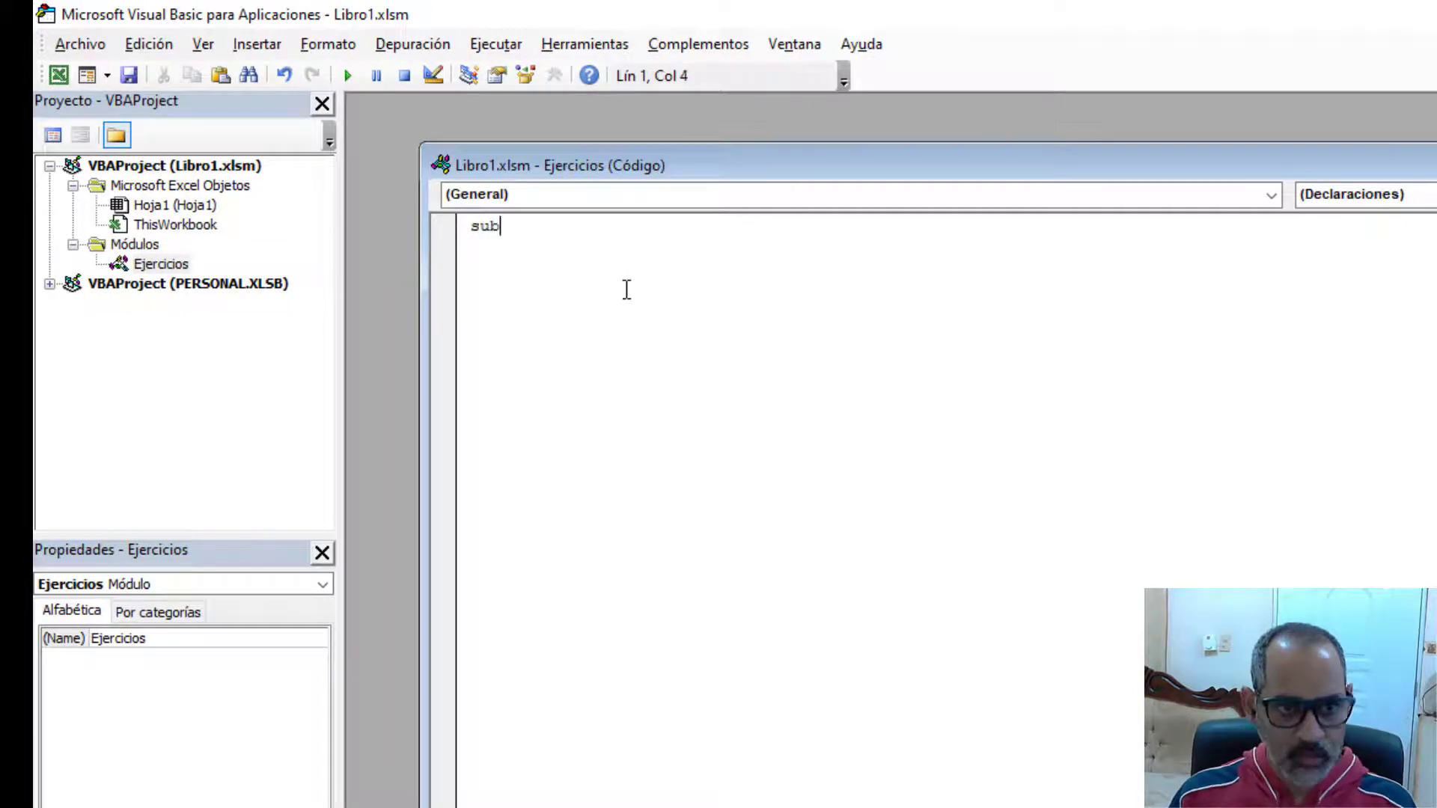
pyautogui.write(' ini')
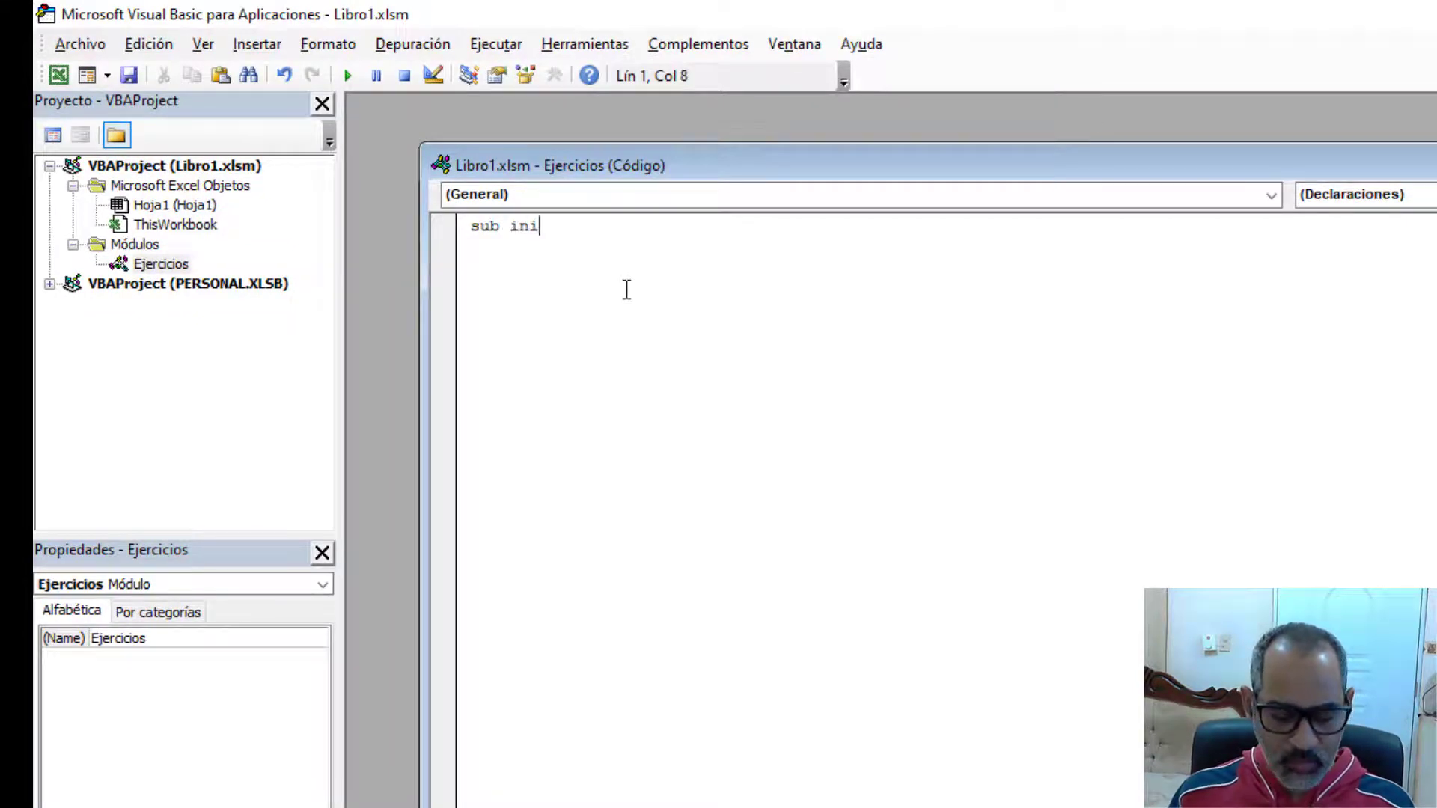
pyautogui.write('cio')
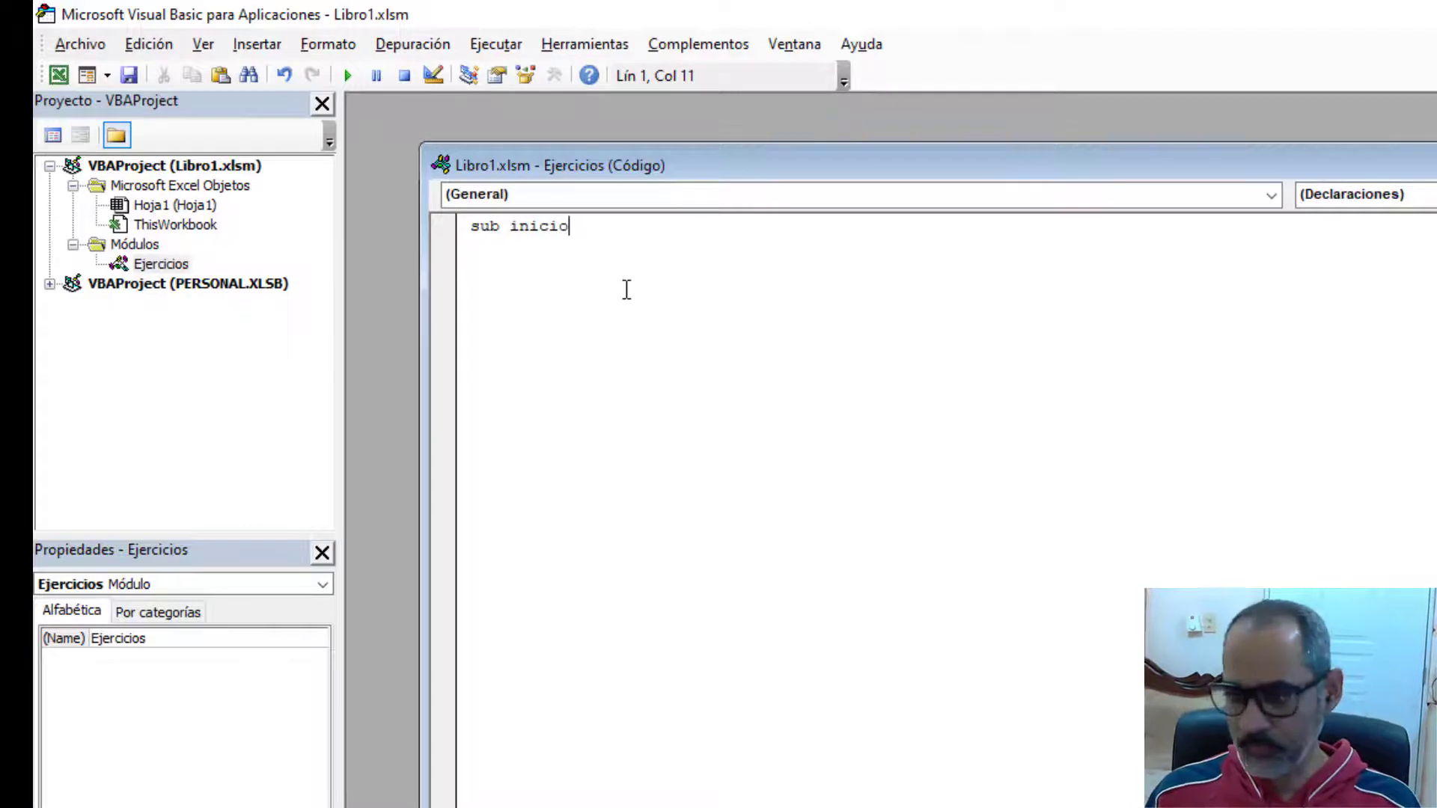
pyautogui.press('Return')
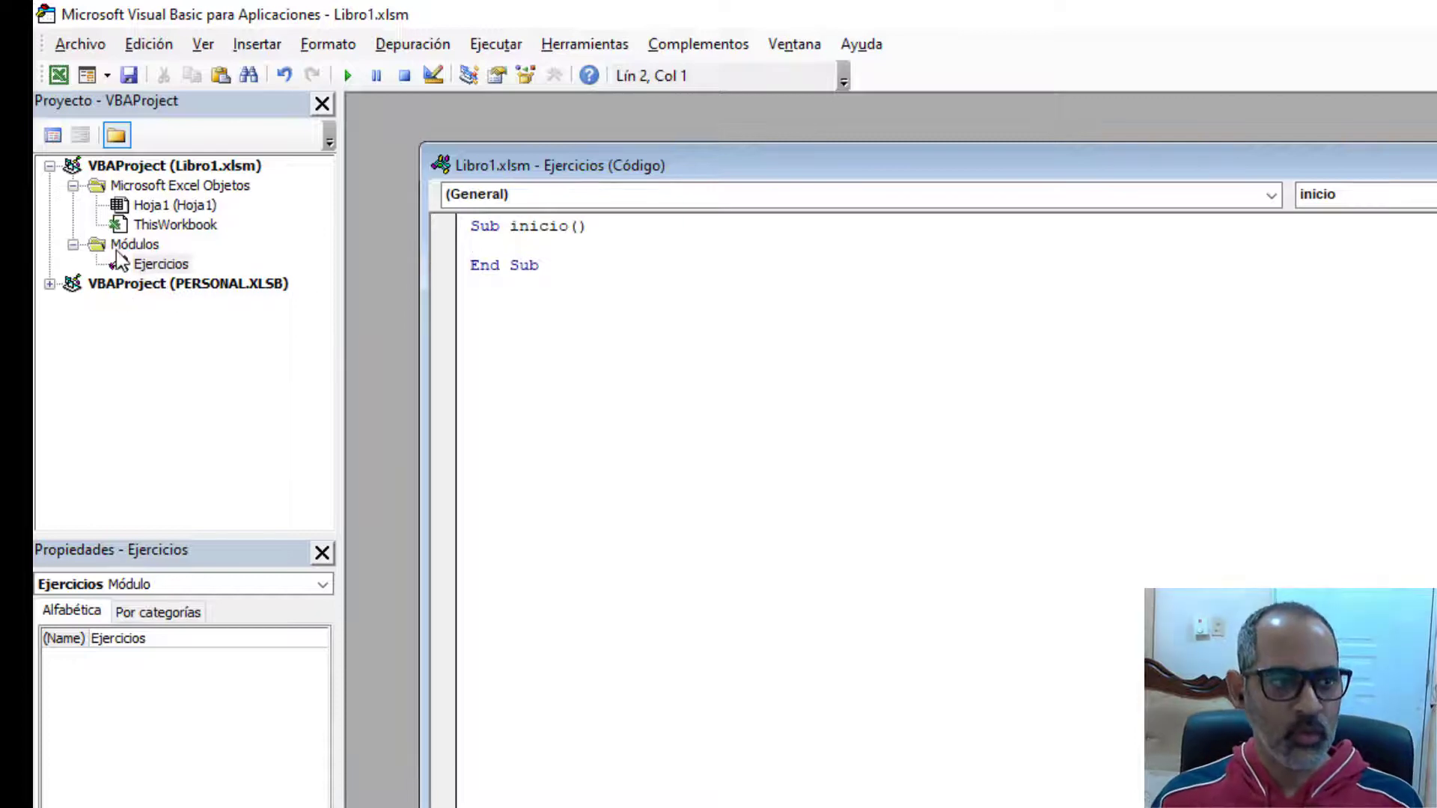
pyautogui.click(48, 166)
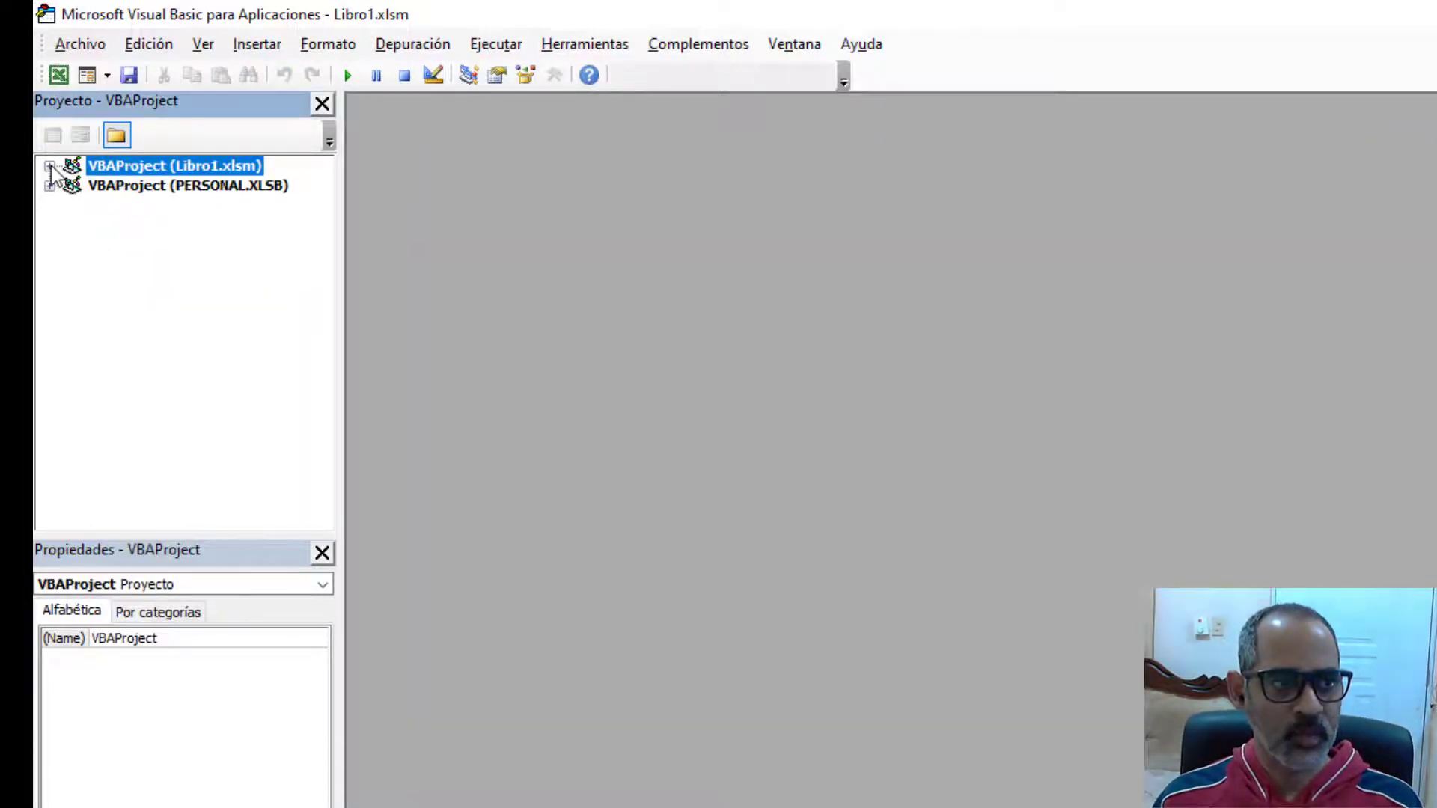
pyautogui.click(49, 167)
pyautogui.click(154, 263)
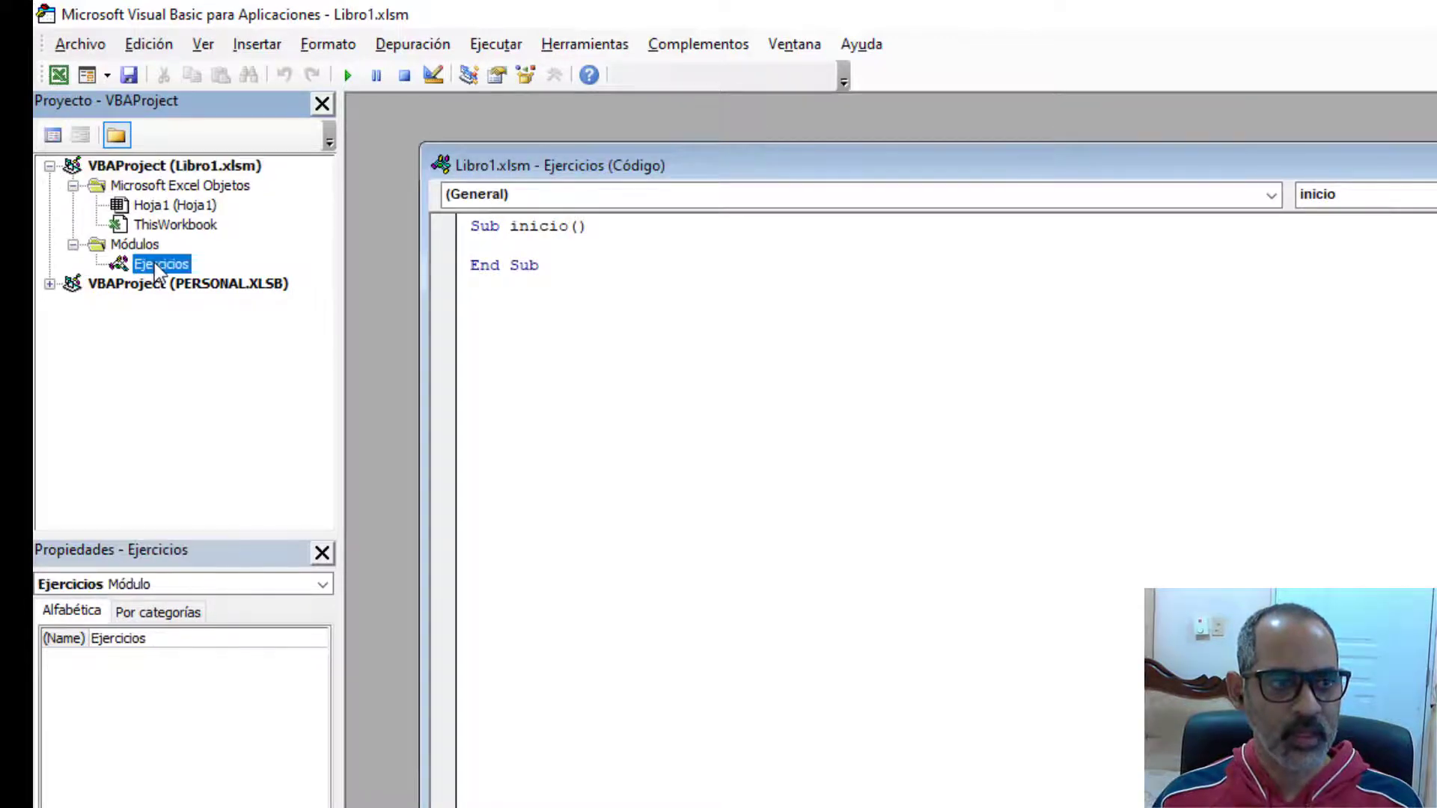
pyautogui.click(567, 249)
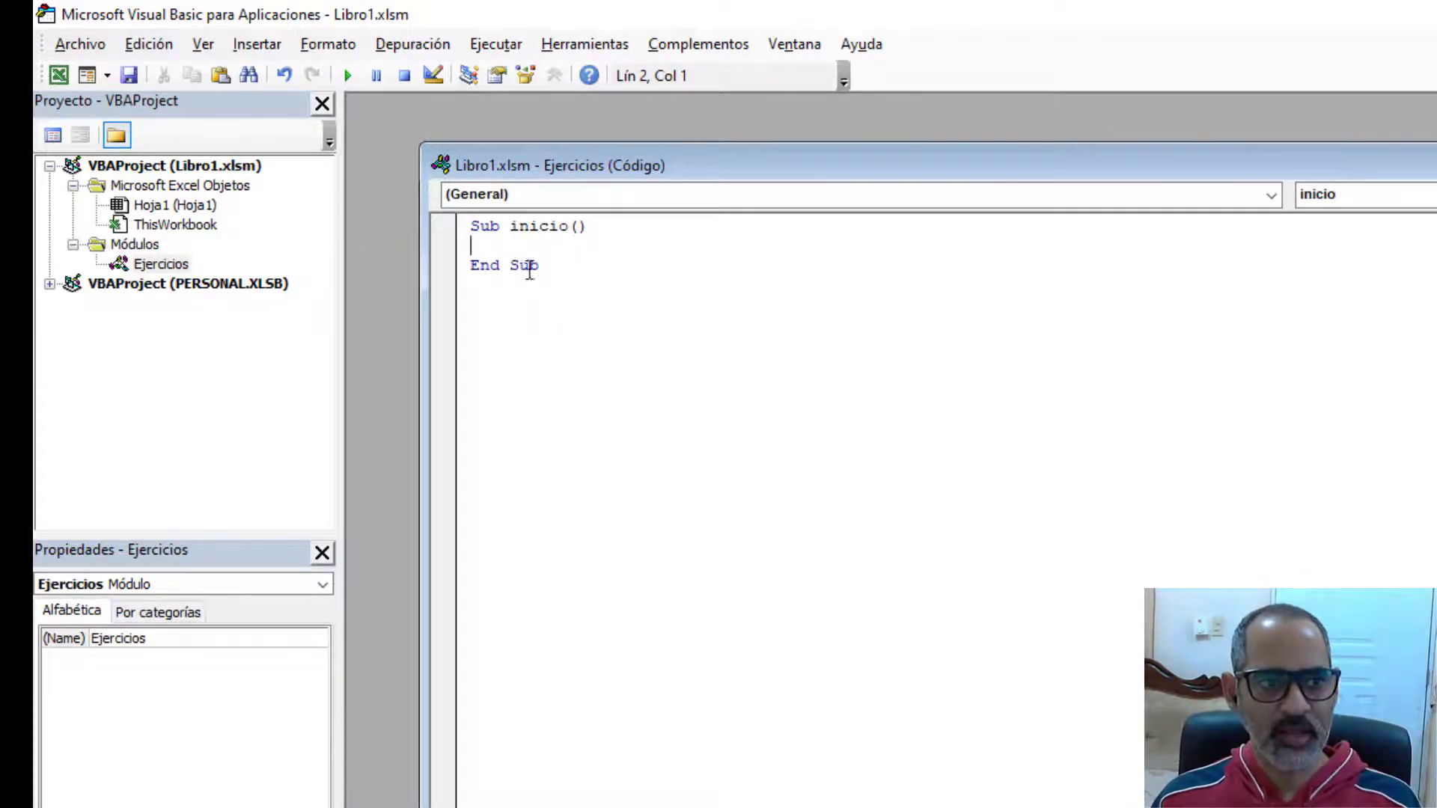
# Expand PERSONAL.XLSB and view the hola_mundo code in Mdata twice, closing it each time.
pyautogui.click(49, 284)
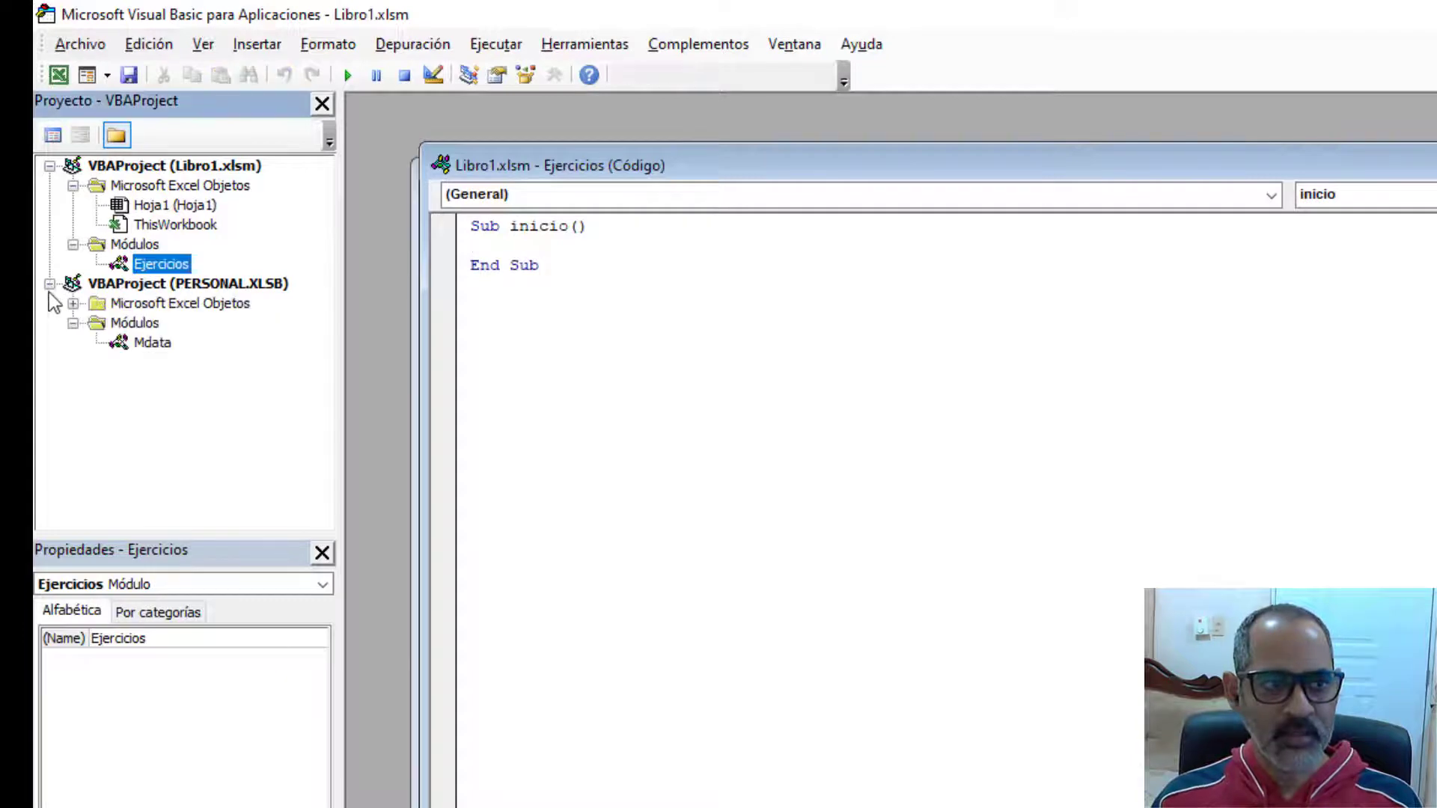
pyautogui.doubleClick(153, 343)
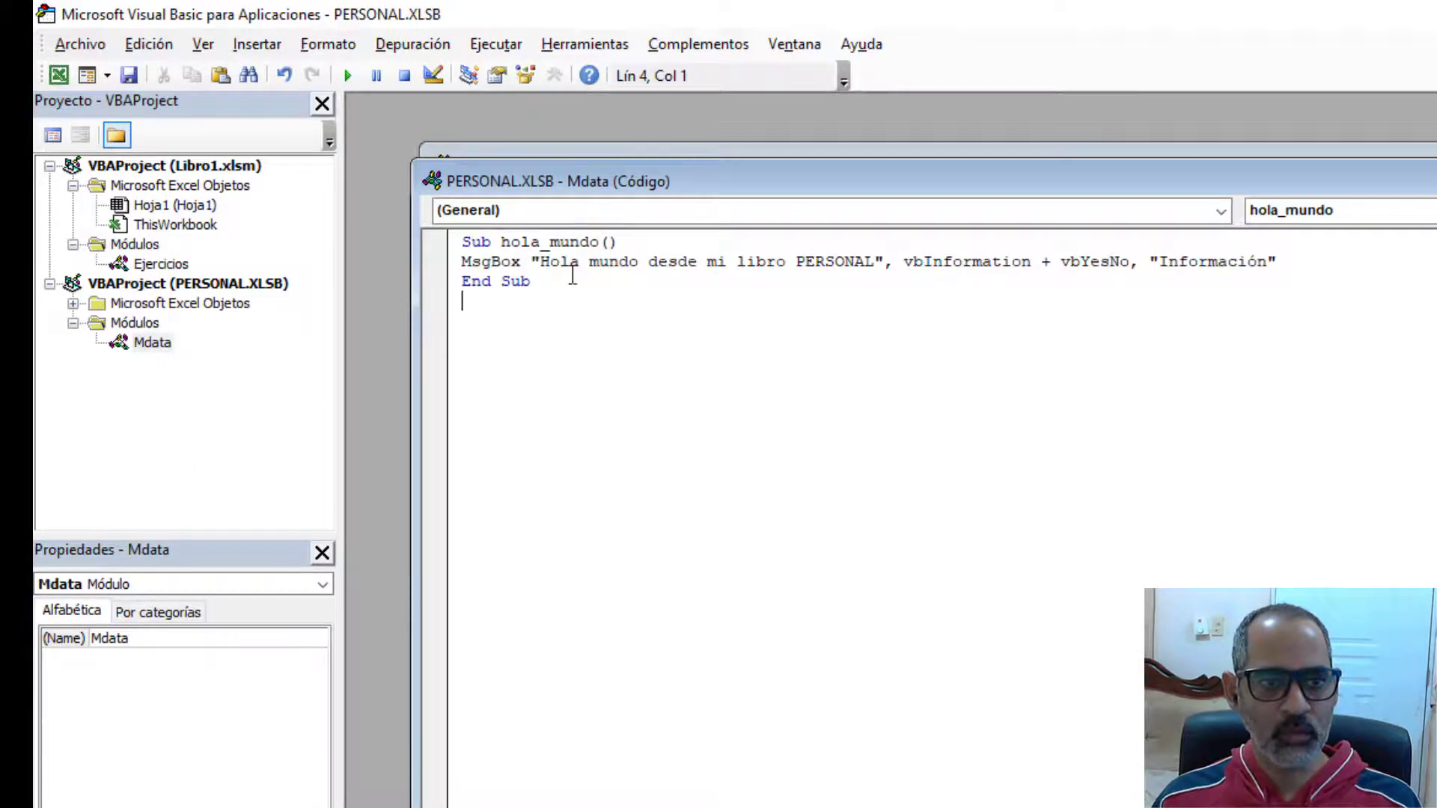
pyautogui.hotkey('ctrl', 'F4')
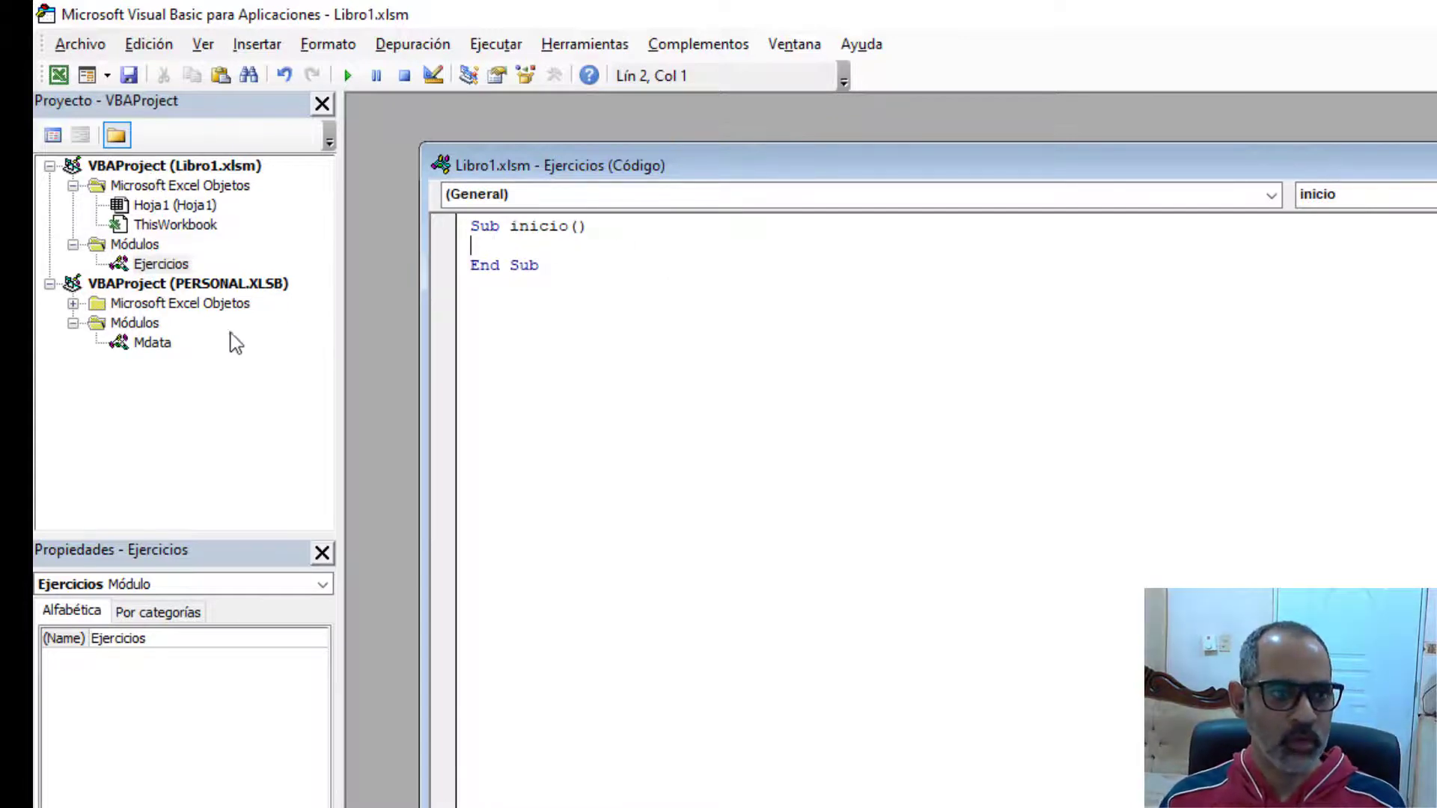
pyautogui.doubleClick(154, 343)
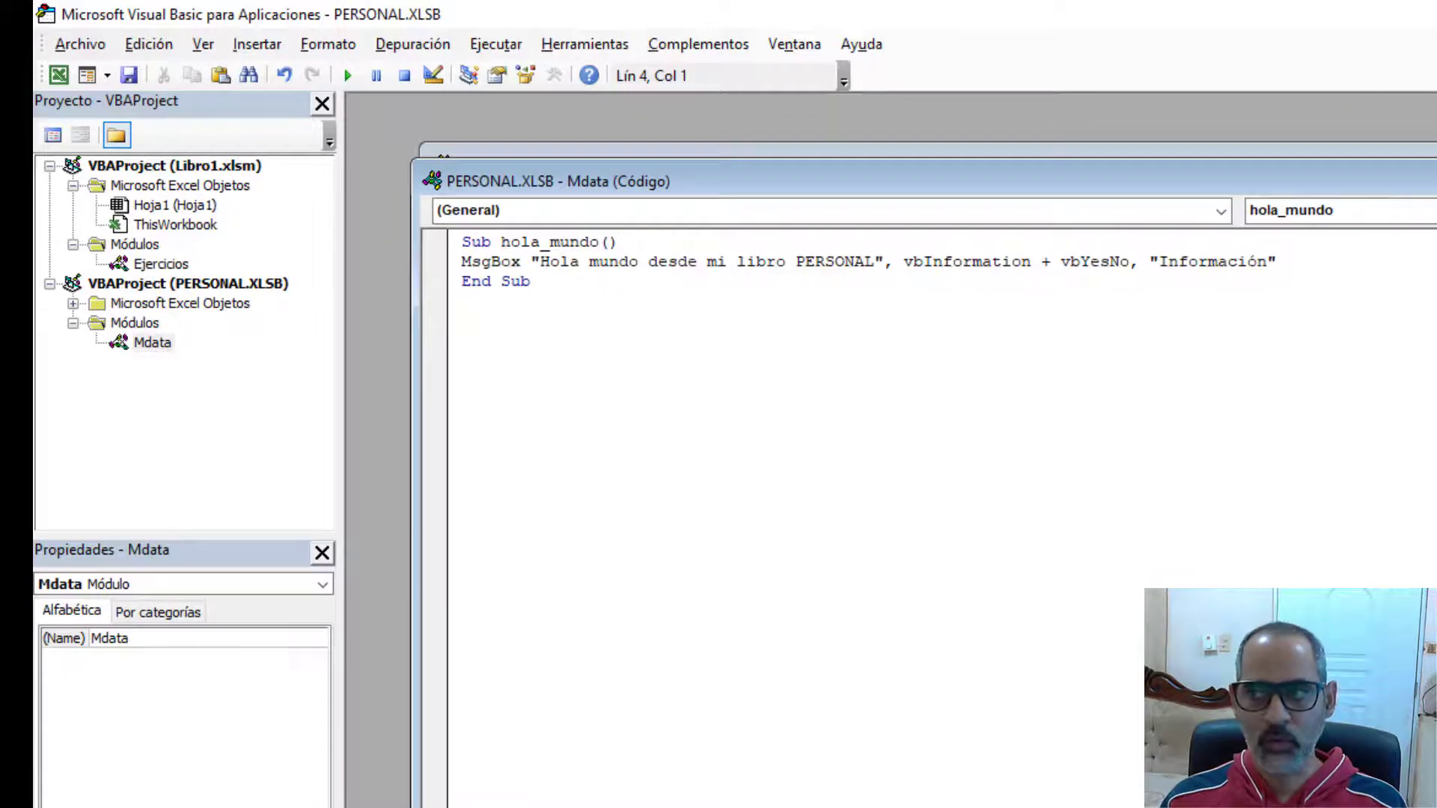
pyautogui.hotkey('ctrl', 'F4')
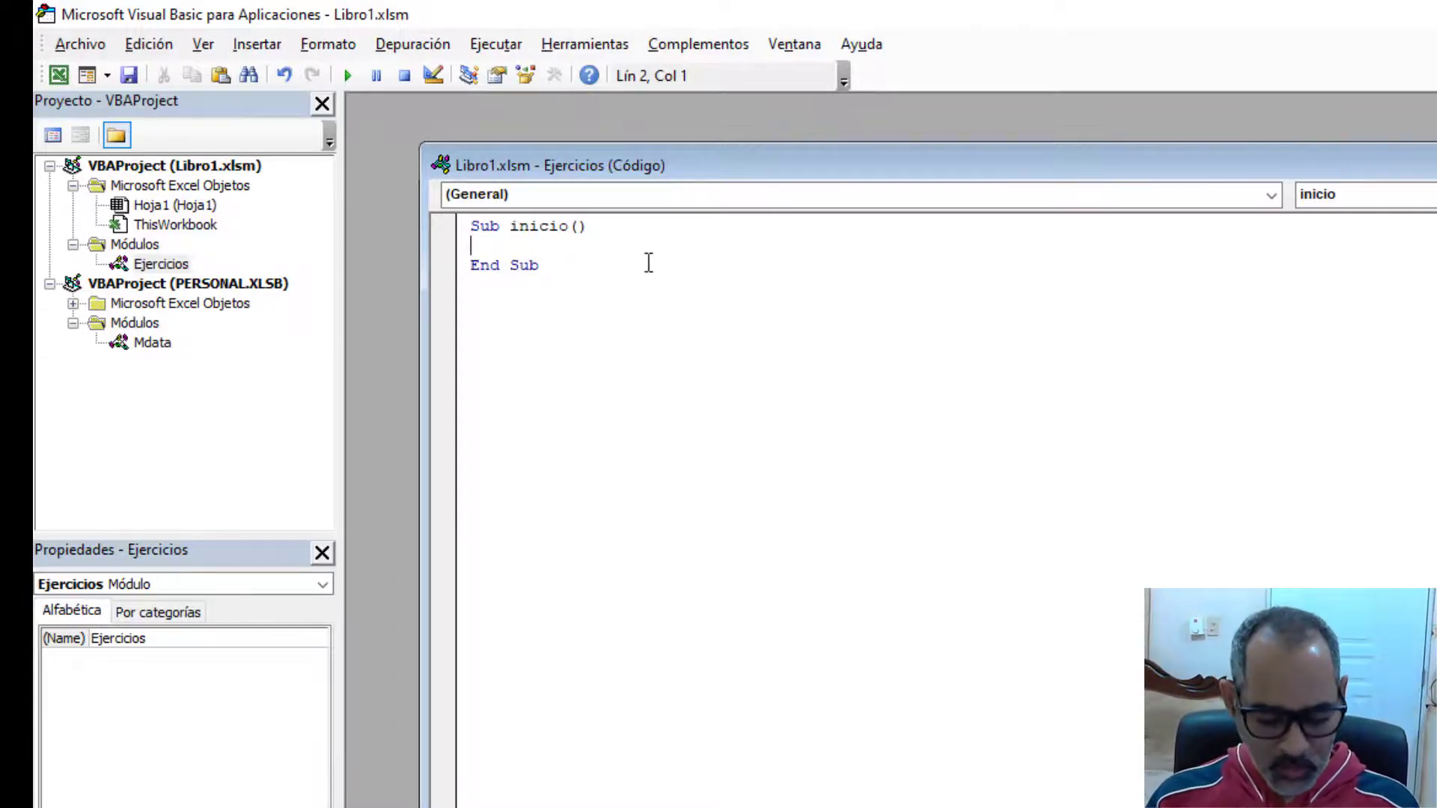
# Add an Application.Run "PERSONAL.XLSB!Mdata" line inside Sub inicio.
pyautogui.write('a')
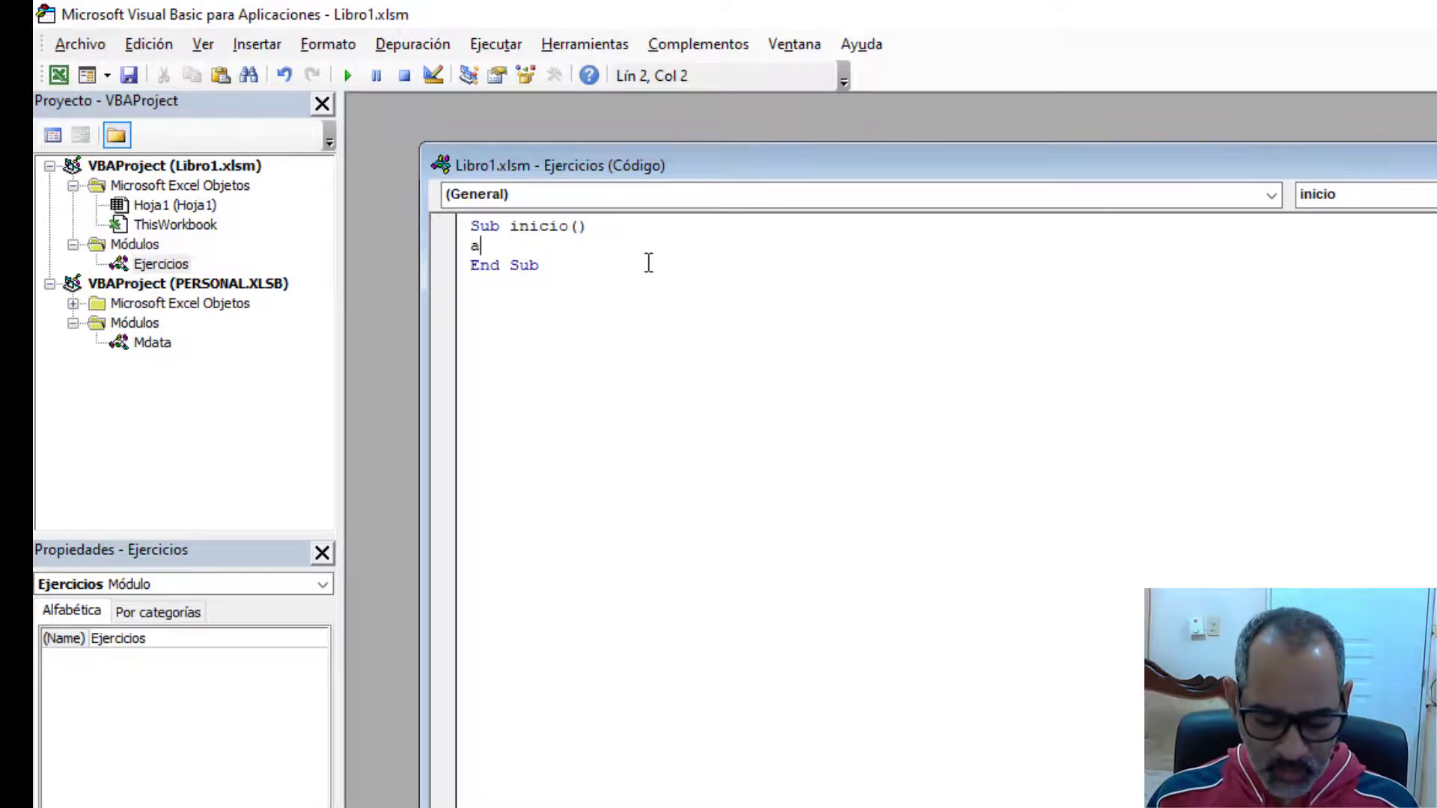
pyautogui.write('pplicati')
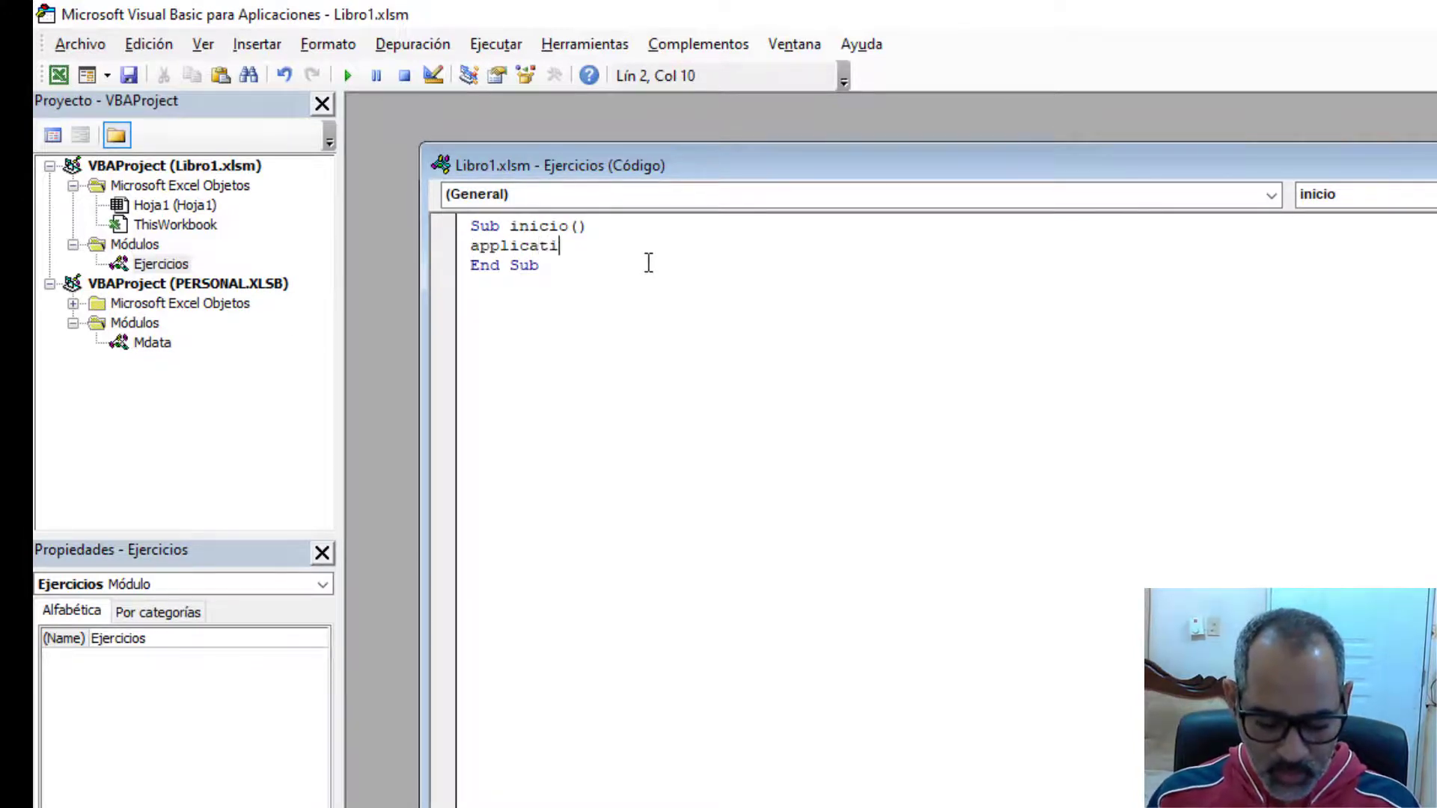
pyautogui.write('on.')
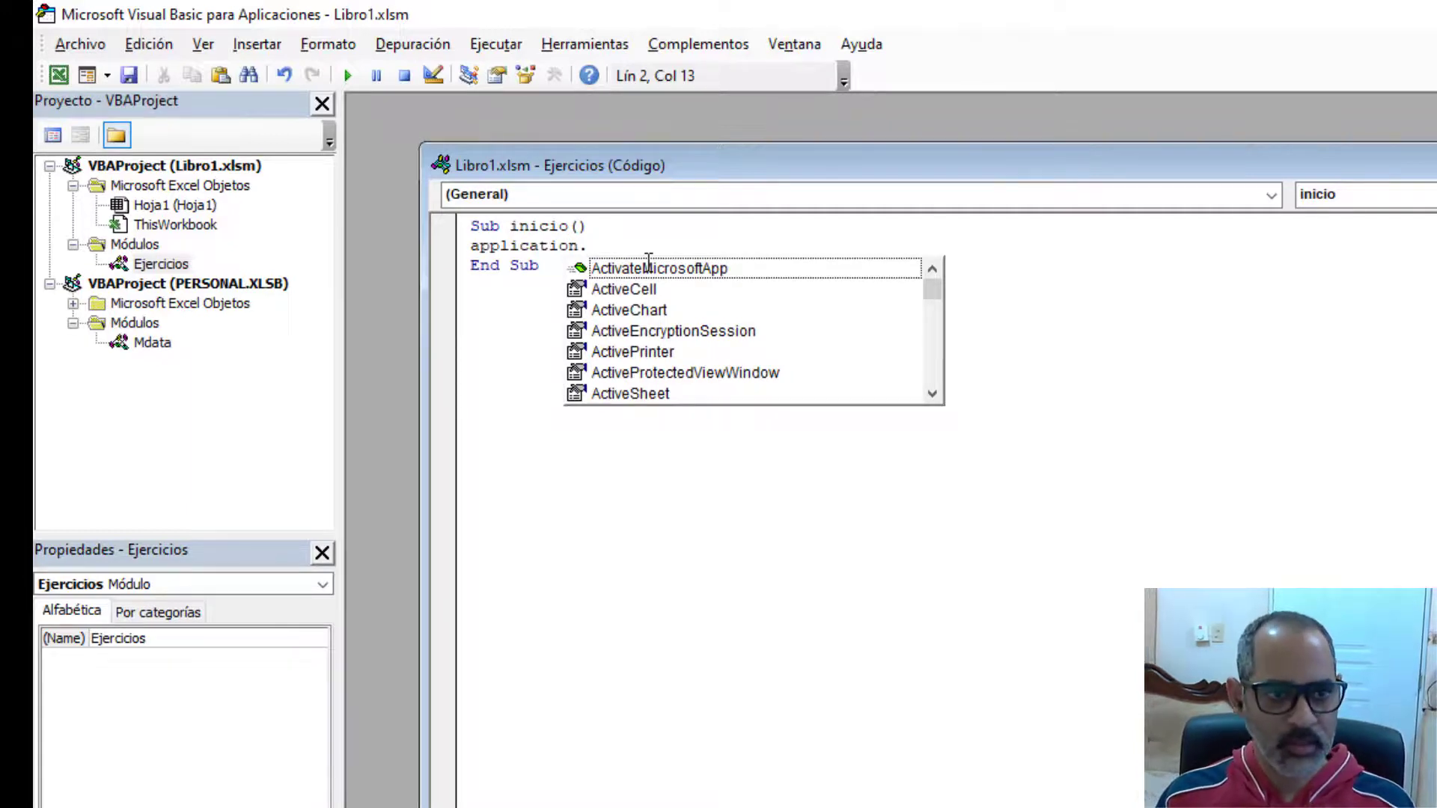
pyautogui.write('ru')
pyautogui.press('Tab')
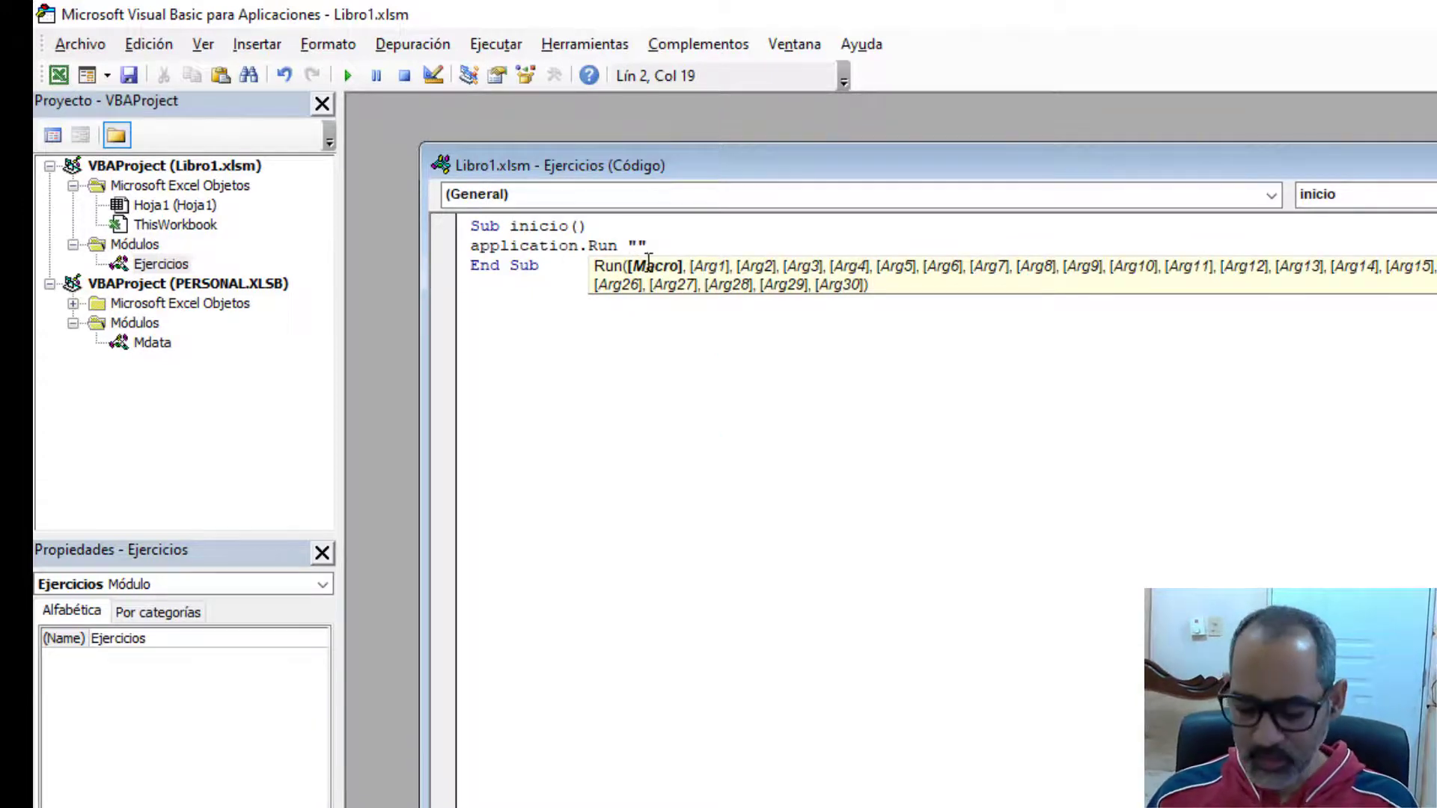
pyautogui.press('Left')
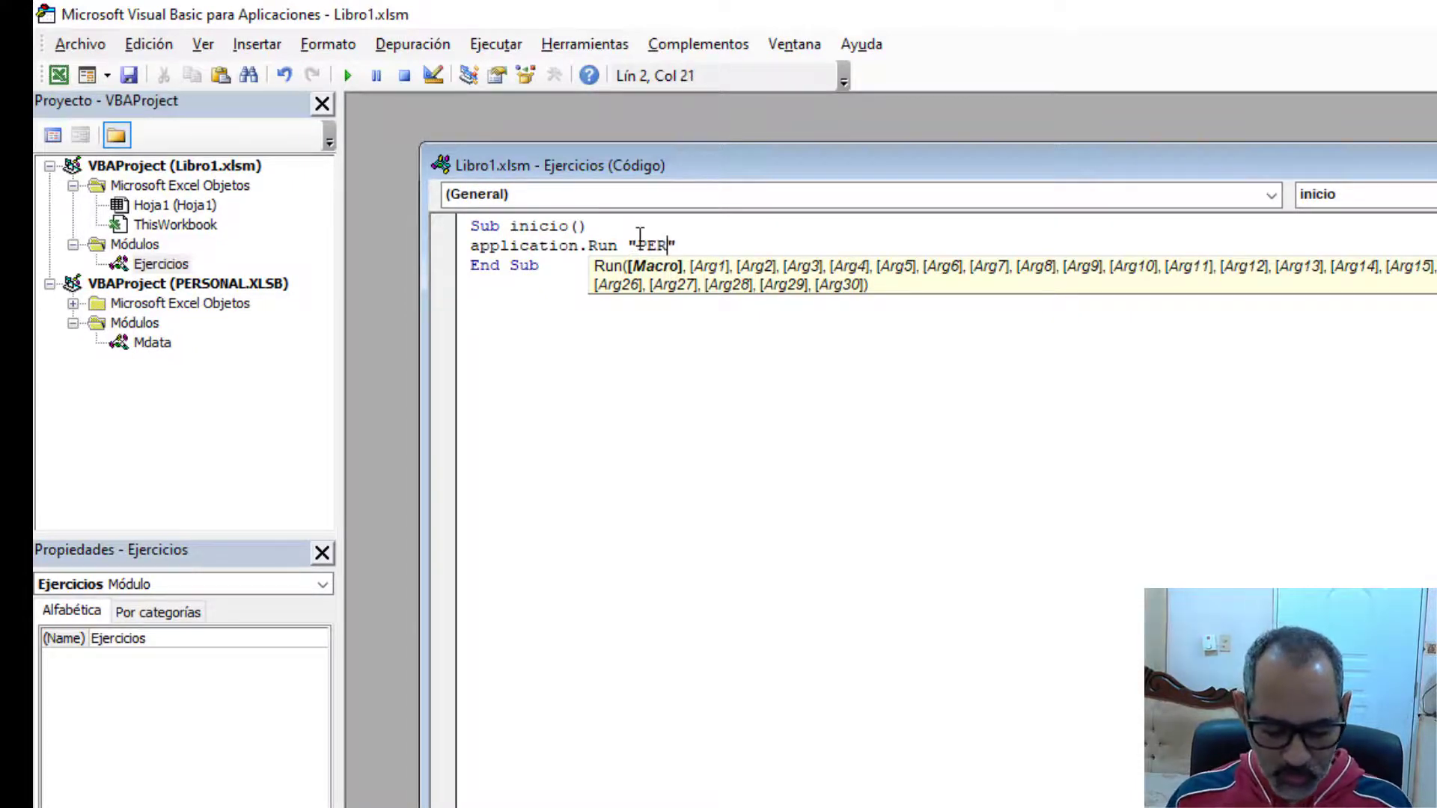
pyautogui.write('SONAL')
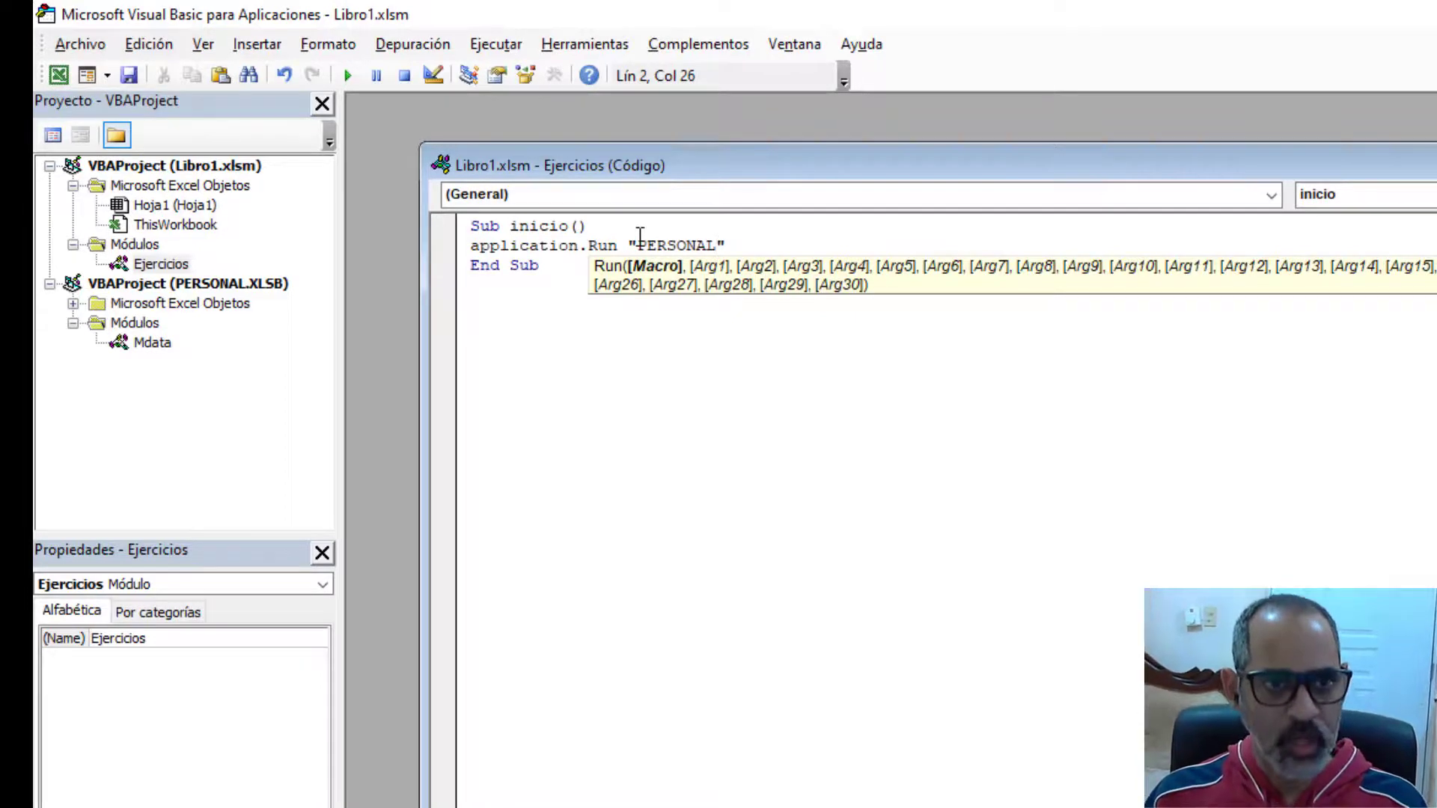
pyautogui.write('.')
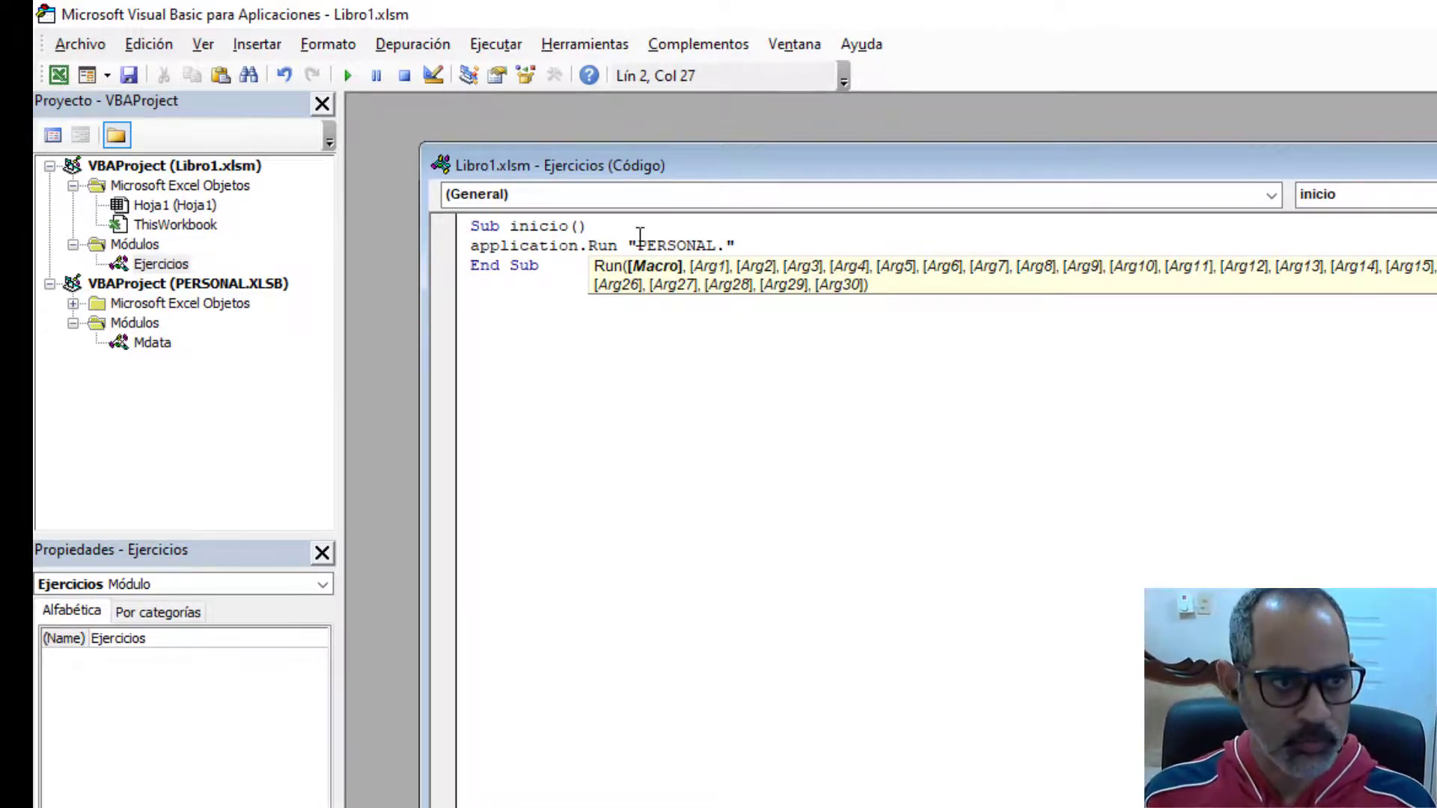
pyautogui.write('XL')
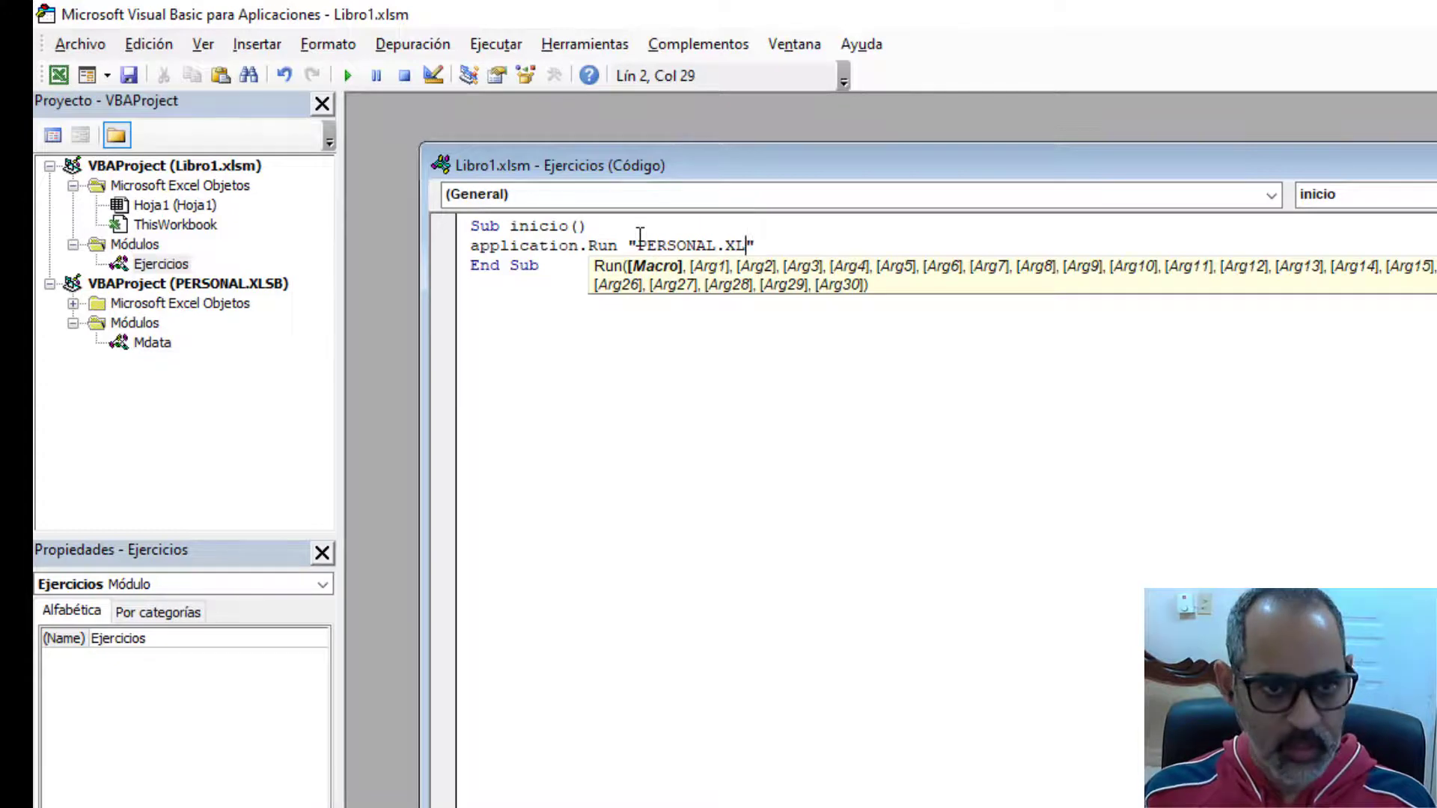
pyautogui.write('SB!M')
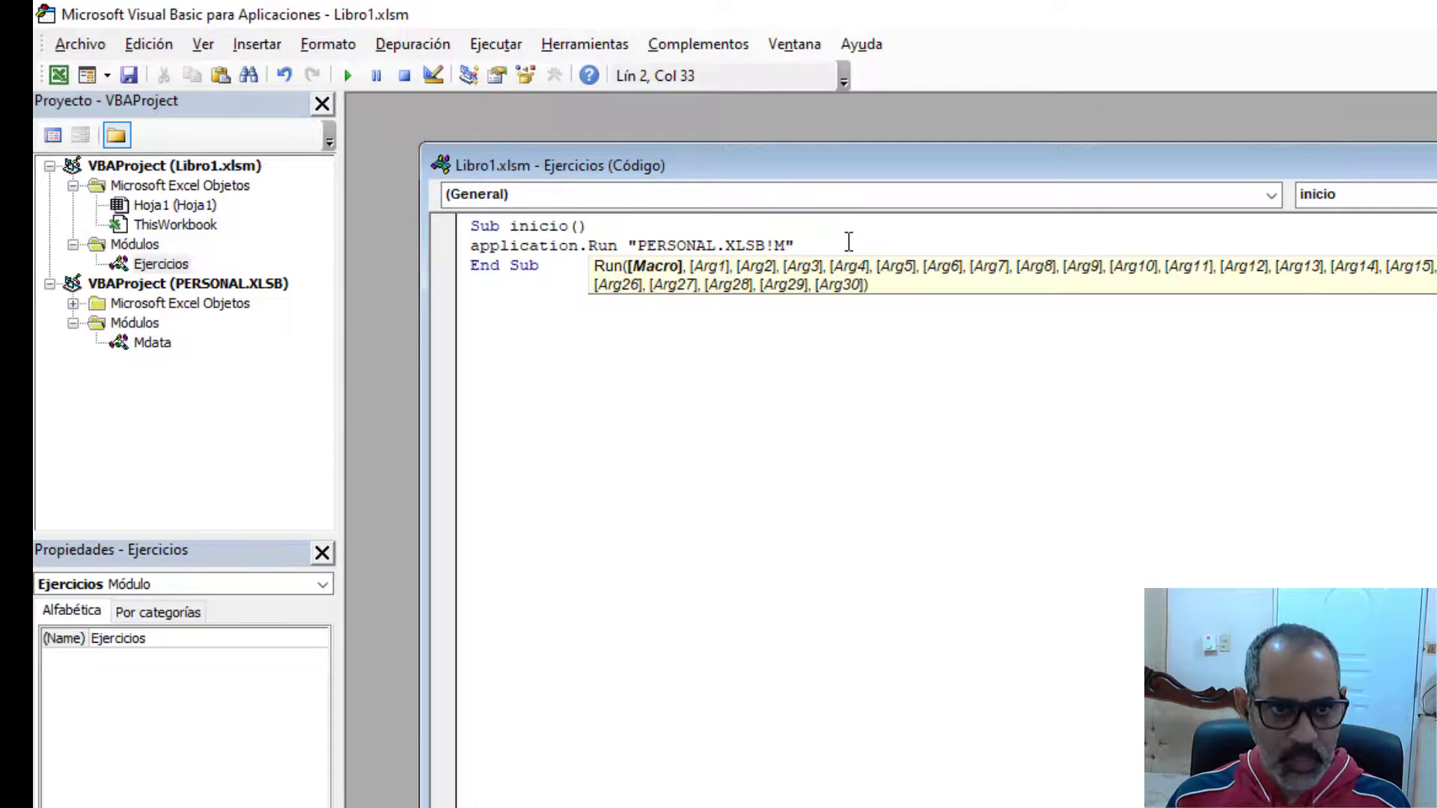
pyautogui.write('dat')
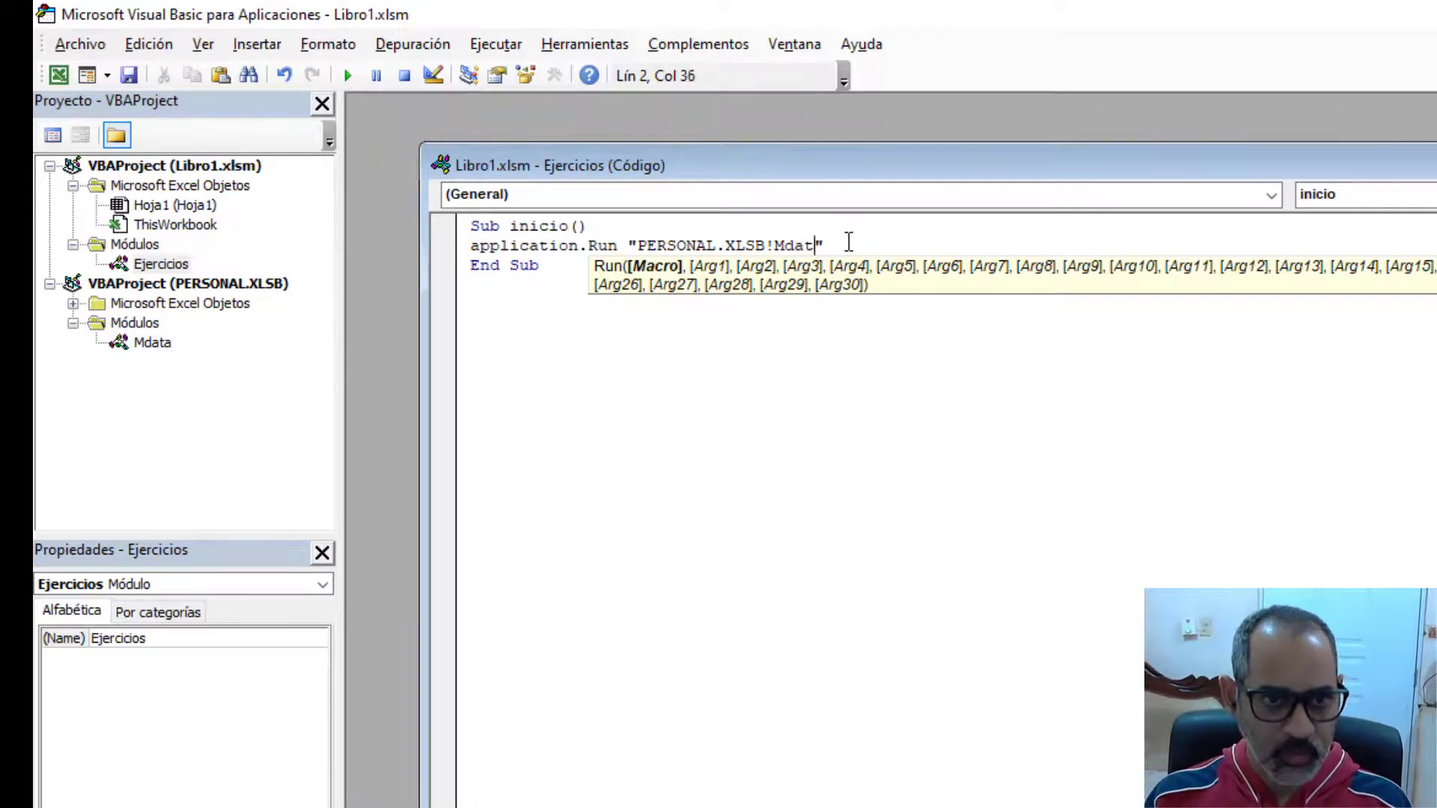
pyautogui.write('a')
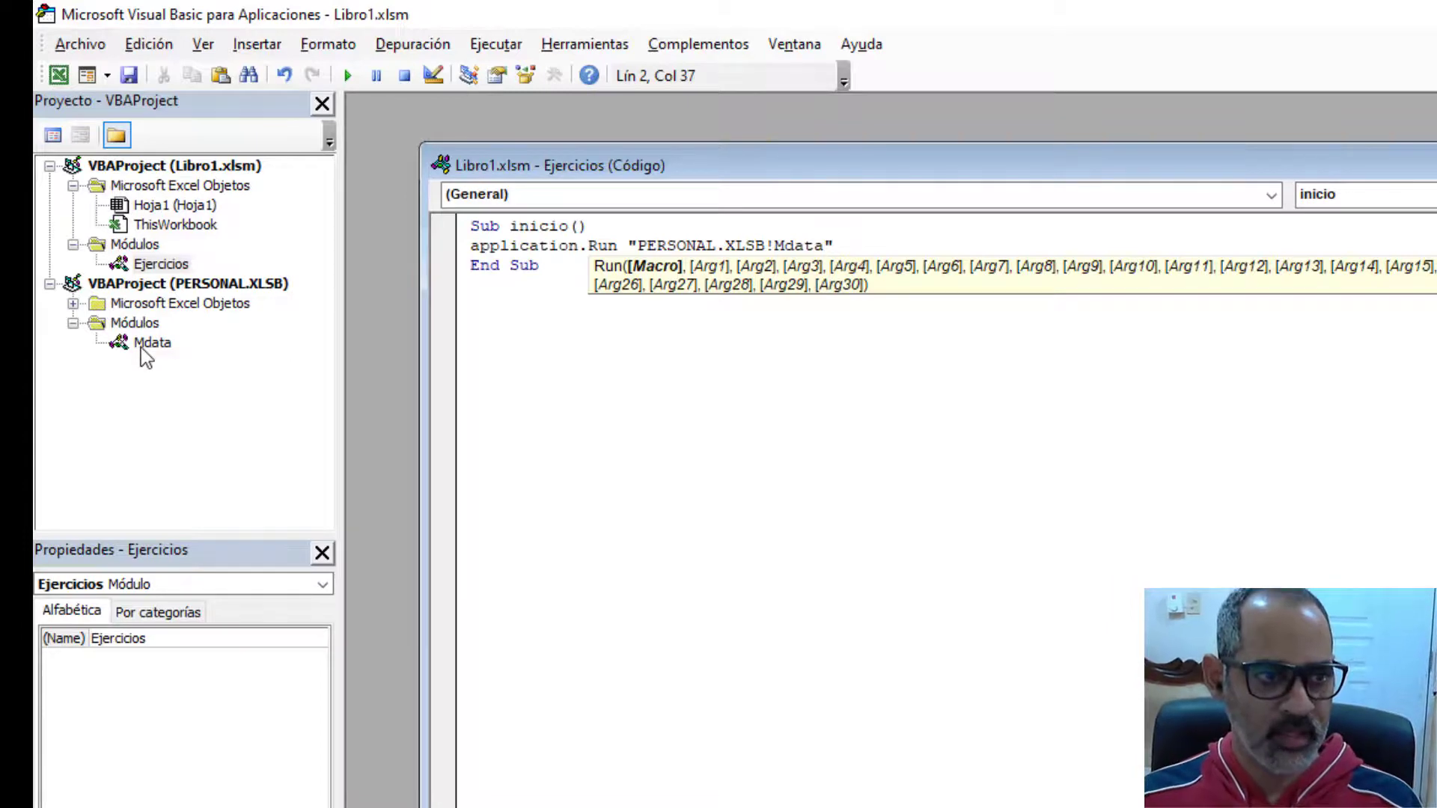
# Open PERSONAL.XLSB's Mdata module code, then return to the Ejercicios module.
pyautogui.click(143, 347)
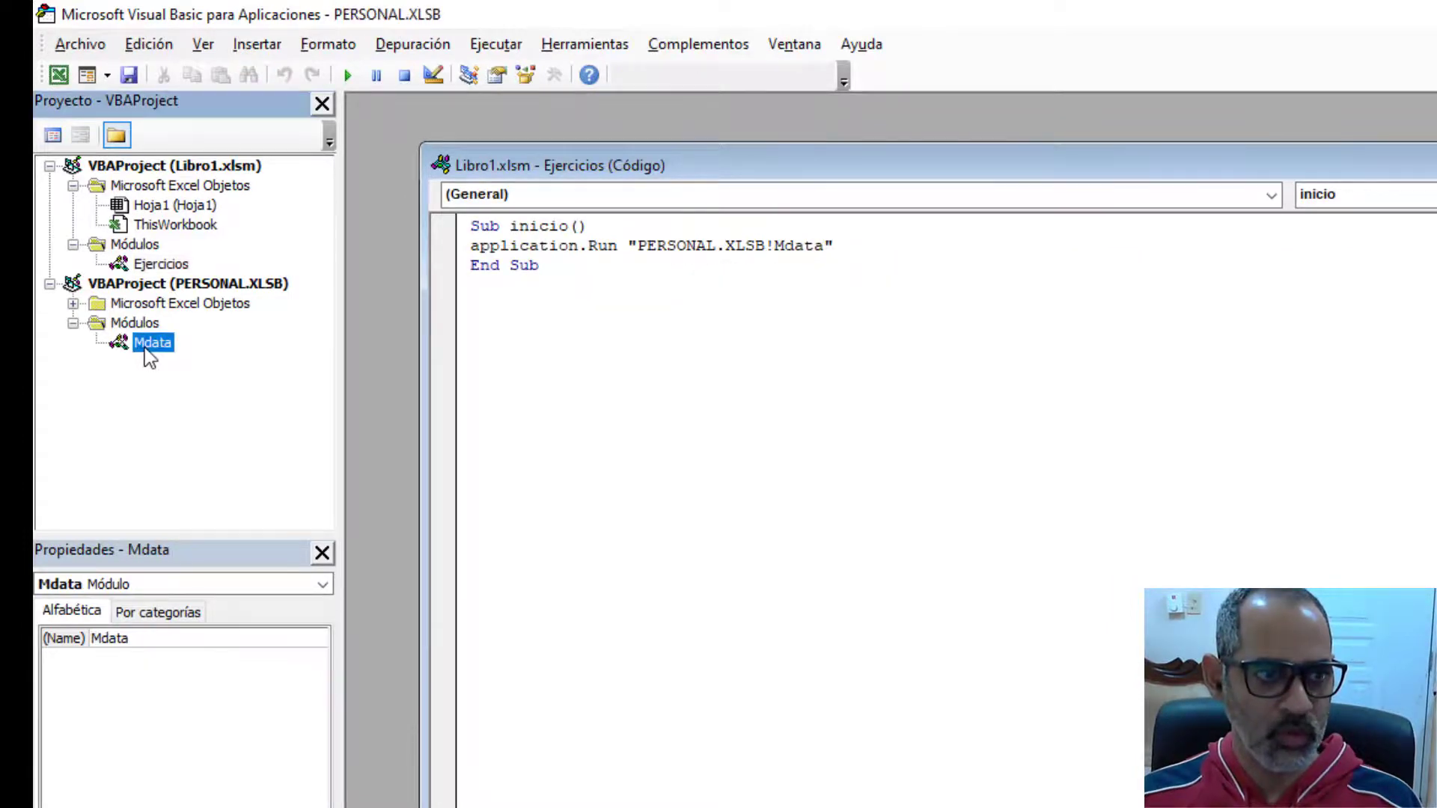
pyautogui.click(197, 289)
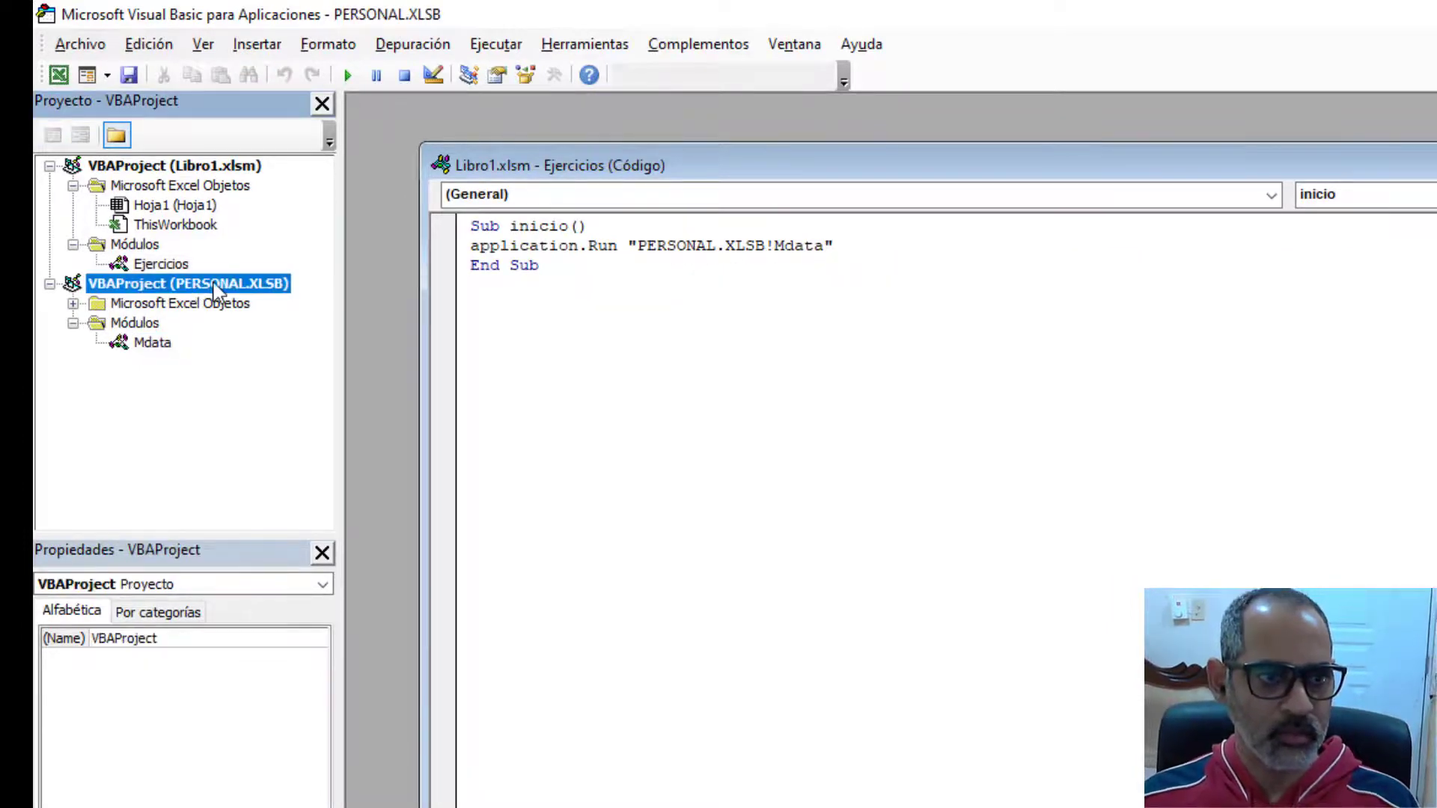
pyautogui.click(155, 345)
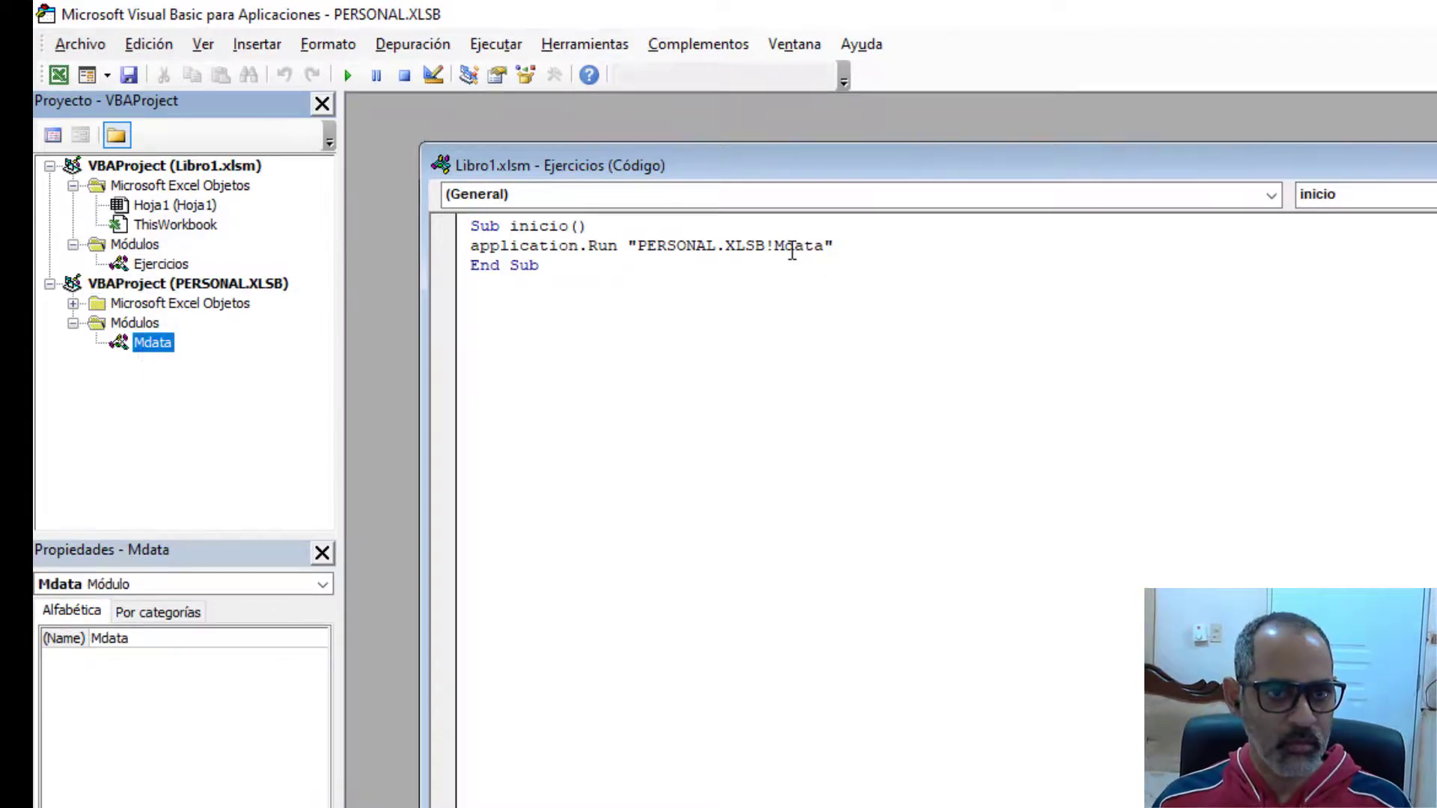
pyautogui.doubleClick(152, 344)
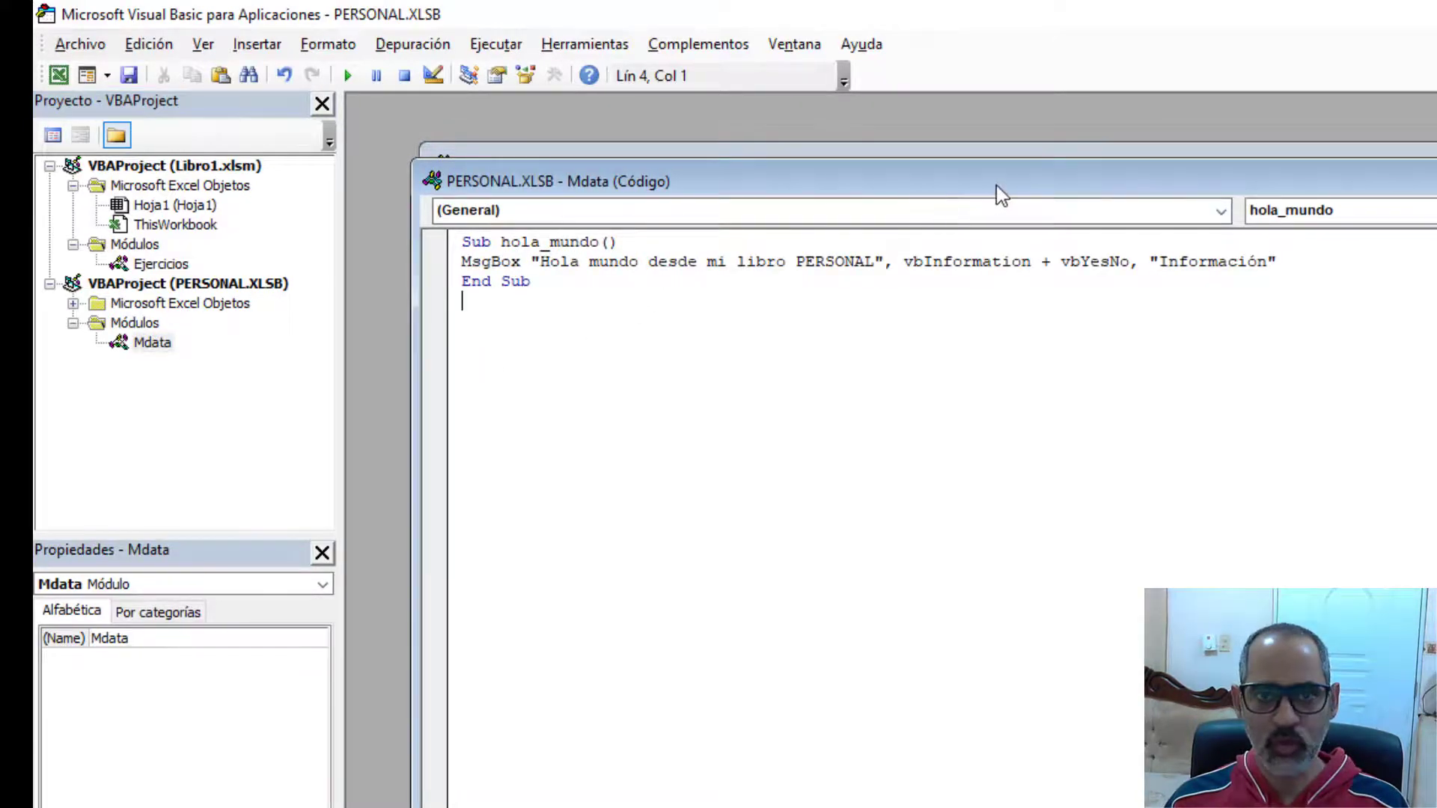
pyautogui.moveTo(995, 186); pyautogui.dragTo(1021, 187)
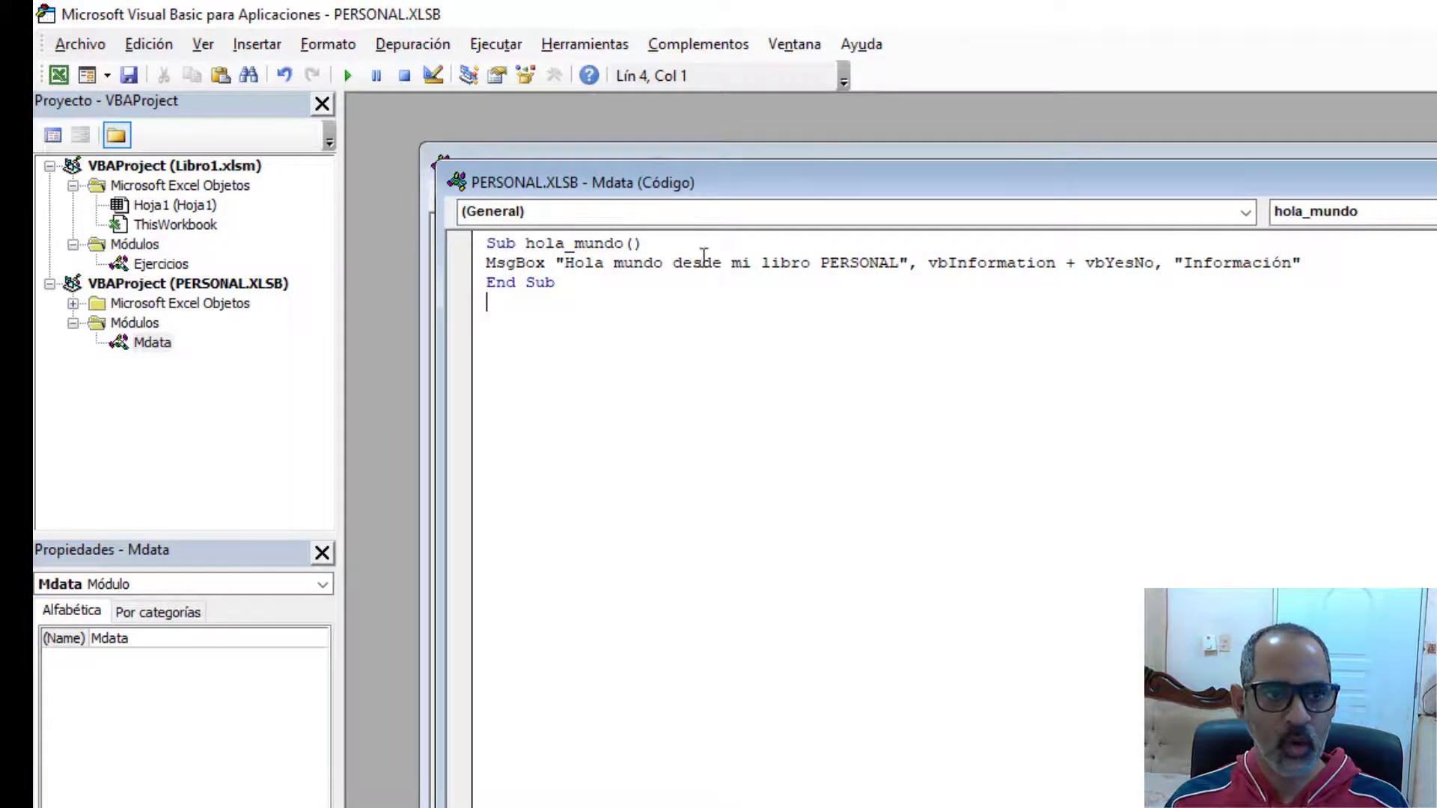
pyautogui.hotkey('ctrl', 'Tab')
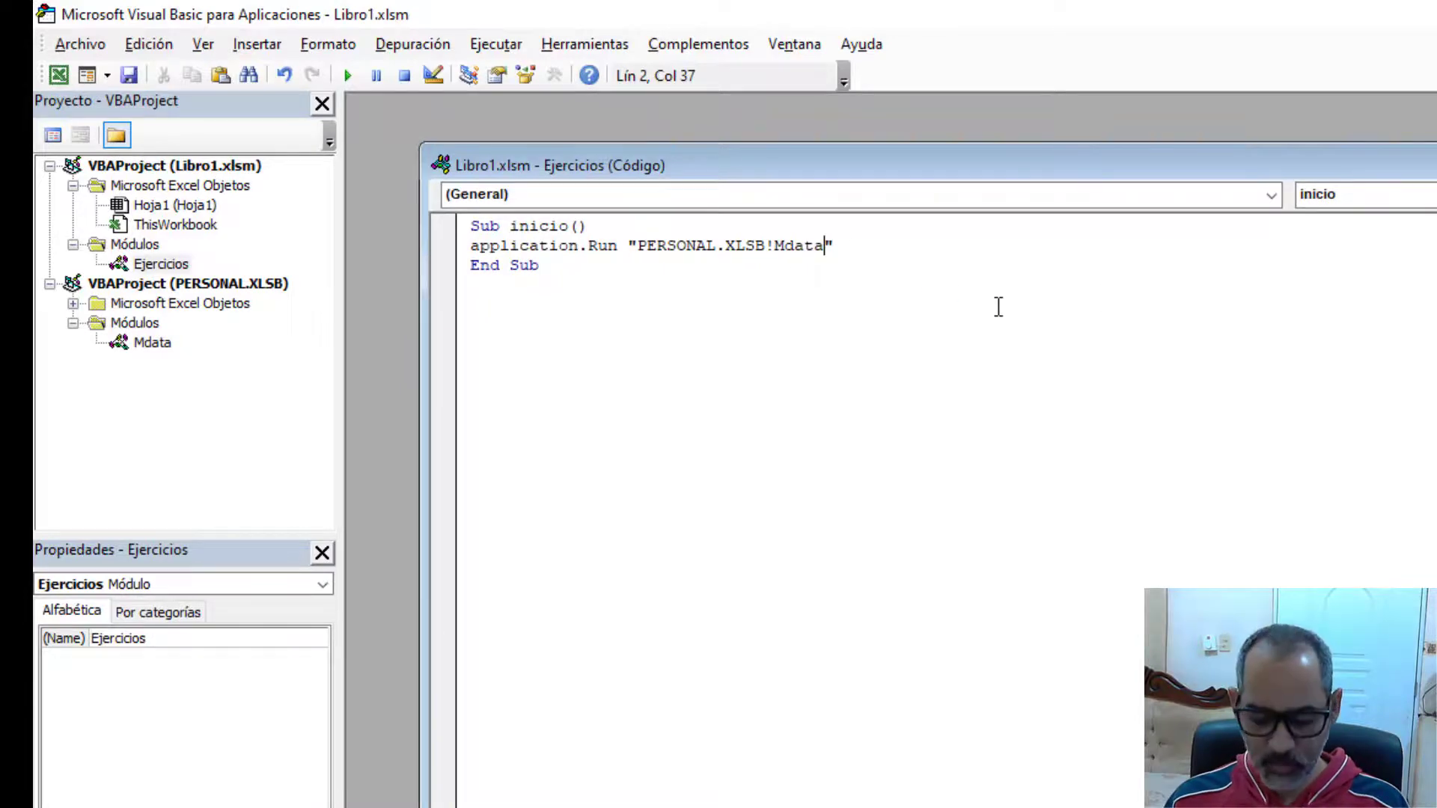
# Complete the Run string with hola_mundo, checking that procedure name in Mdata.
pyautogui.write('.h')
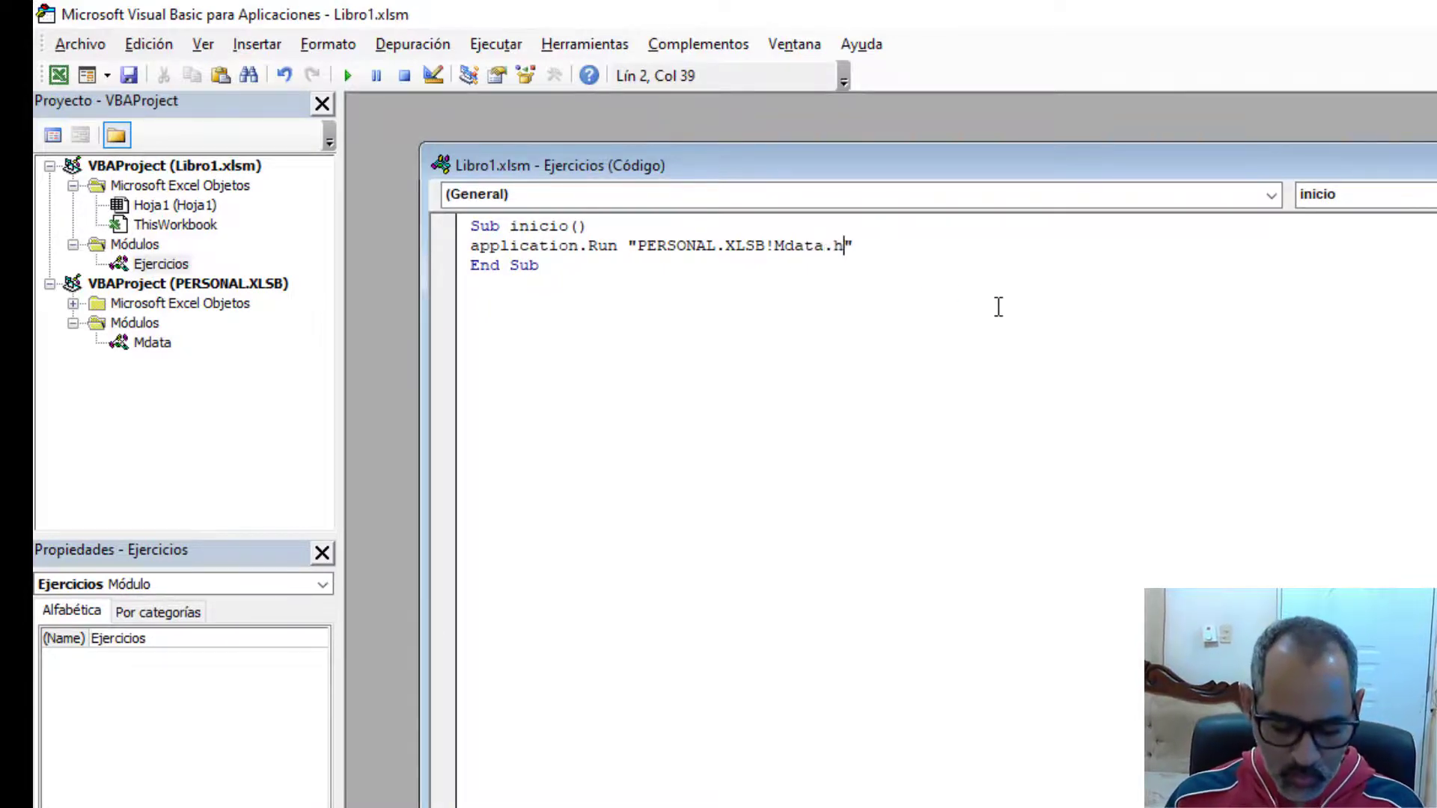
pyautogui.write('ola')
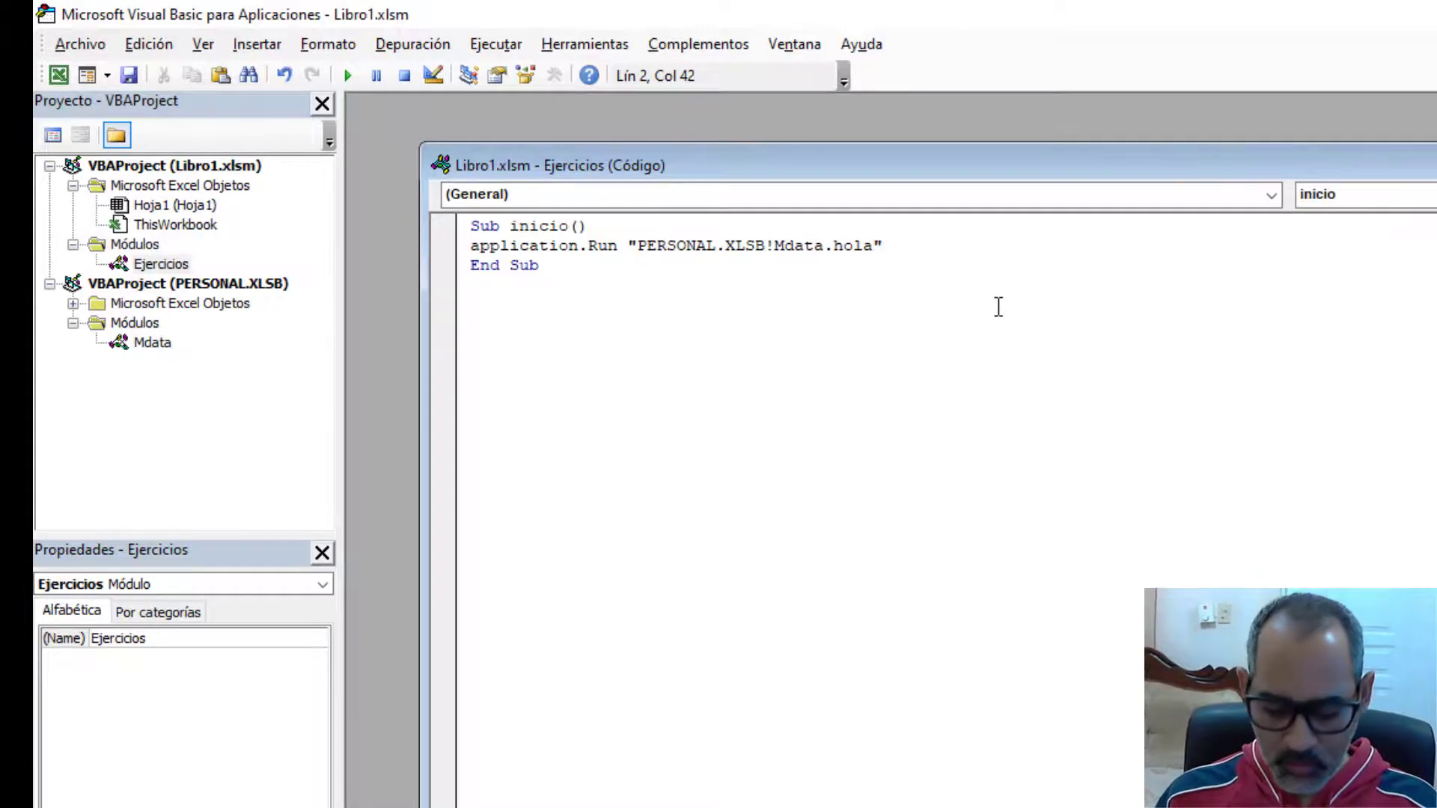
pyautogui.write('_')
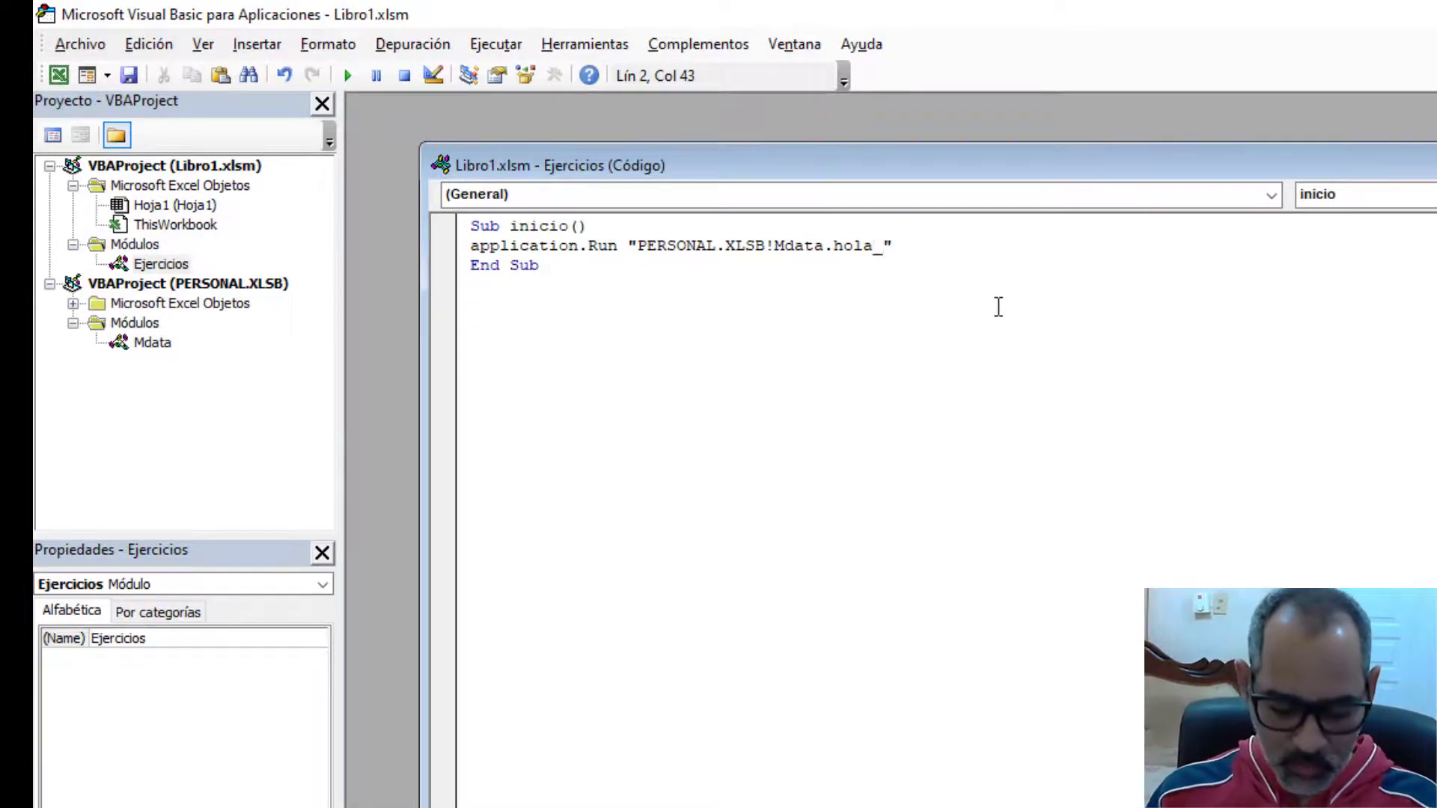
pyautogui.write('mundo')
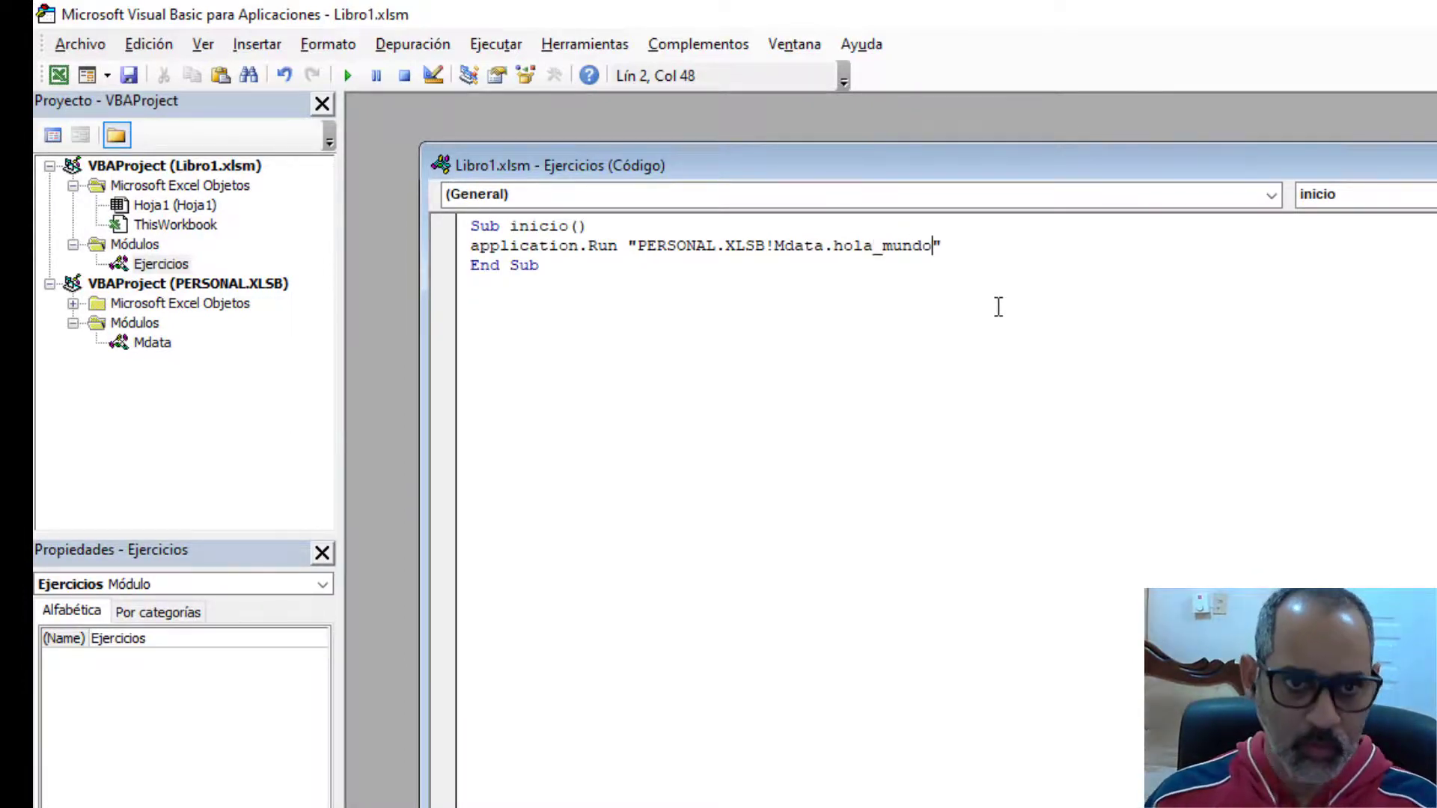
pyautogui.click(874, 340)
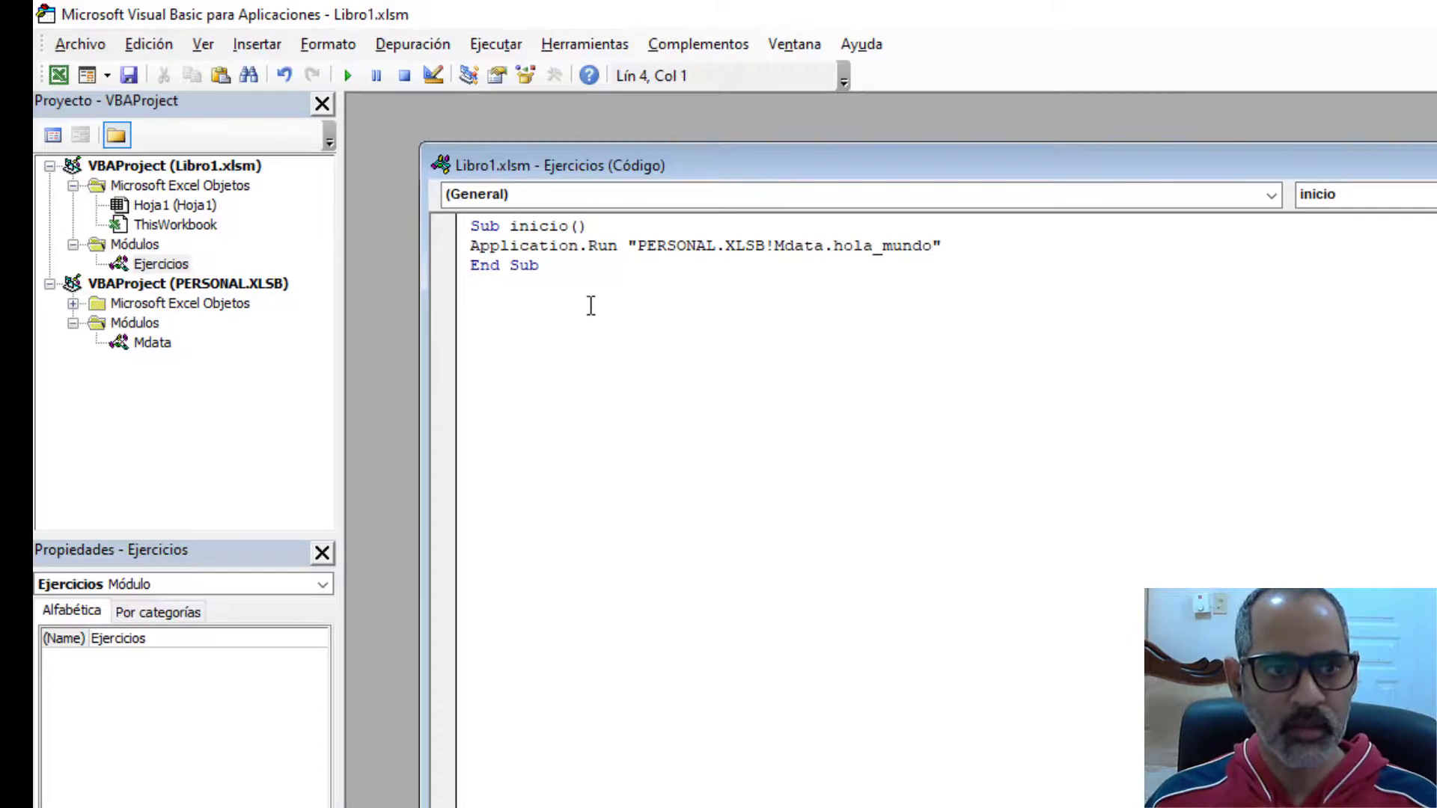
pyautogui.doubleClick(152, 343)
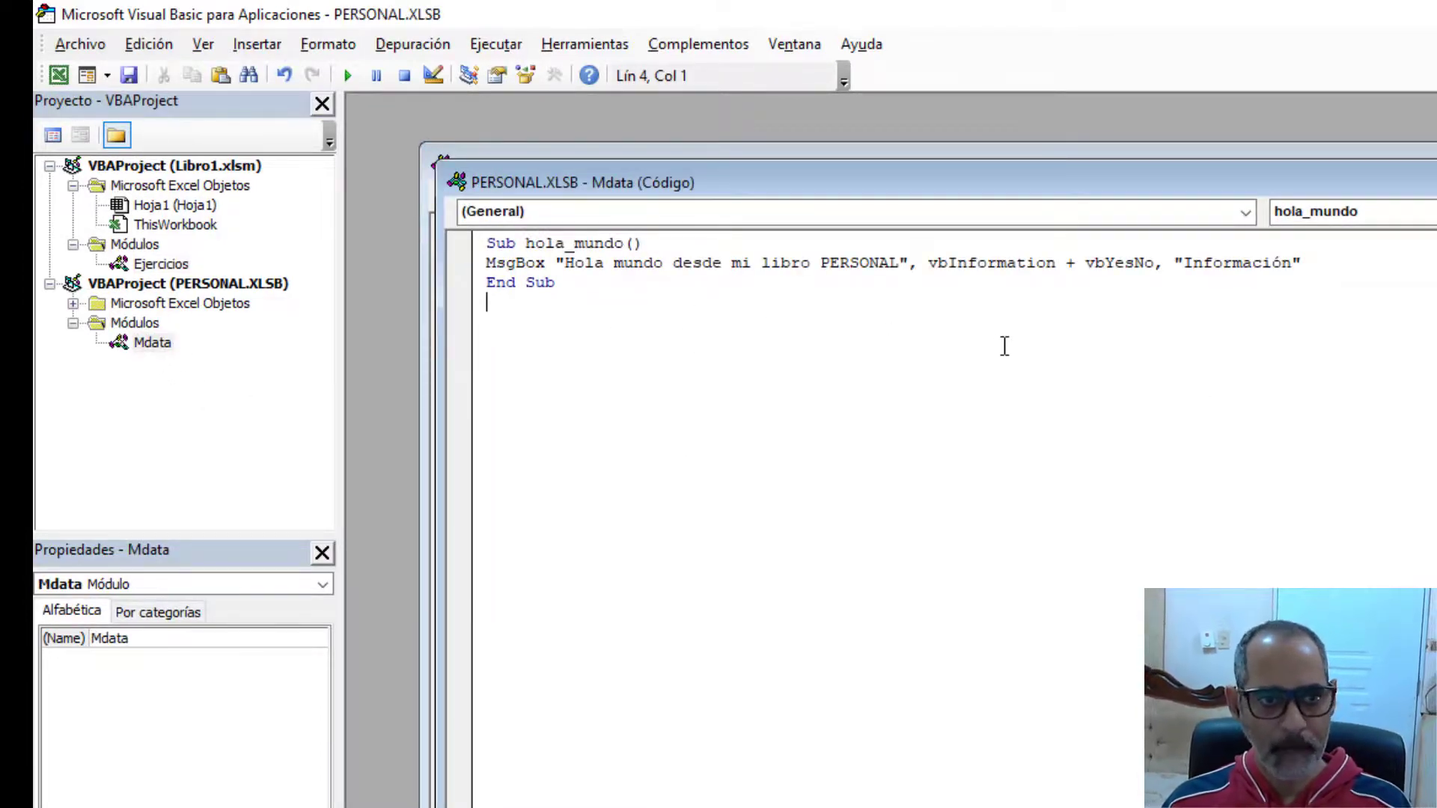
pyautogui.moveTo(526, 245); pyautogui.dragTo(624, 245)
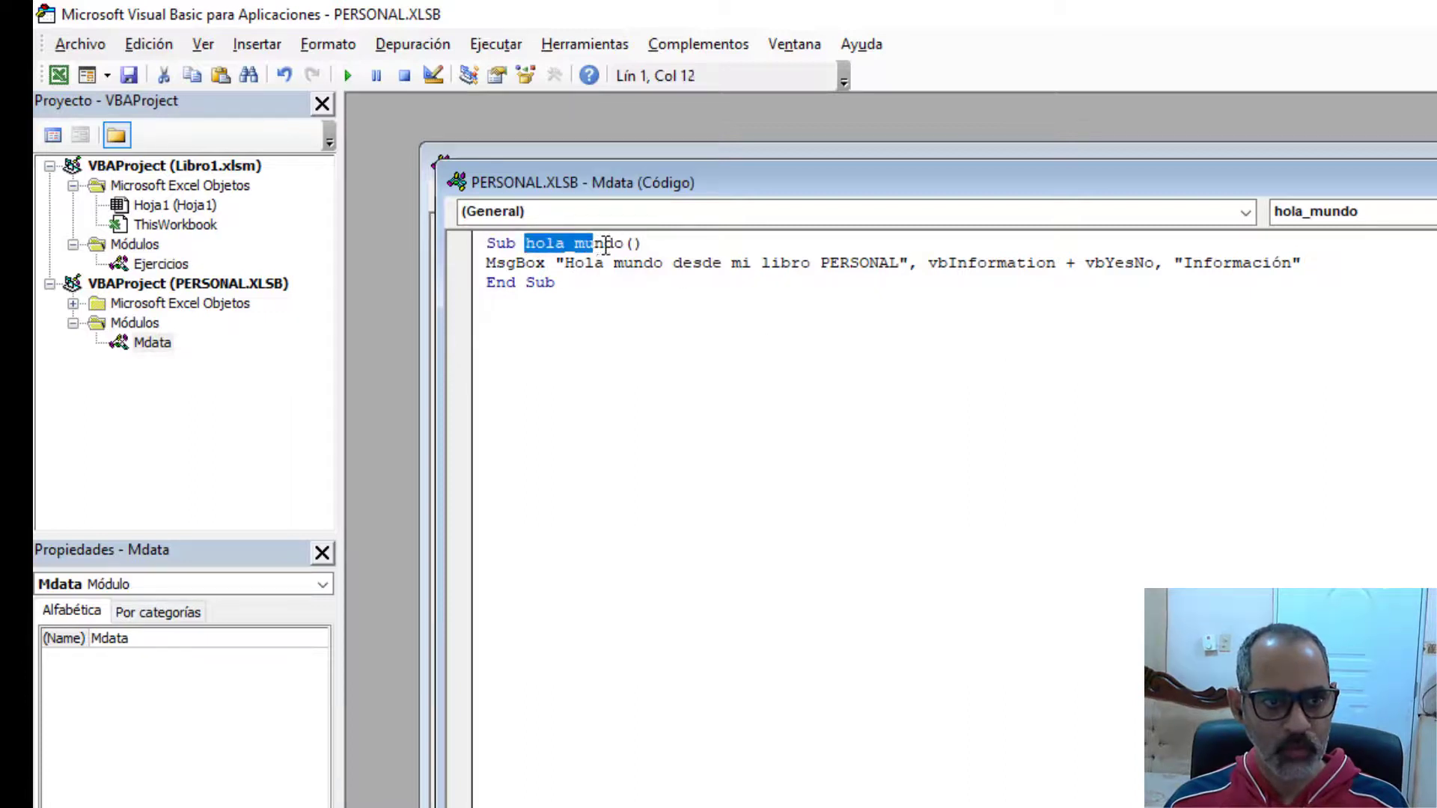
pyautogui.hotkey('ctrl', 'Tab')
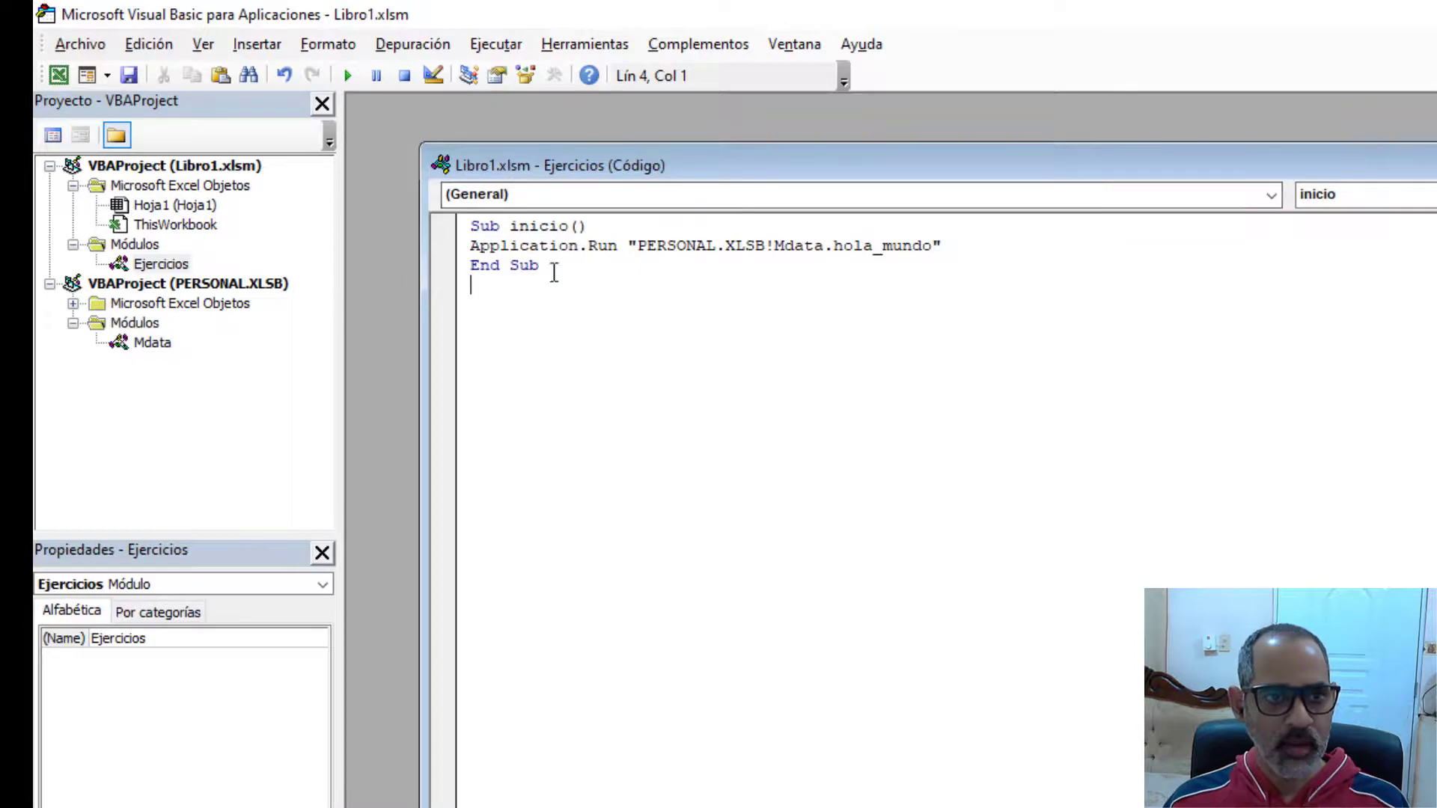
pyautogui.click(569, 246)
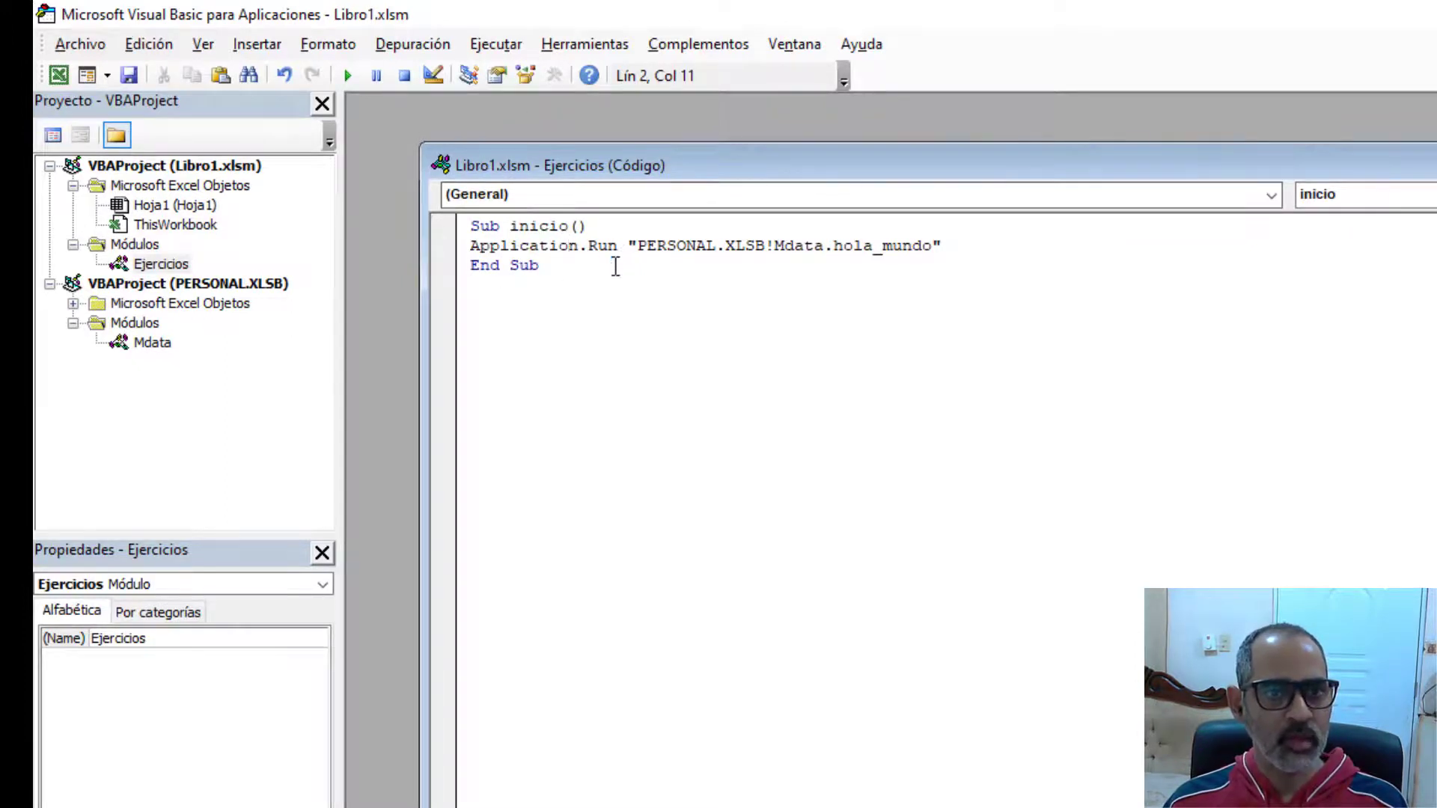
# Run Sub inicio and close the 'Hola mundo desde mi libro PERSONAL' message box.
pyautogui.click(348, 75)
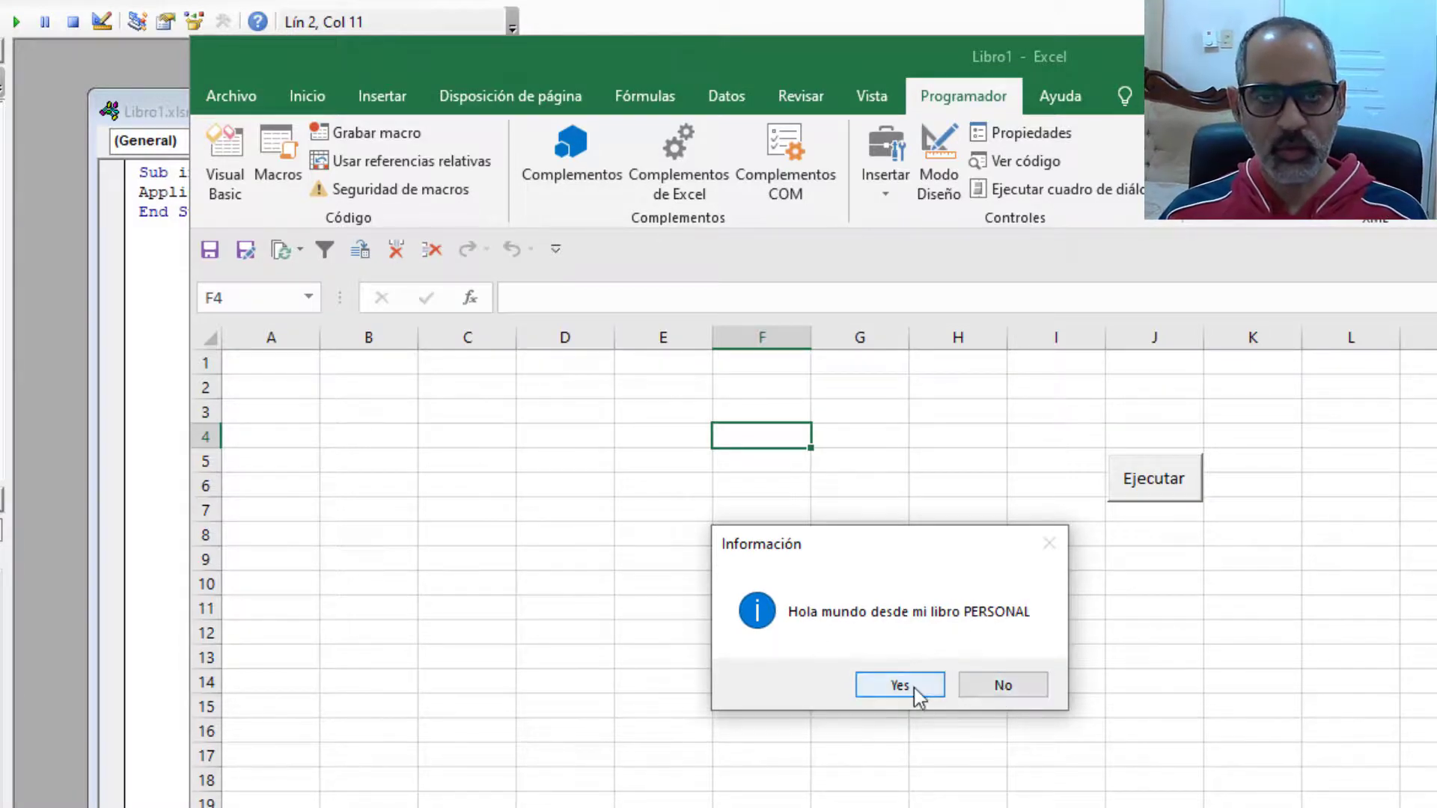
pyautogui.click(1004, 685)
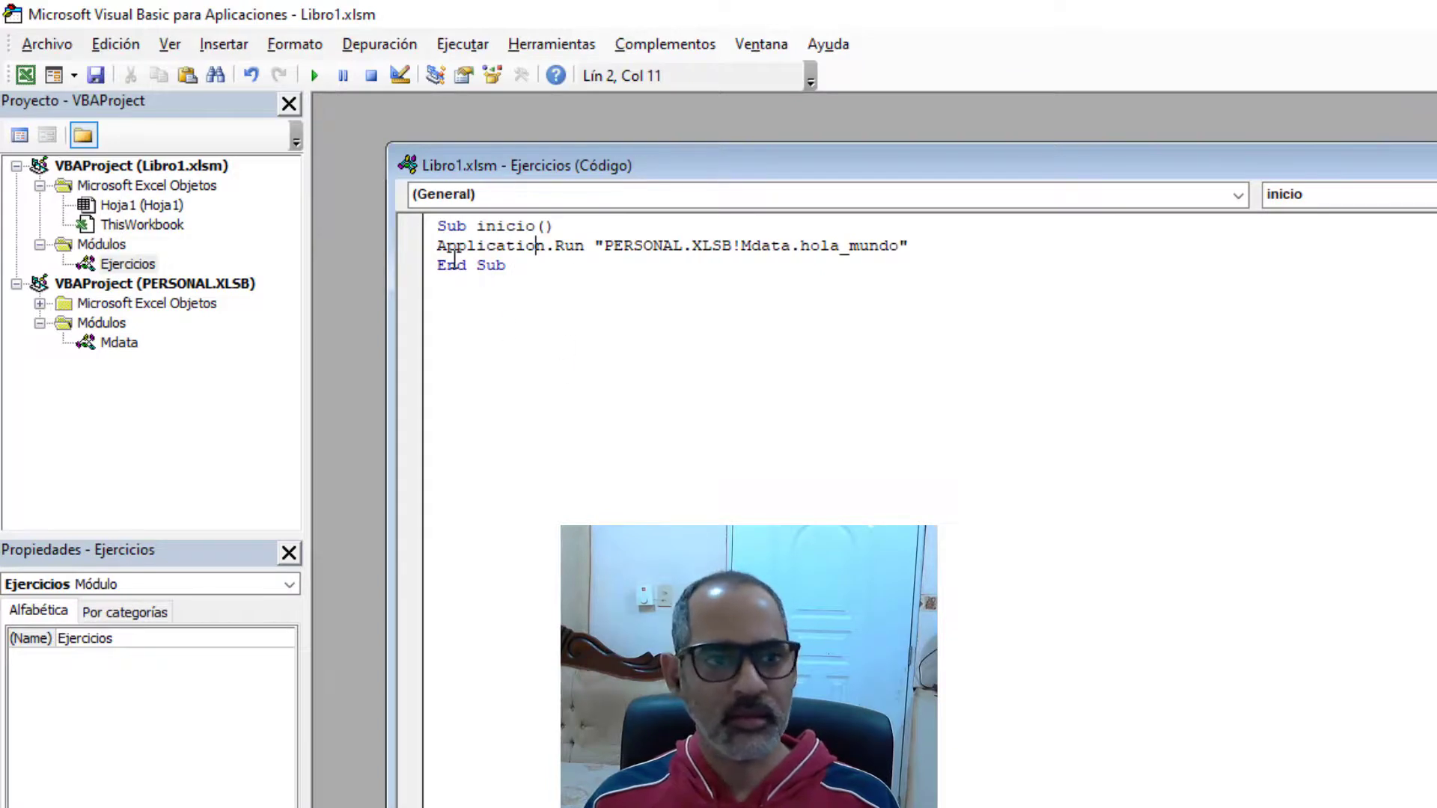
pyautogui.moveTo(435, 245); pyautogui.dragTo(910, 252)
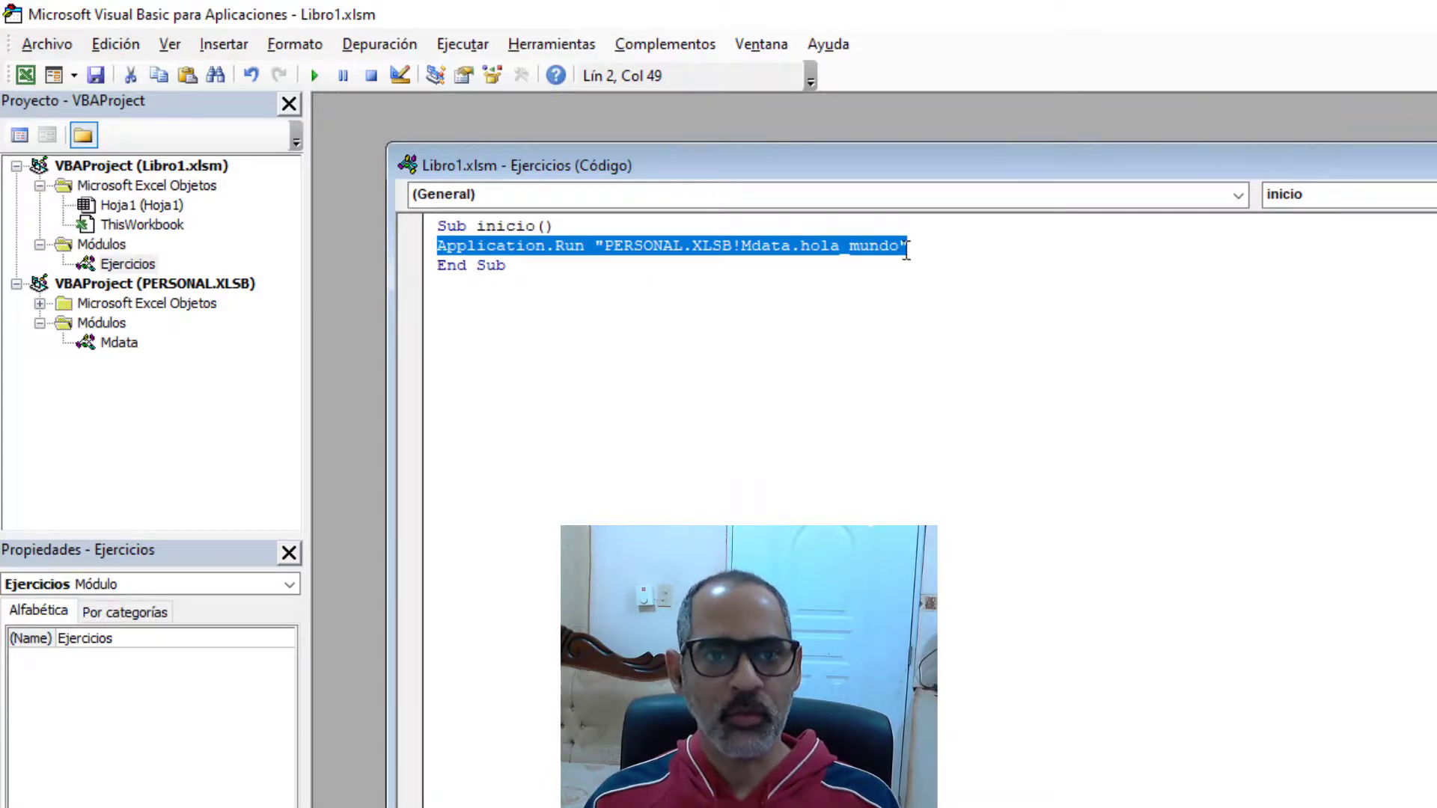
pyautogui.click(503, 276)
pyautogui.click(533, 289)
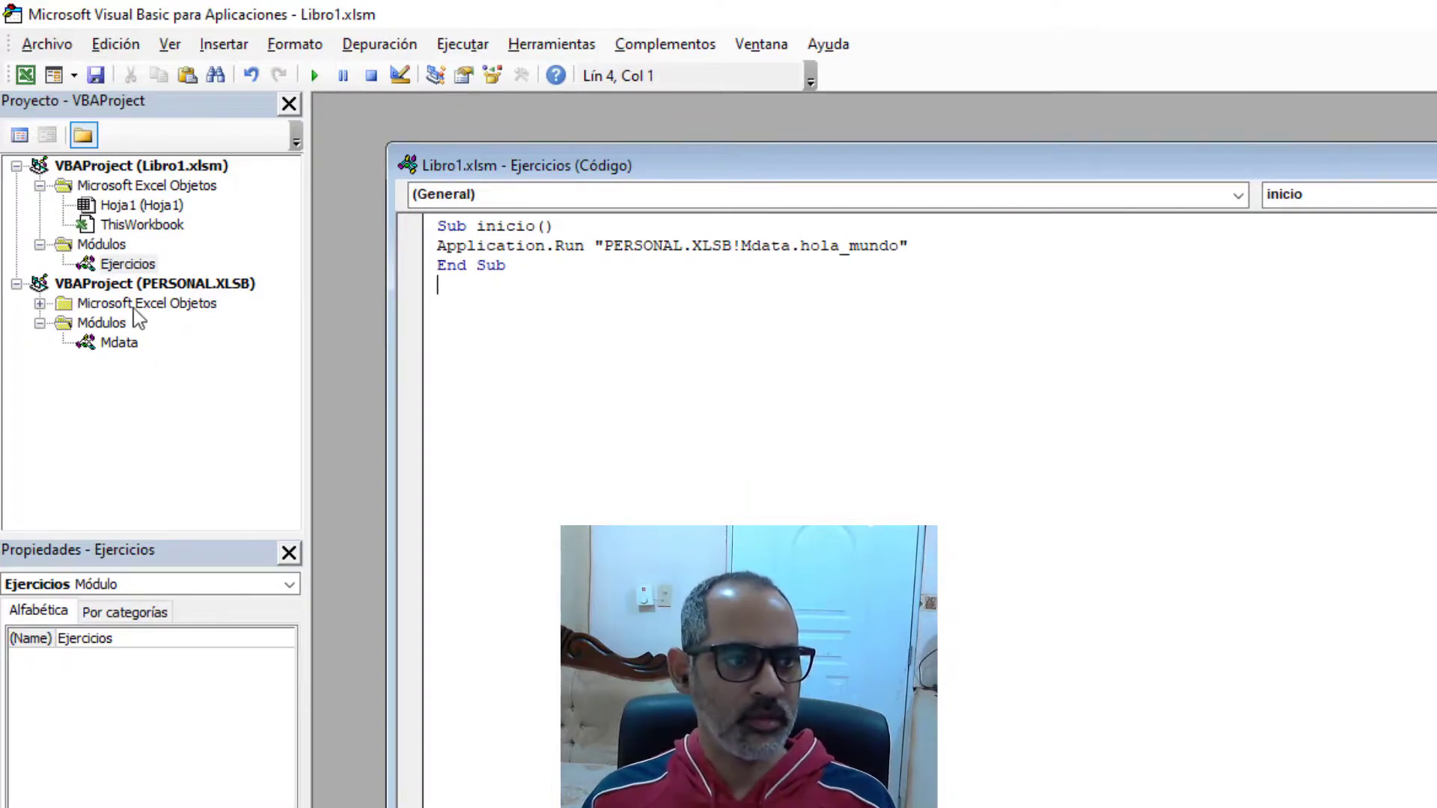
pyautogui.click(157, 288)
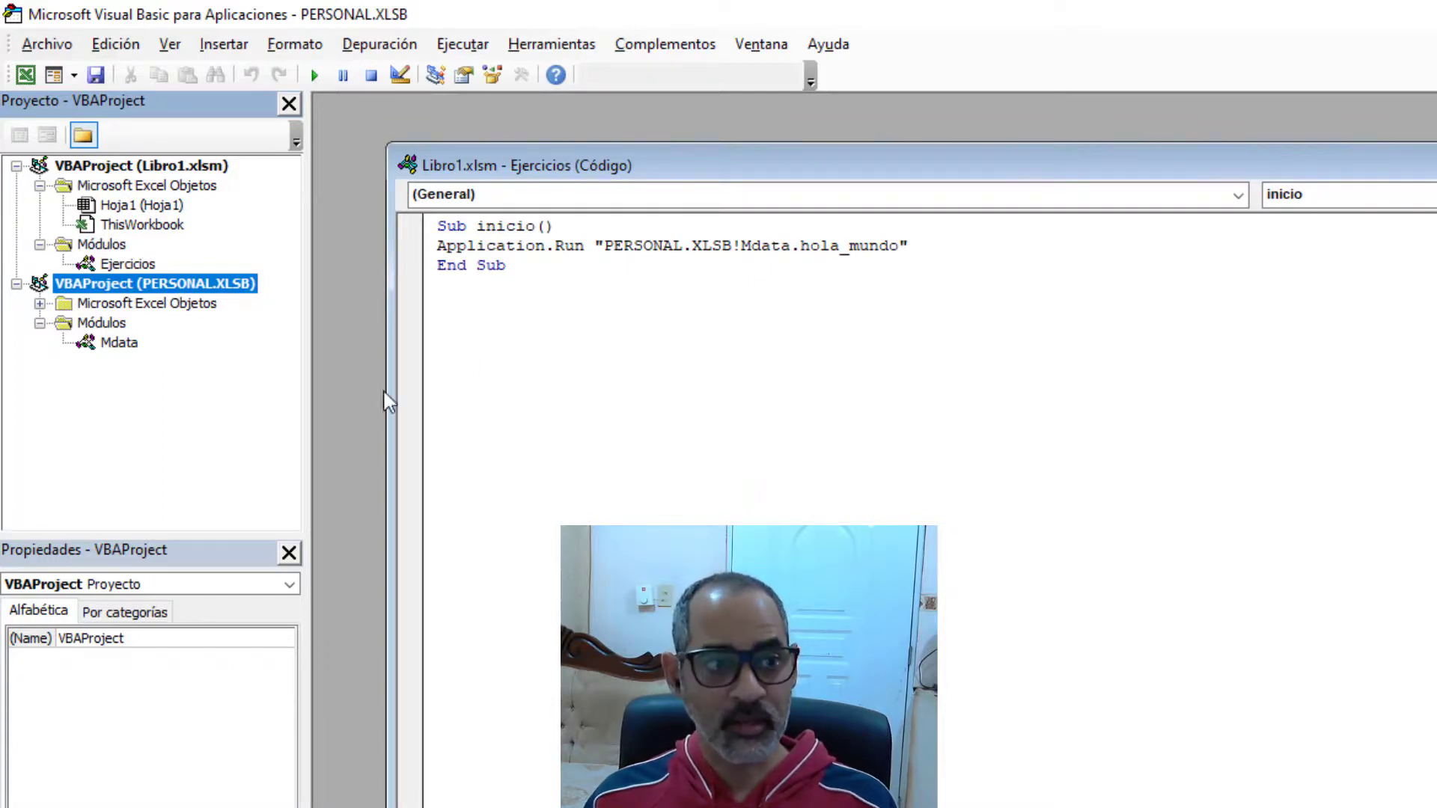
pyautogui.click(119, 346)
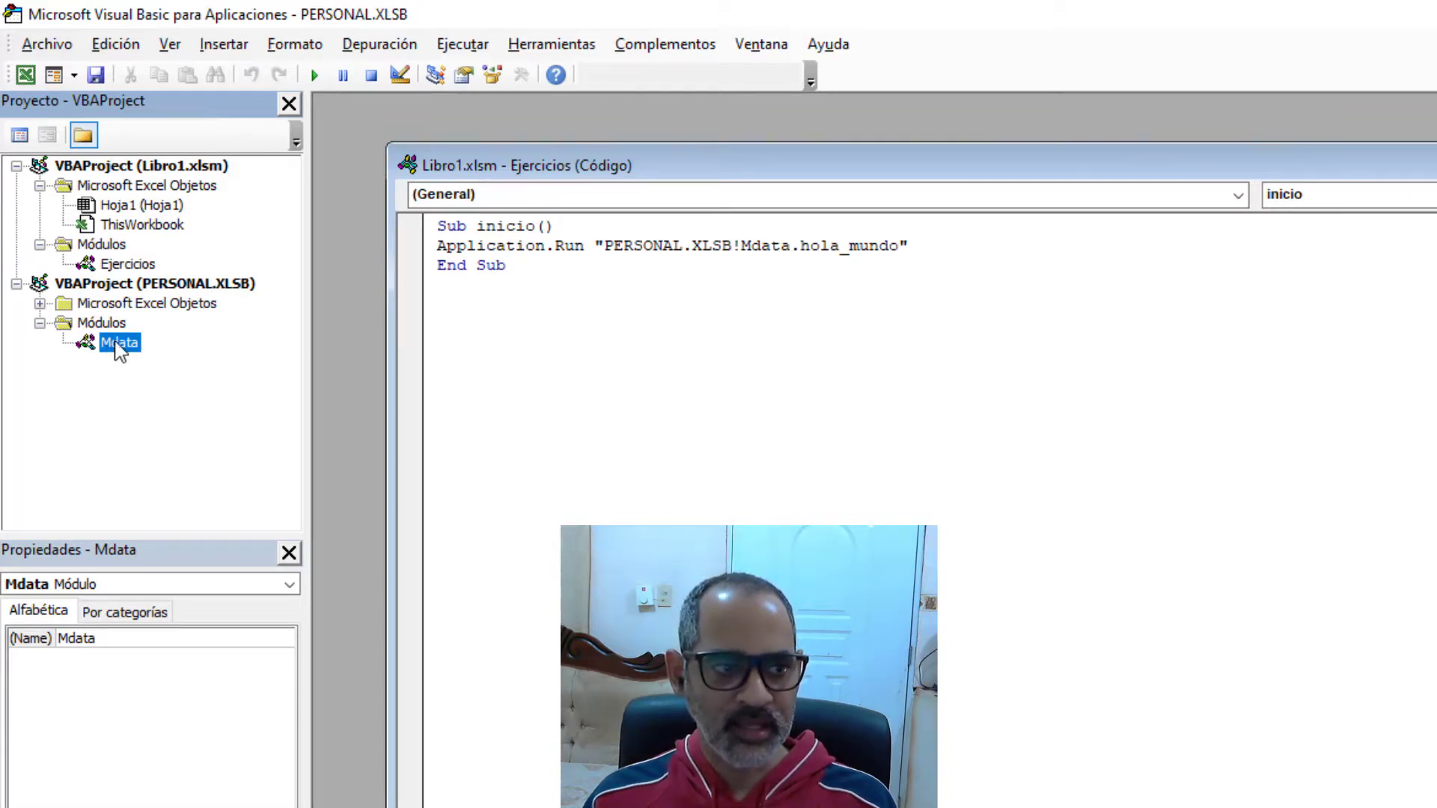
pyautogui.click(457, 228)
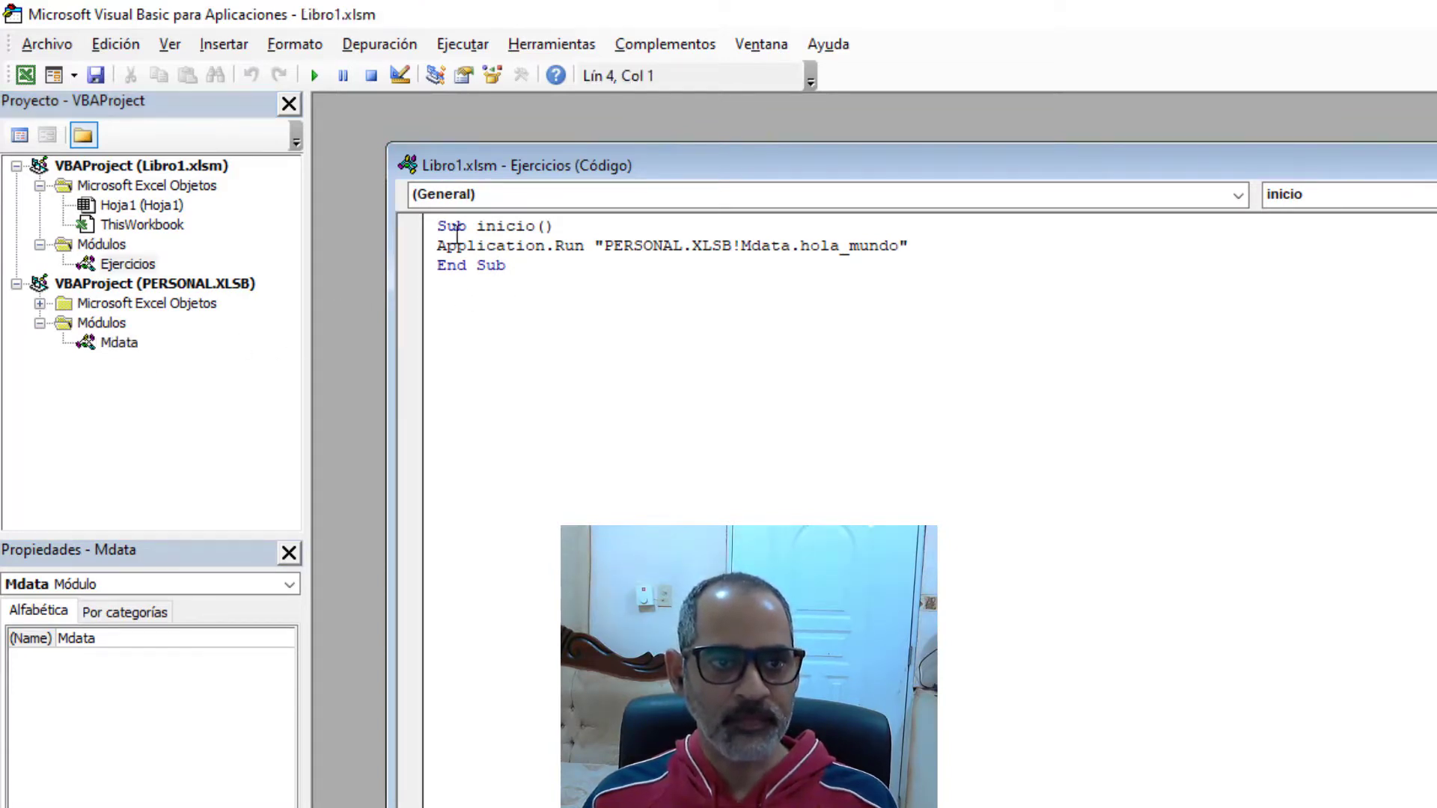
pyautogui.doubleClick(120, 343)
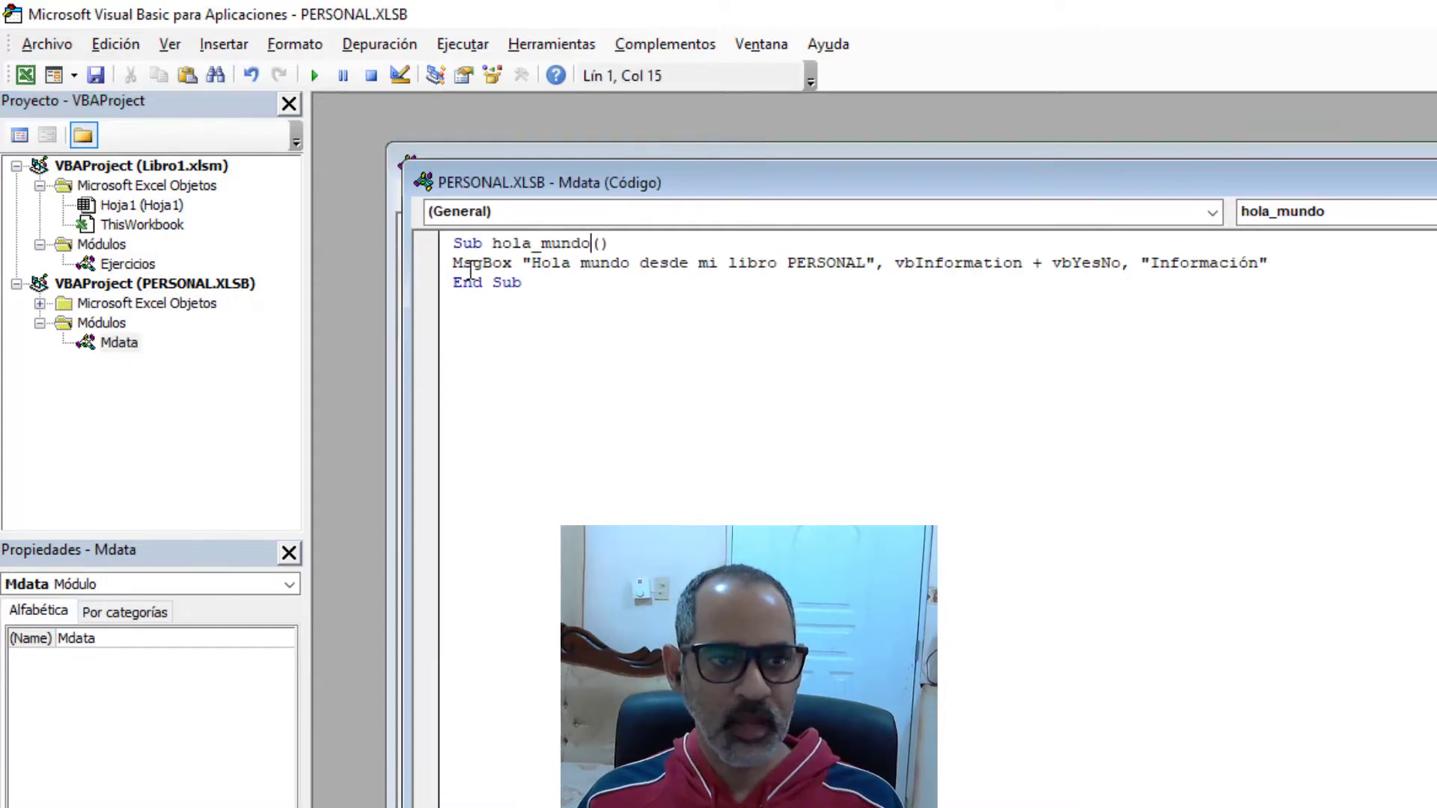
pyautogui.hotkey('ctrl', 'a')
pyautogui.click(553, 299)
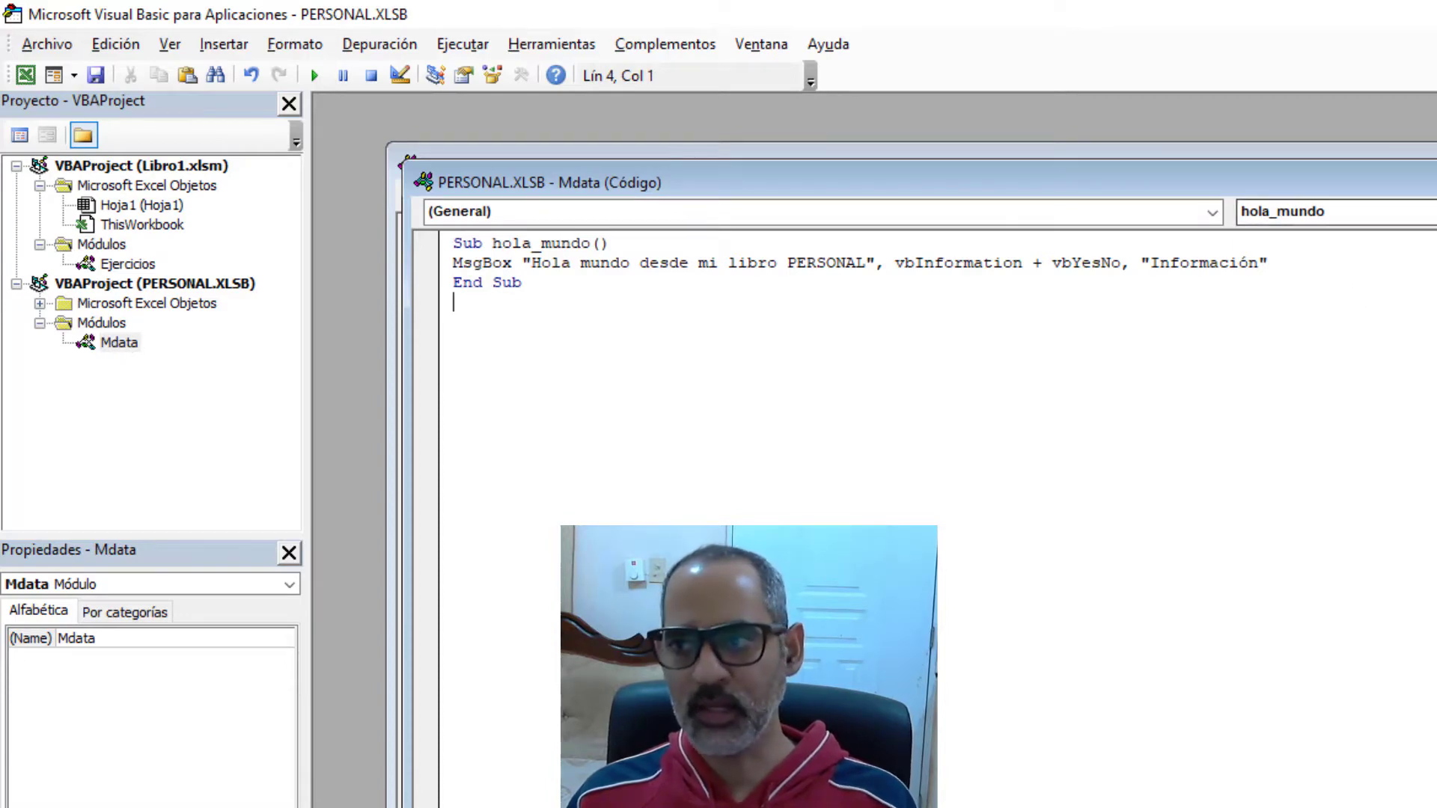
pyautogui.hotkey('ctrl', 'Tab')
pyautogui.click(504, 320)
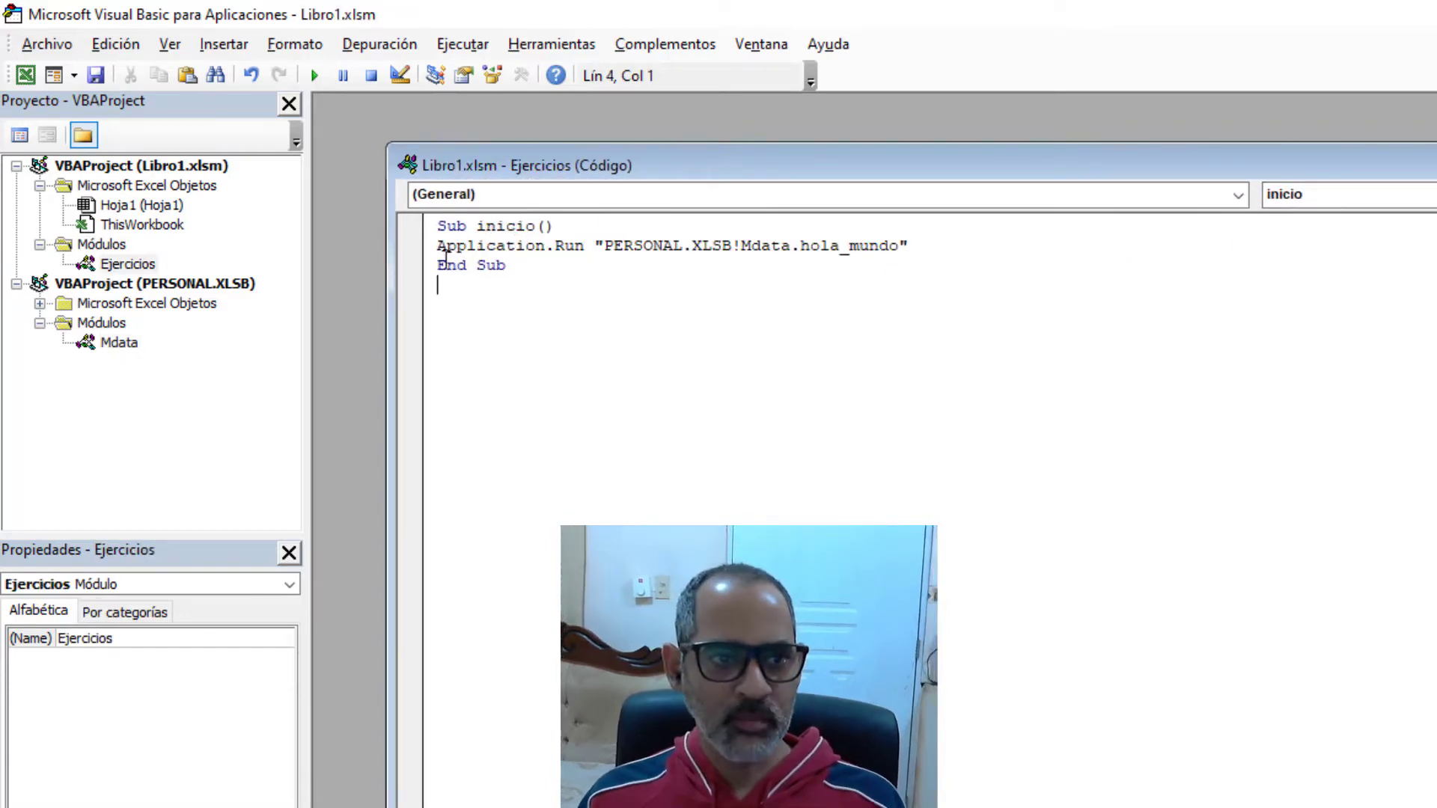
pyautogui.moveTo(438, 246)
pyautogui.mouseDown()
pyautogui.moveTo(523, 261)
pyautogui.moveTo(914, 253)
pyautogui.mouseUp()
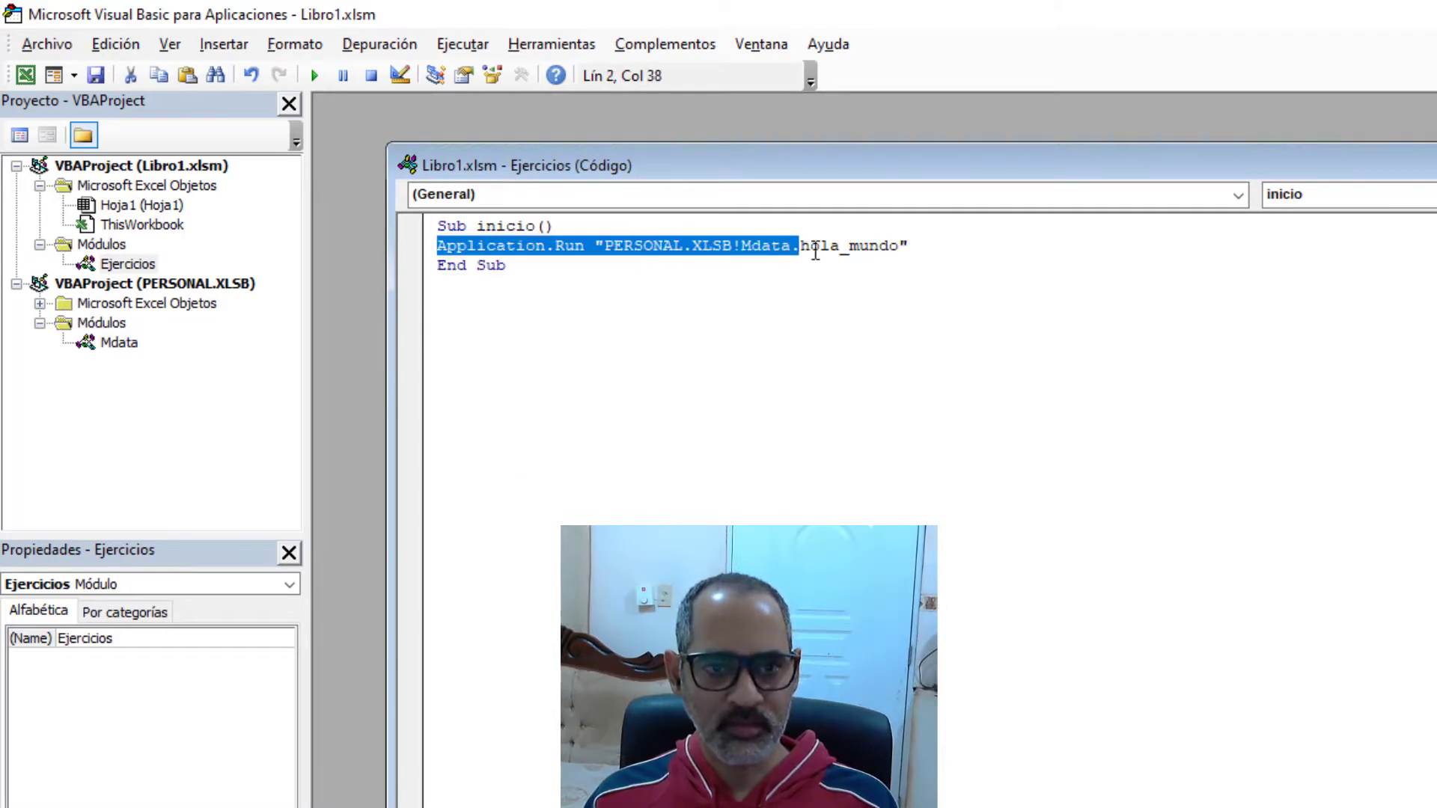
pyautogui.click(674, 285)
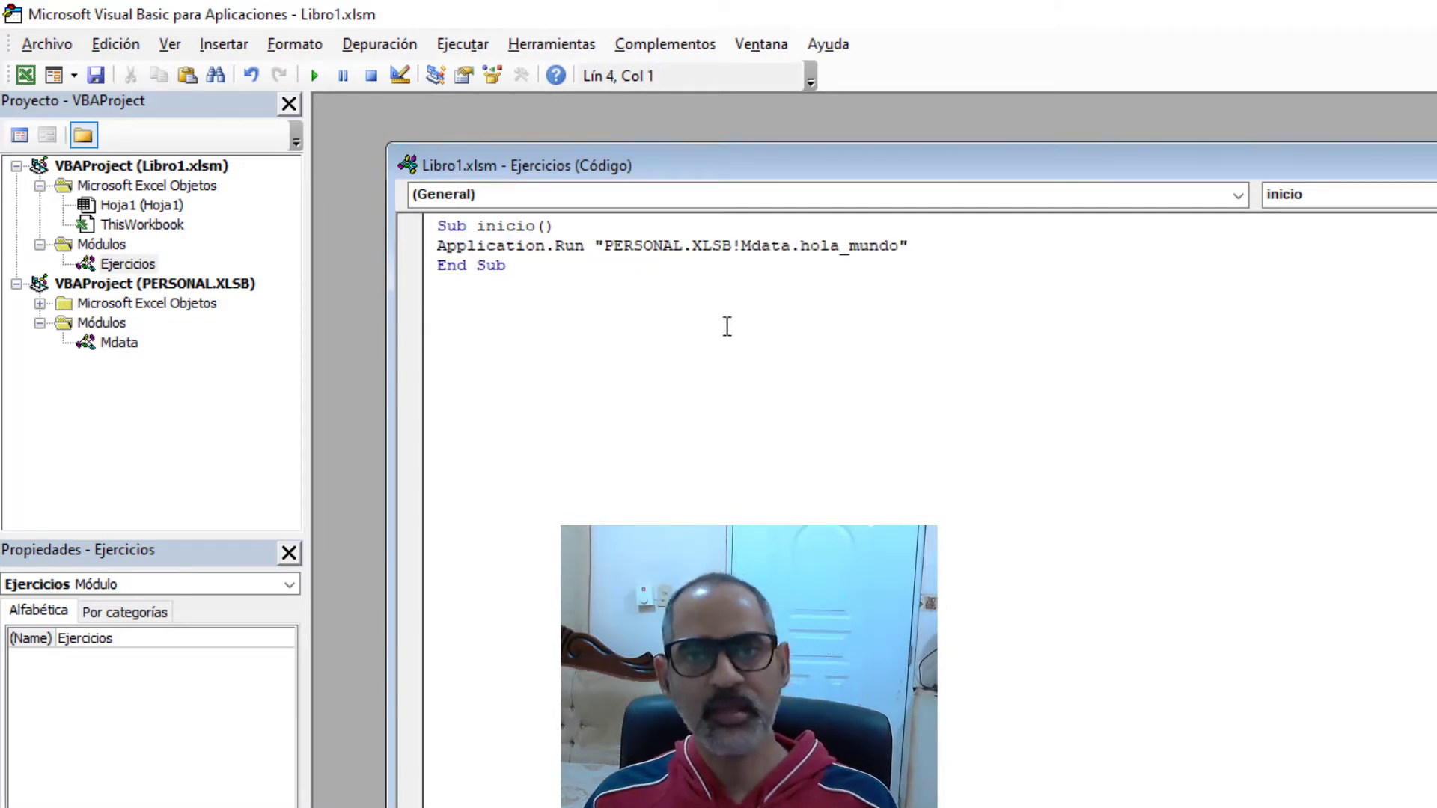